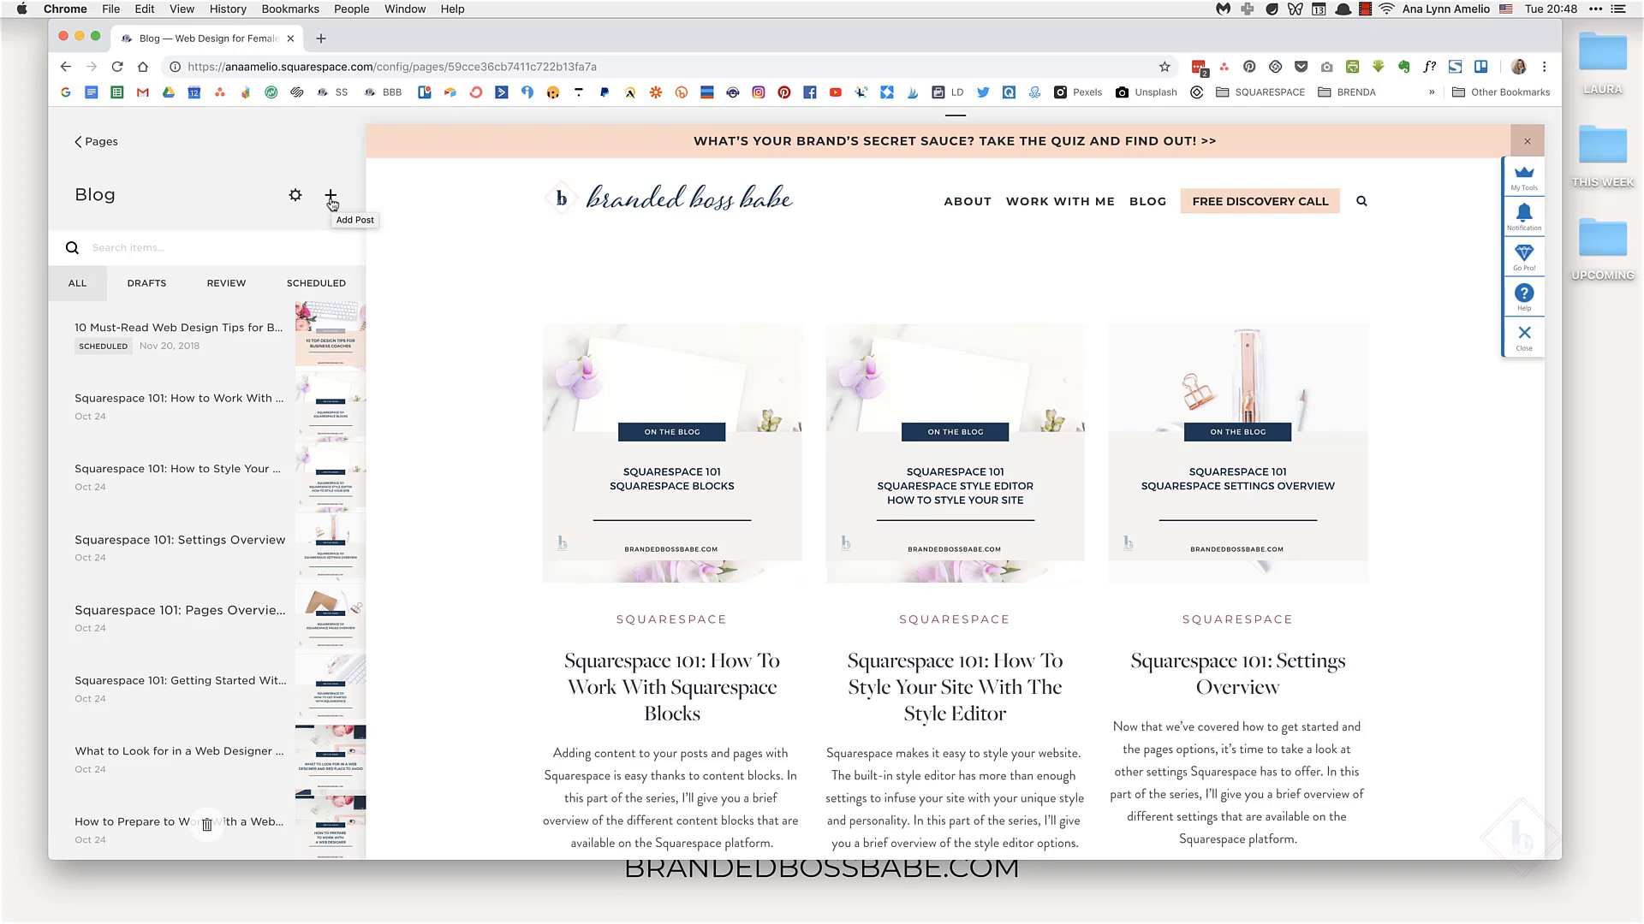
Step: Add a new blog post and title it "Blog Post Template to Copy"
{"action": "left_click", "coordinate": [330, 198]}
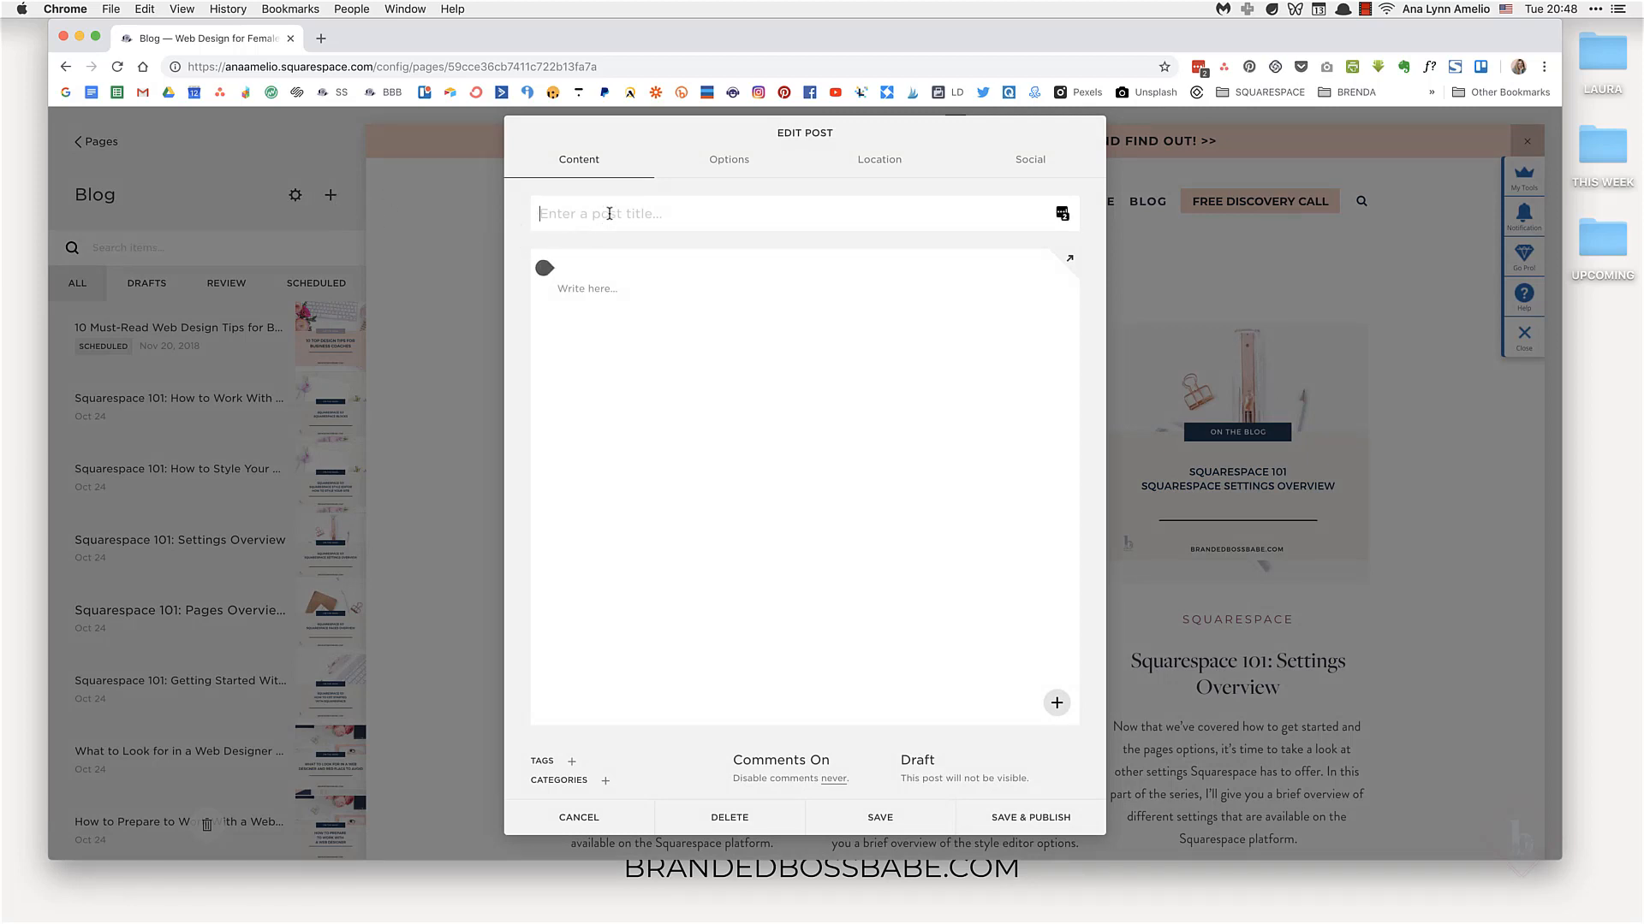
{"action": "type", "text": "Blog Post Template to Copy"}
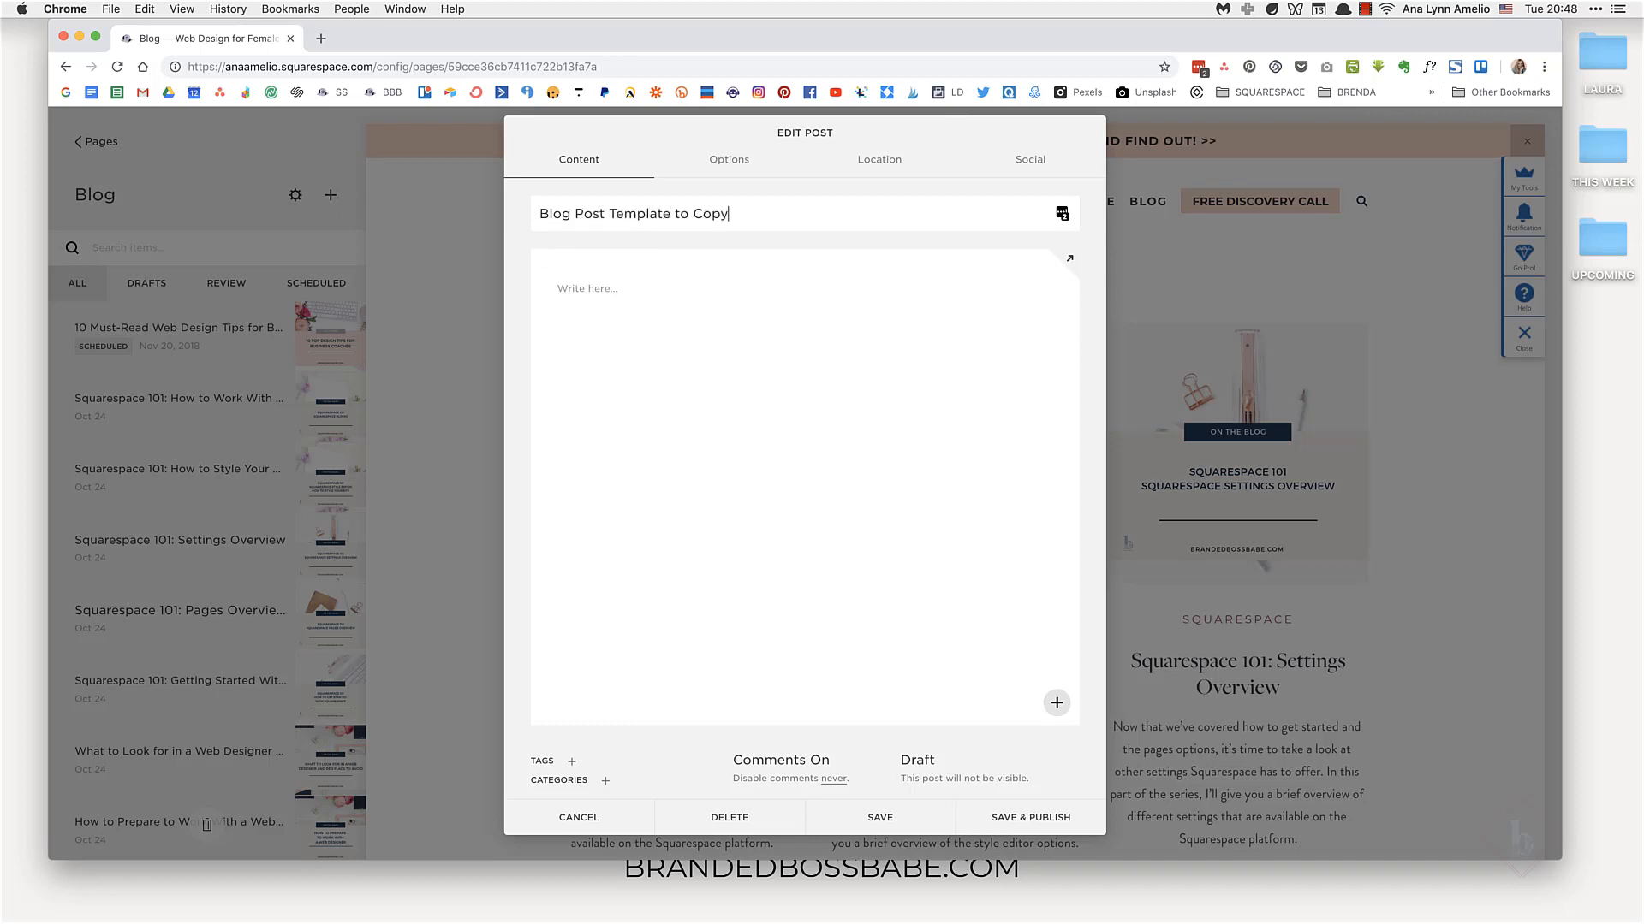
Step: Write "This is our very first paragraph." in the body text block and paste it repeatedly to form a filler paragraph
{"action": "left_click", "coordinate": [657, 292]}
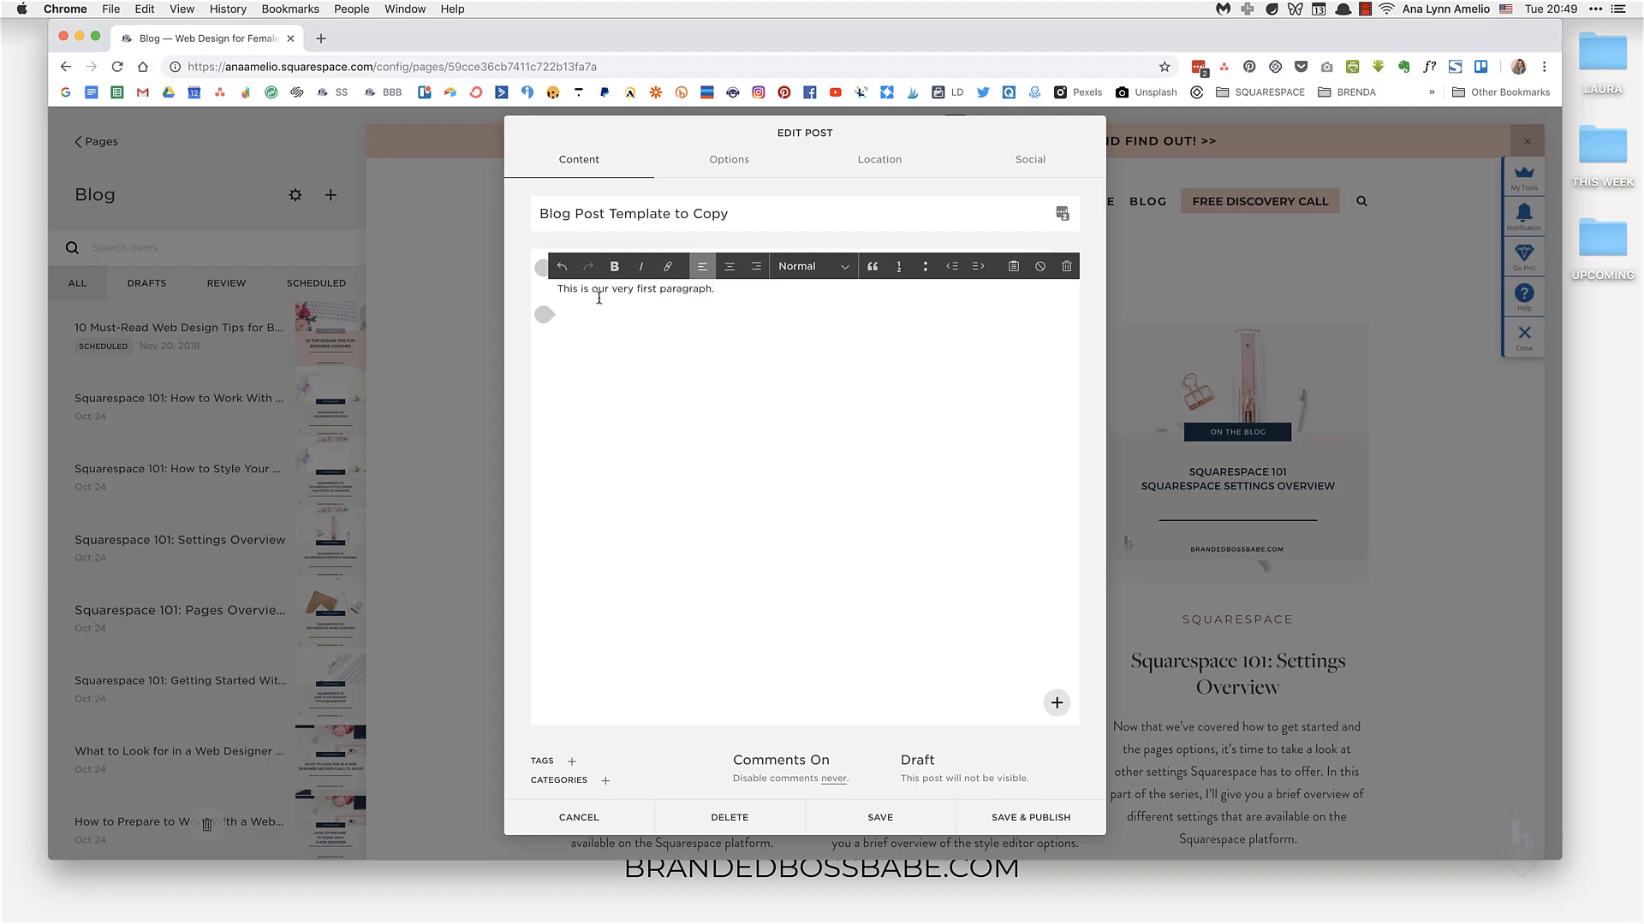
{"action": "left_click_drag", "start_coordinate": [717, 290], "coordinate": [557, 296]}
{"action": "key", "text": "super+c"}
{"action": "left_click", "coordinate": [736, 290]}
{"action": "key", "text": "super+v"}
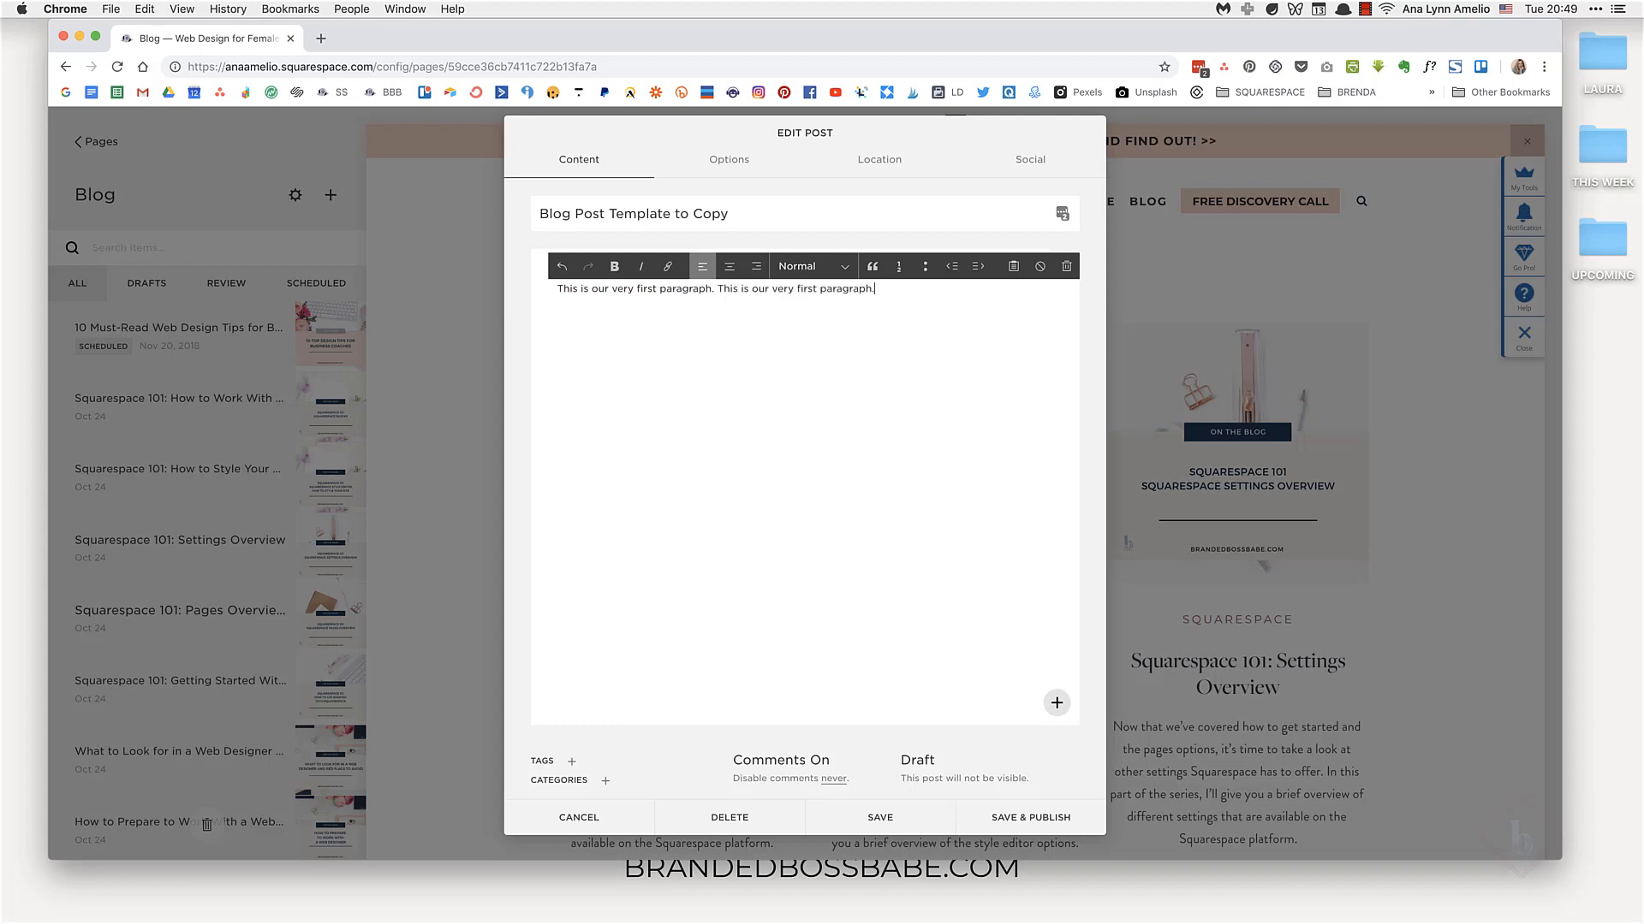
{"action": "key", "text": "super+v"}
{"action": "key", "text": "super+v"}
{"action": "key", "text": "super+v"}
{"action": "key", "text": "super+v"}
{"action": "key", "text": "super+v"}
{"action": "key", "text": "super+v"}
{"action": "key", "text": "super+v"}
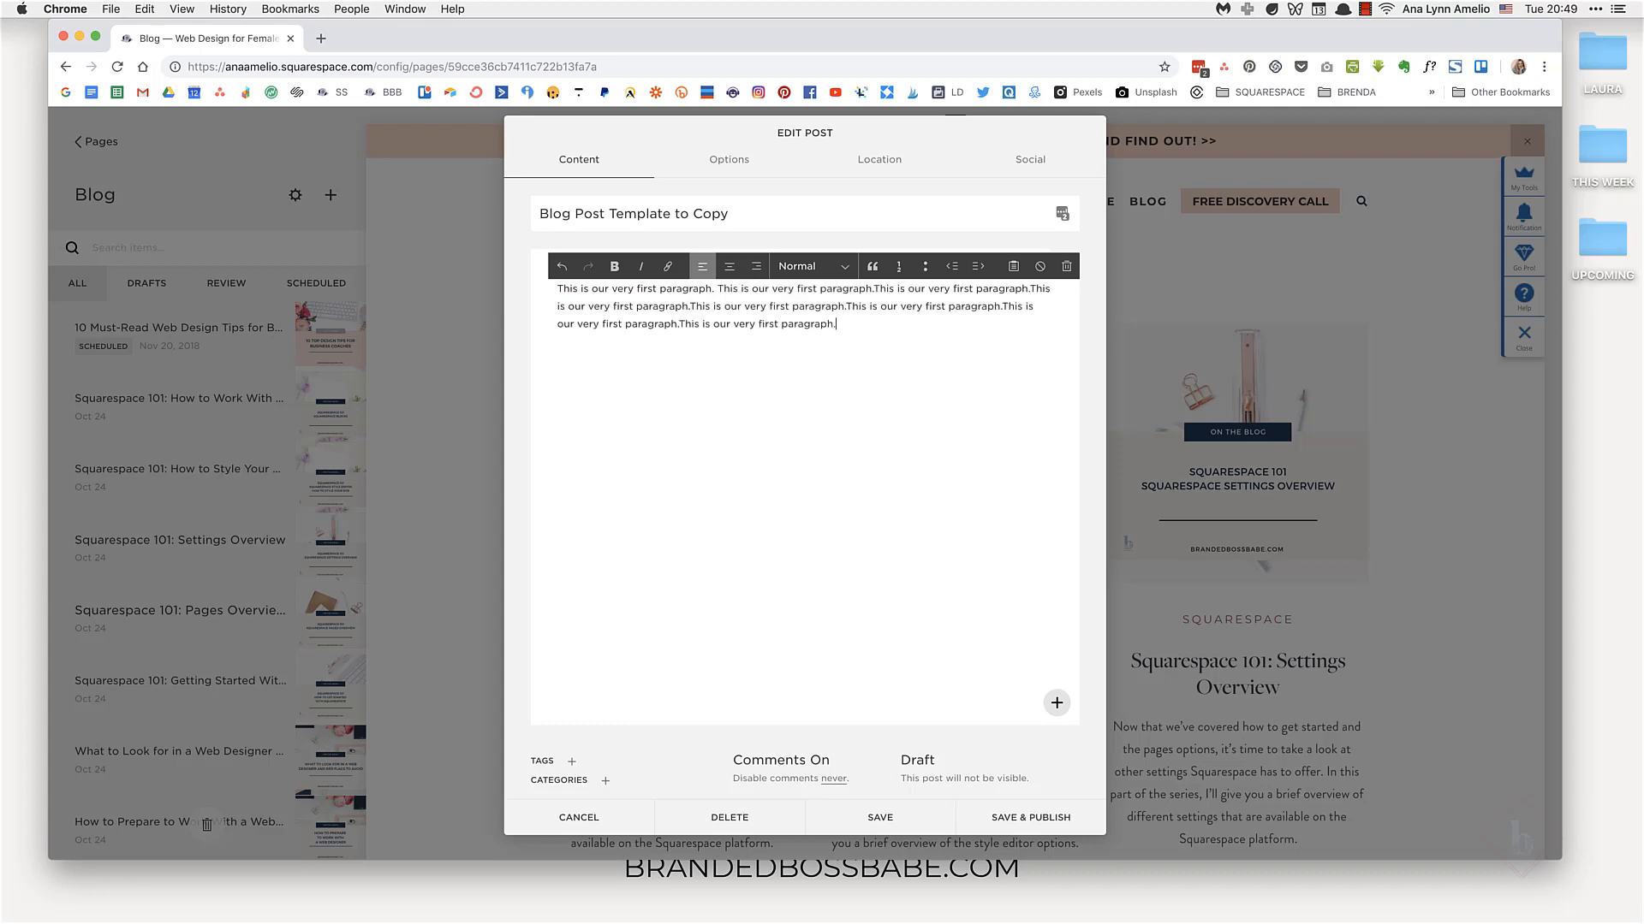
Step: Insert an image block below the paragraph and open the free stock image search
{"action": "left_click", "coordinate": [850, 305]}
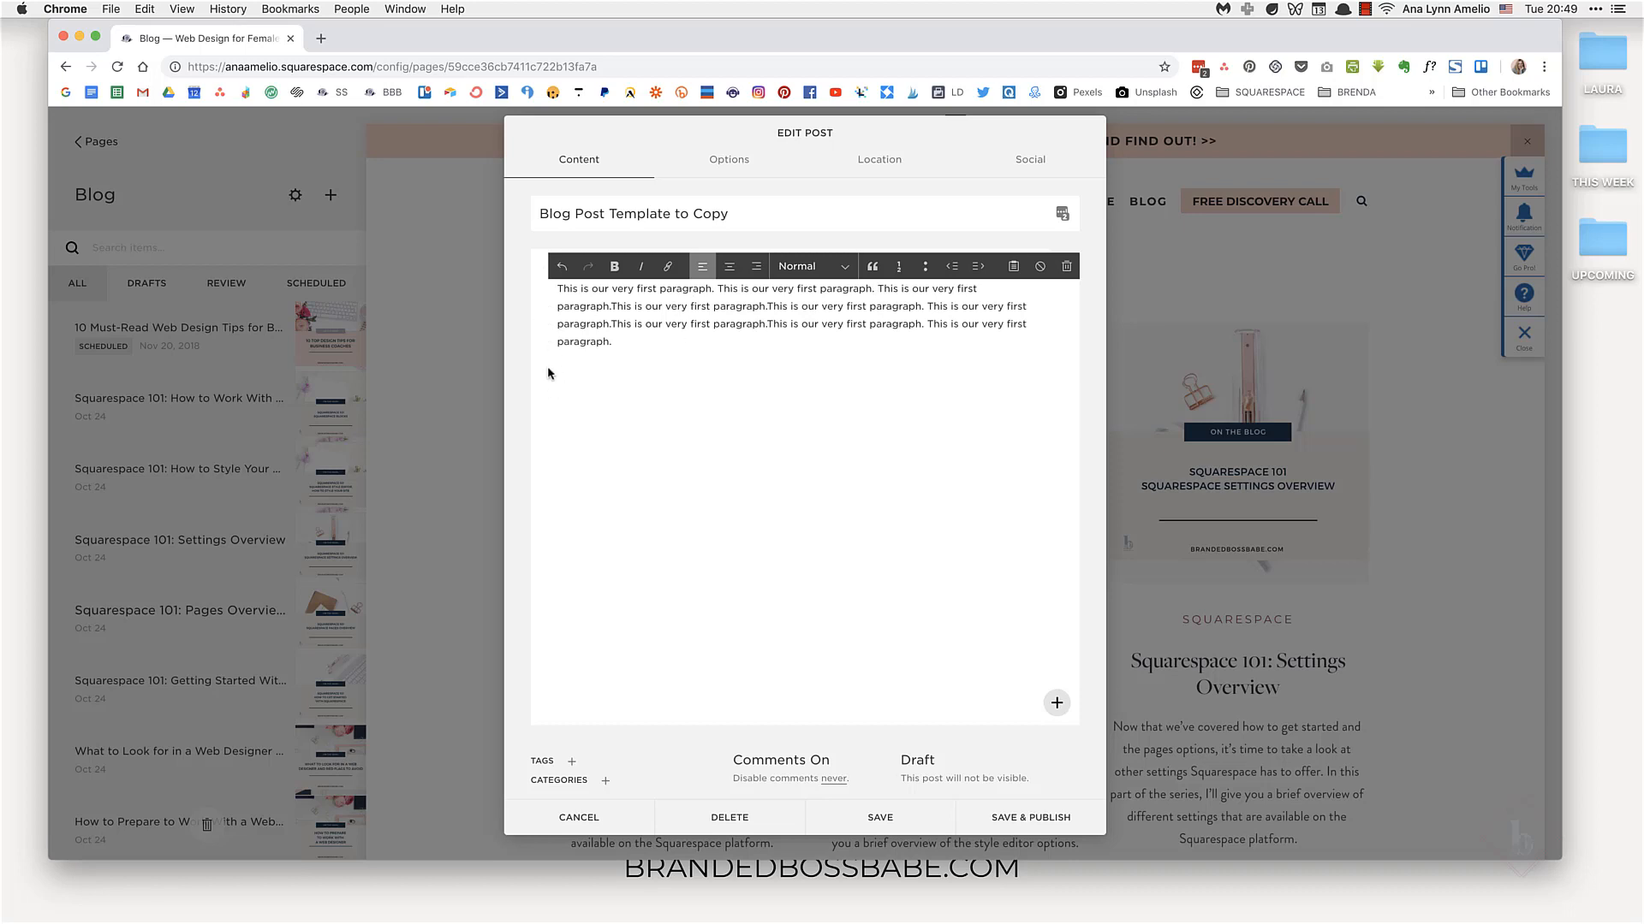
{"action": "left_click", "coordinate": [544, 316]}
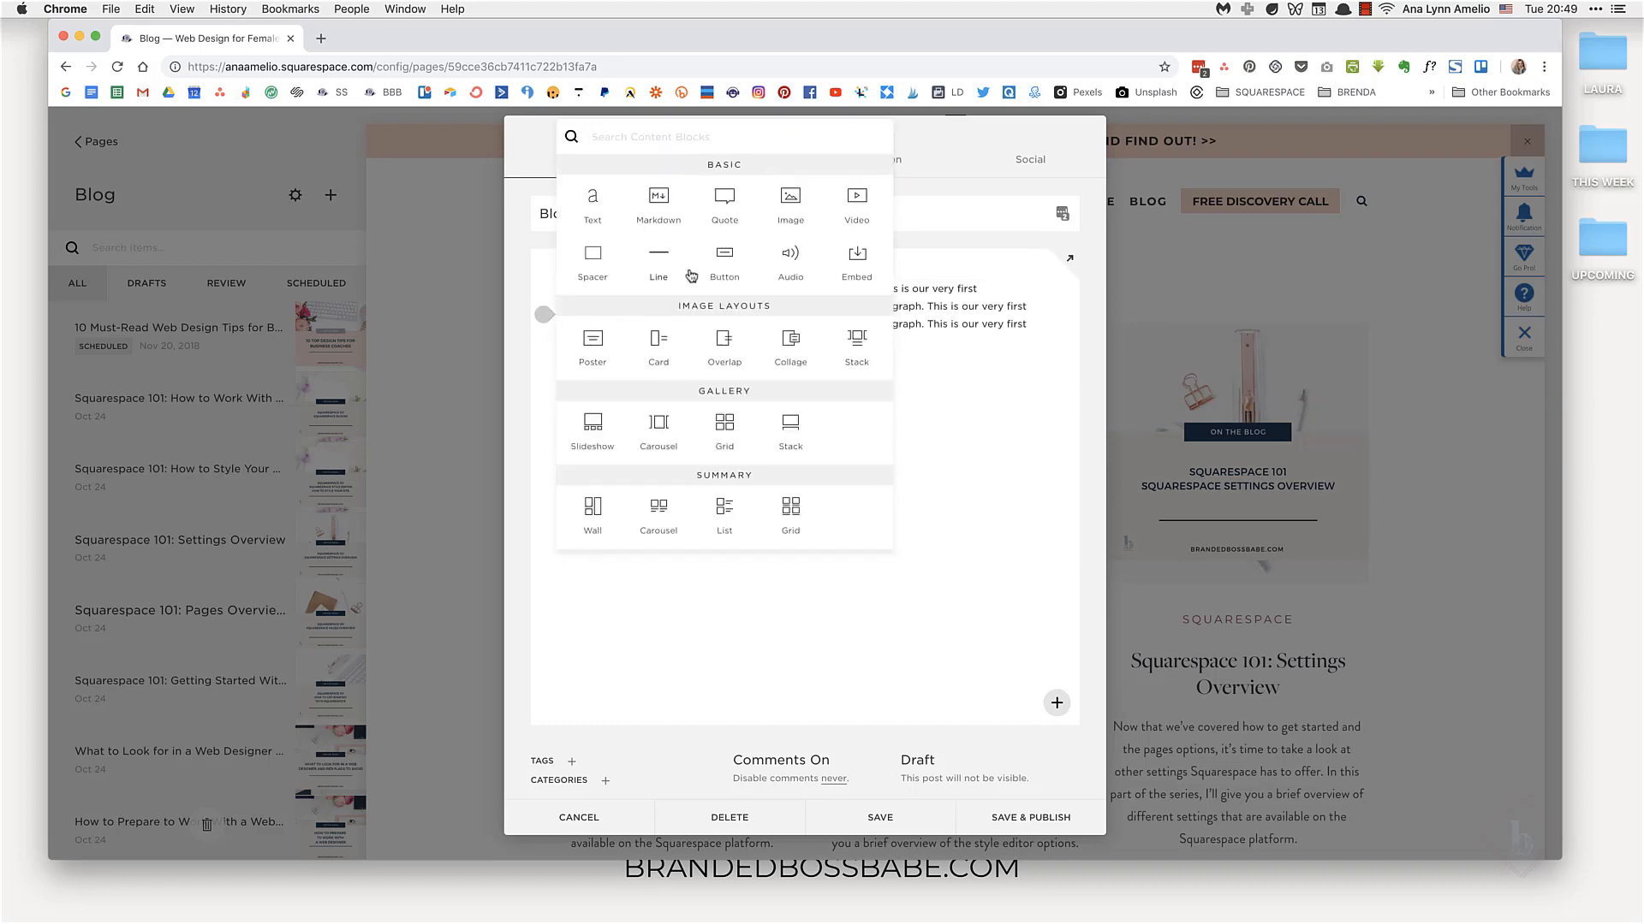
{"action": "left_click", "coordinate": [790, 199]}
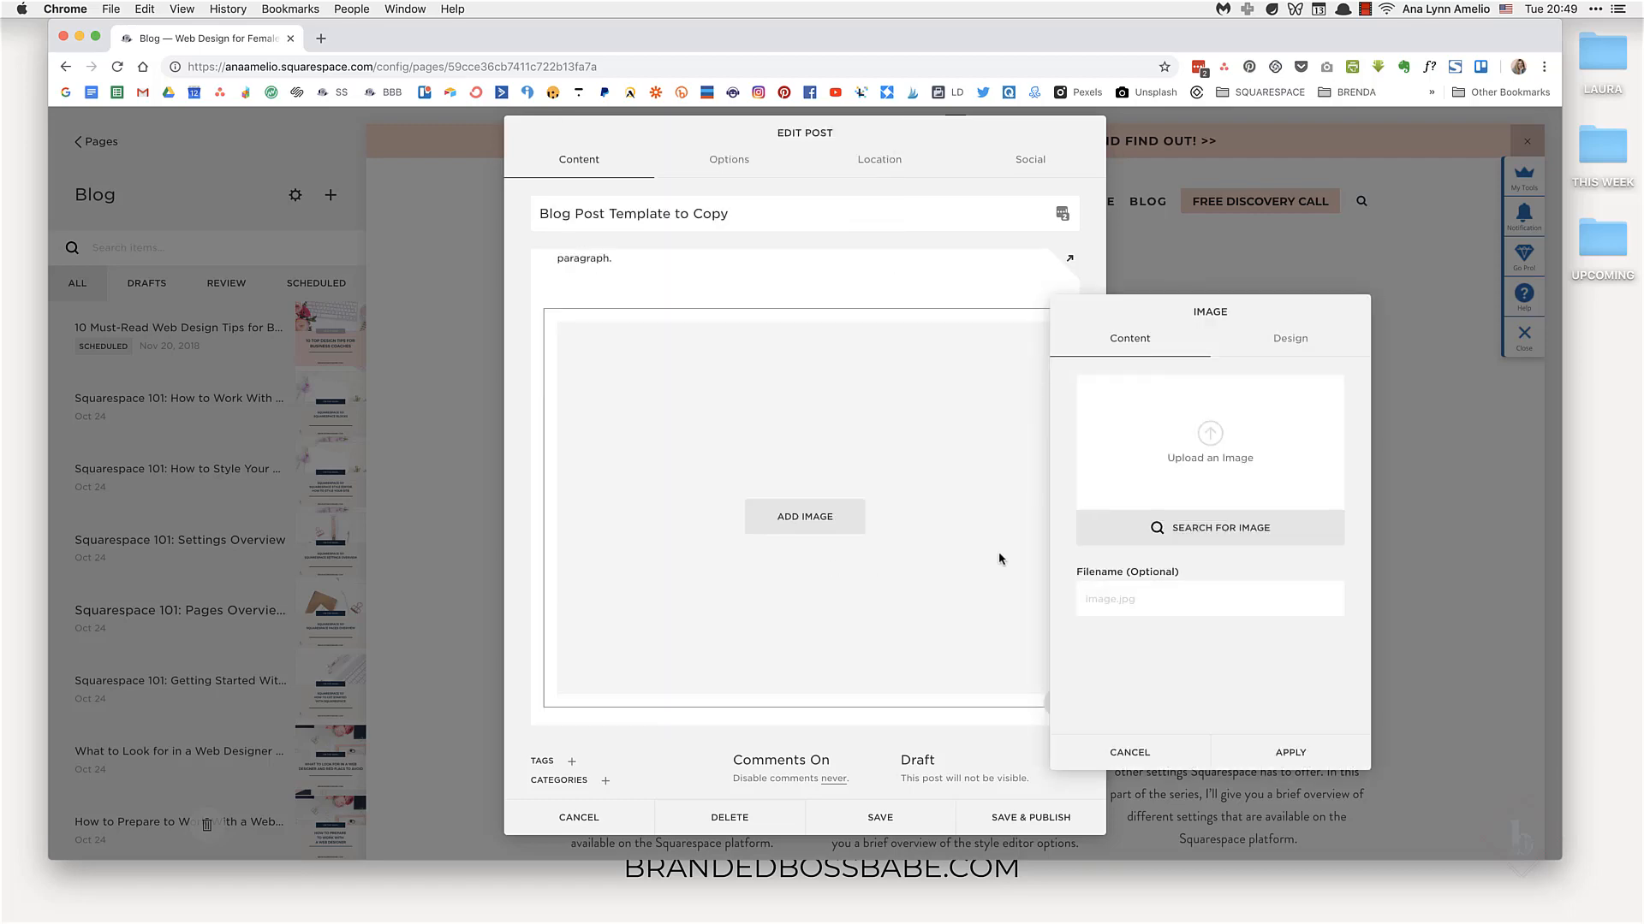
{"action": "left_click", "coordinate": [1198, 528]}
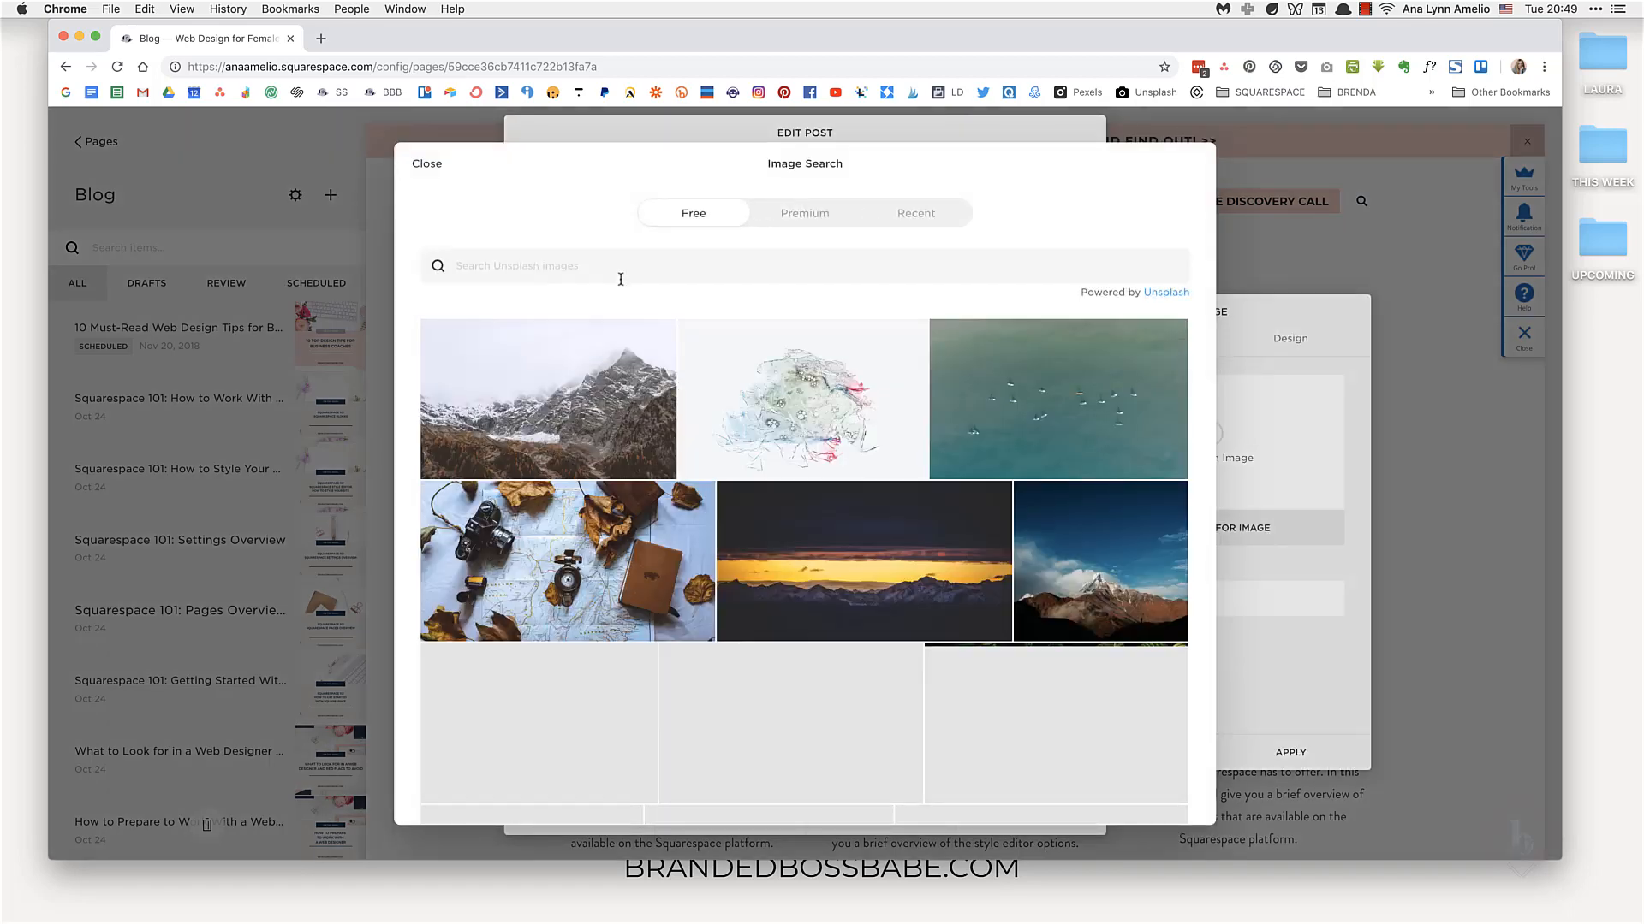
{"action": "scroll", "coordinate": [690, 604], "scroll_direction": "down", "scroll_amount": 5}
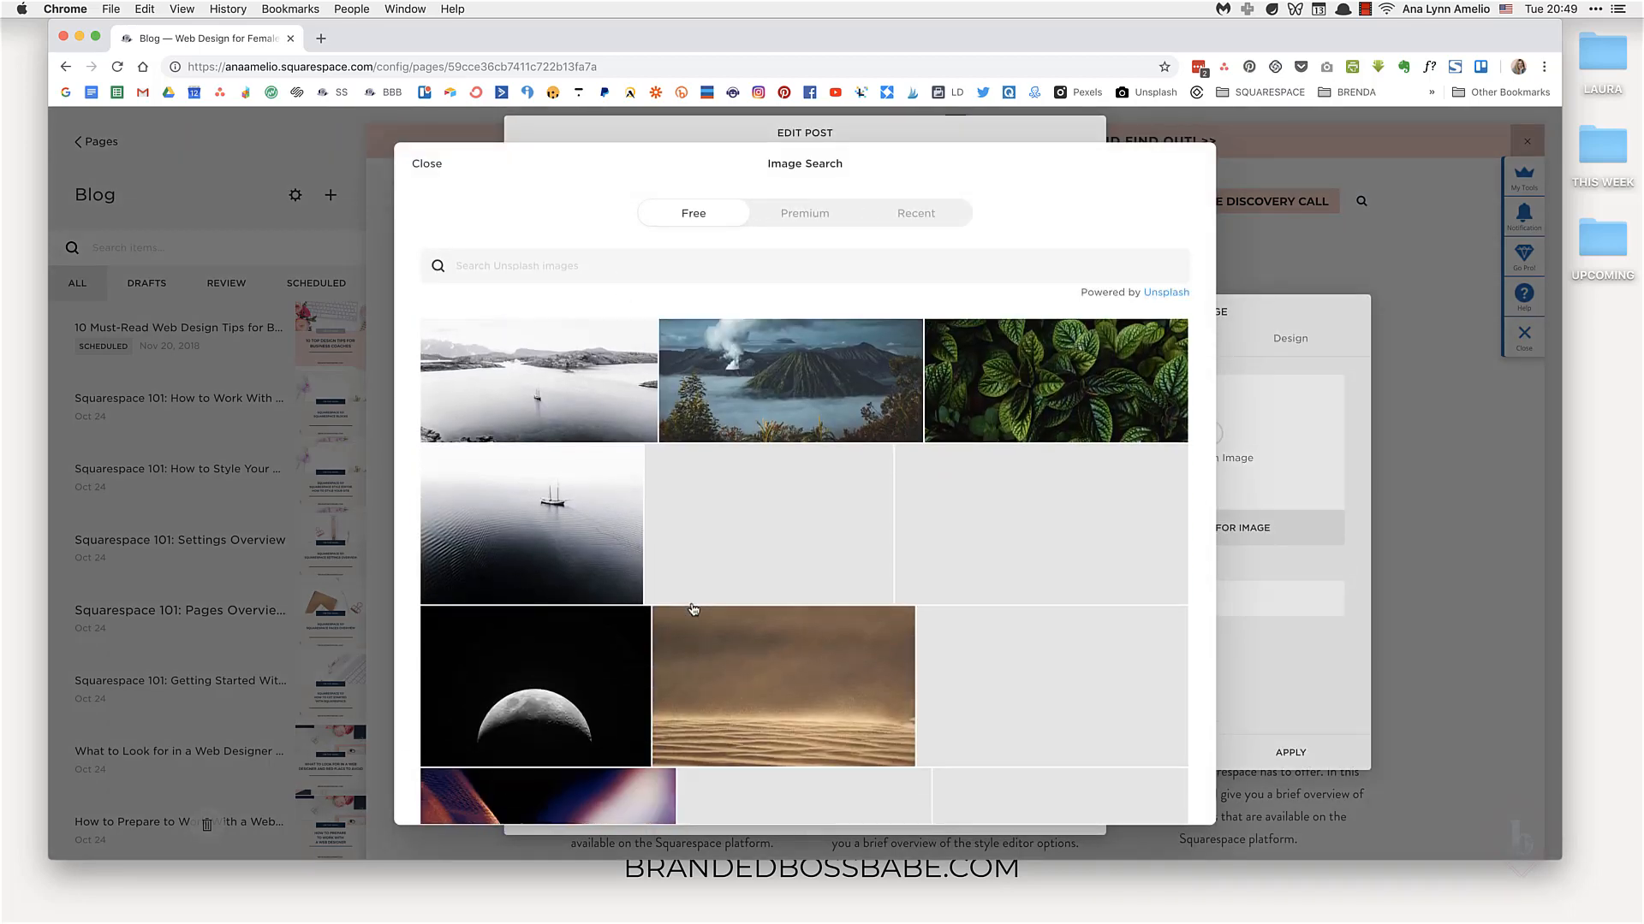
Step: Search the free images for "desktop", choose the desk photo with the iMac, and apply it to the image block
{"action": "left_click", "coordinate": [596, 270]}
{"action": "type", "text": "d"}
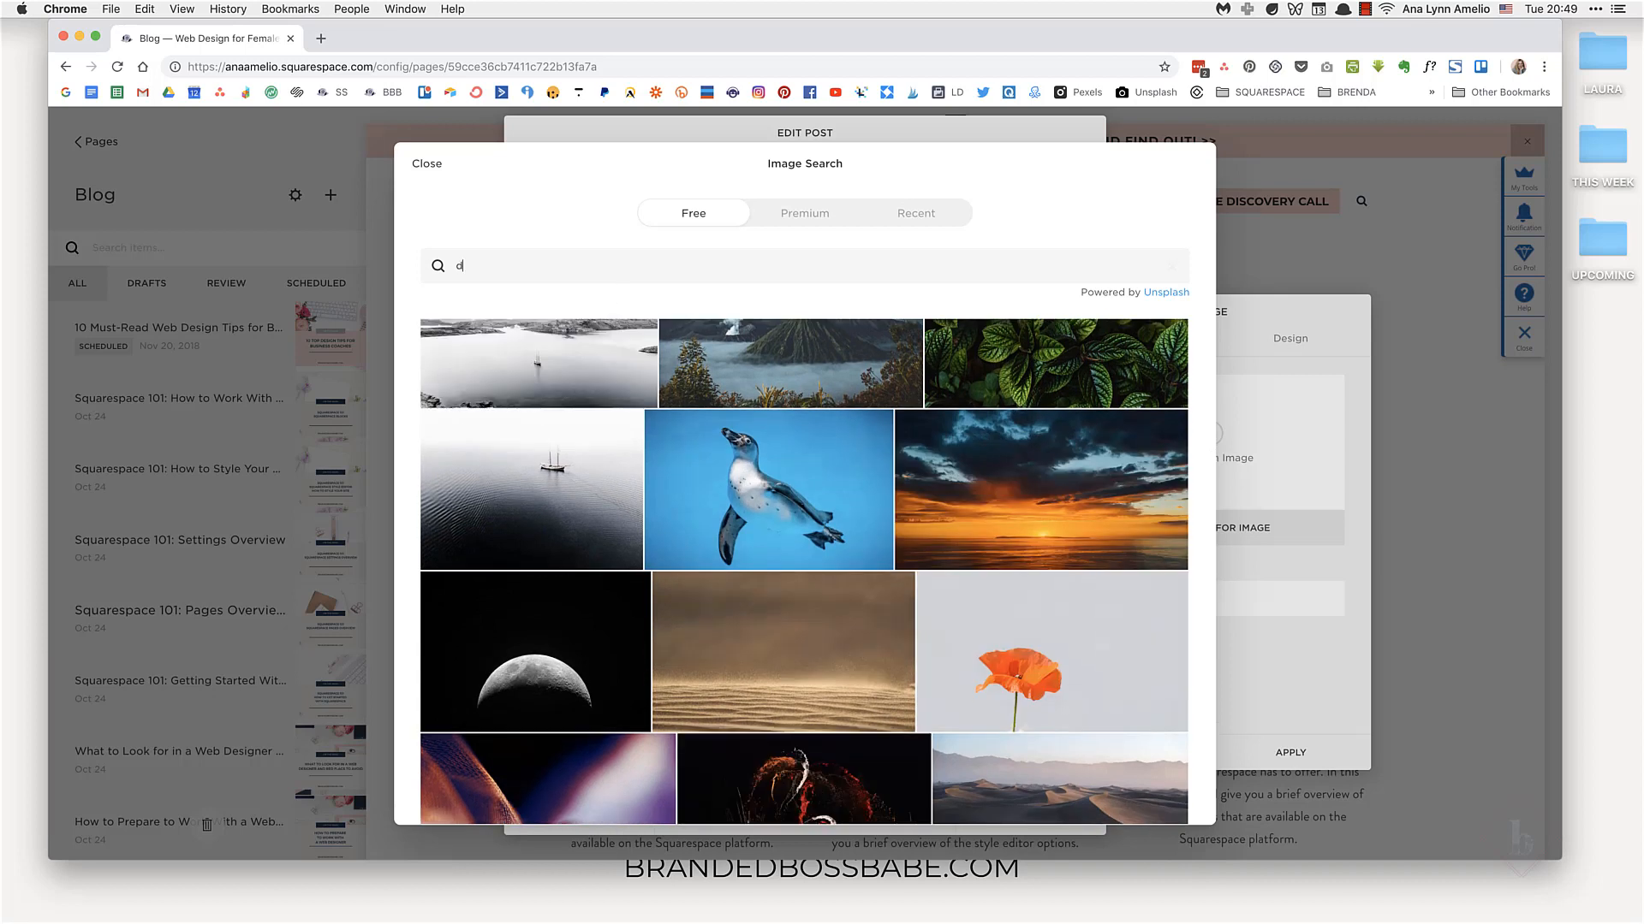
{"action": "type", "text": "esktop"}
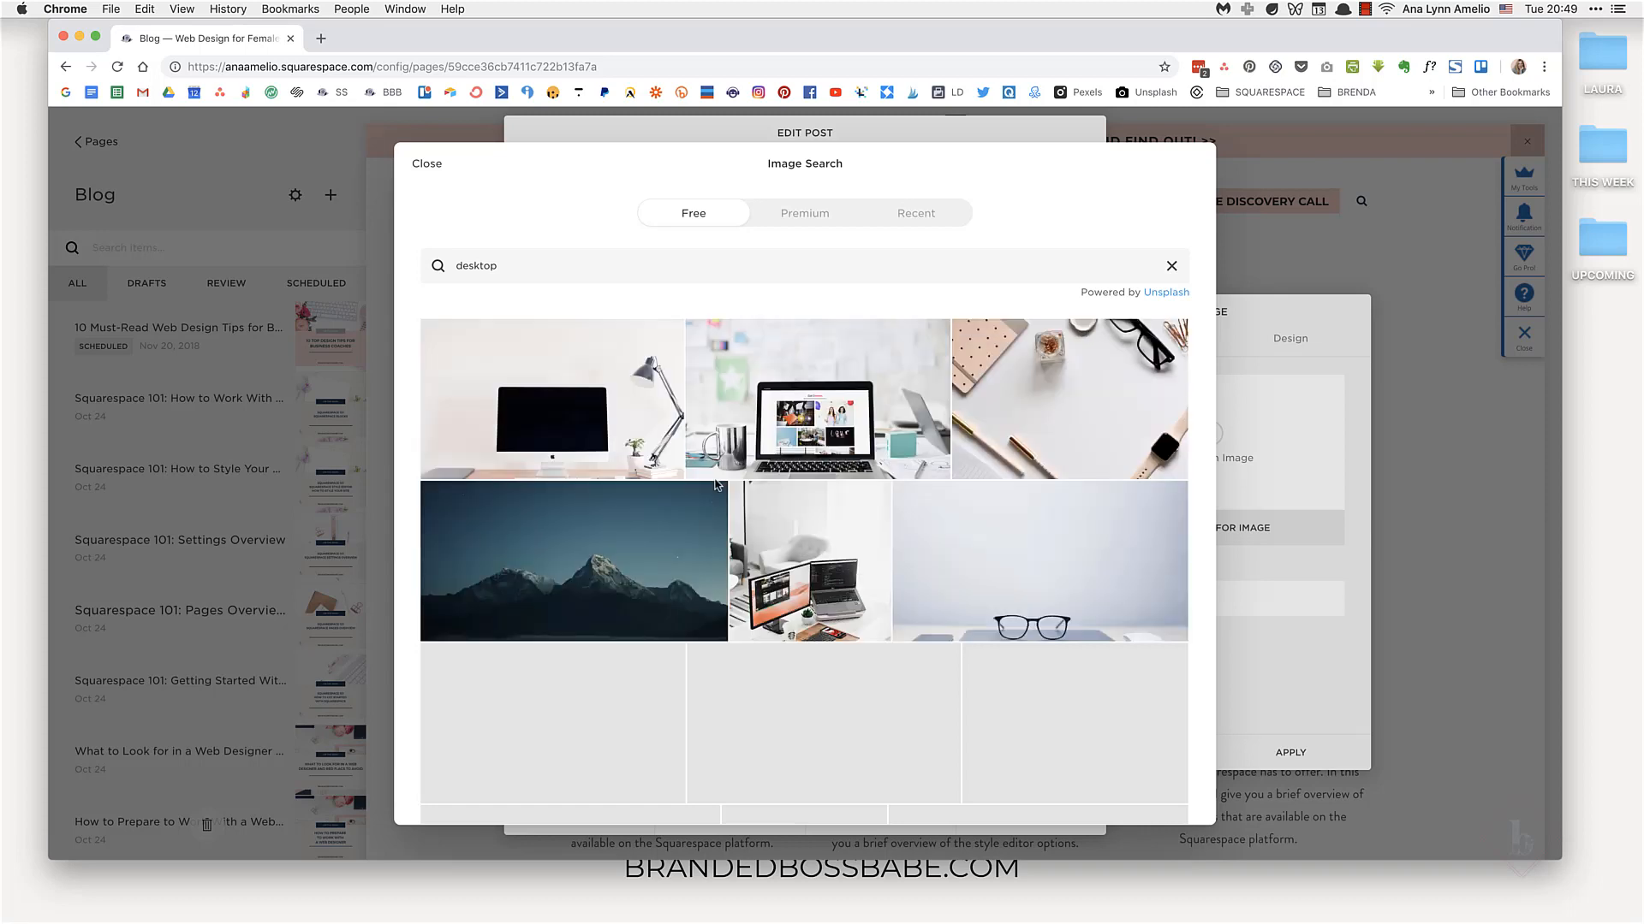
{"action": "scroll", "coordinate": [717, 486], "scroll_direction": "down", "scroll_amount": 4}
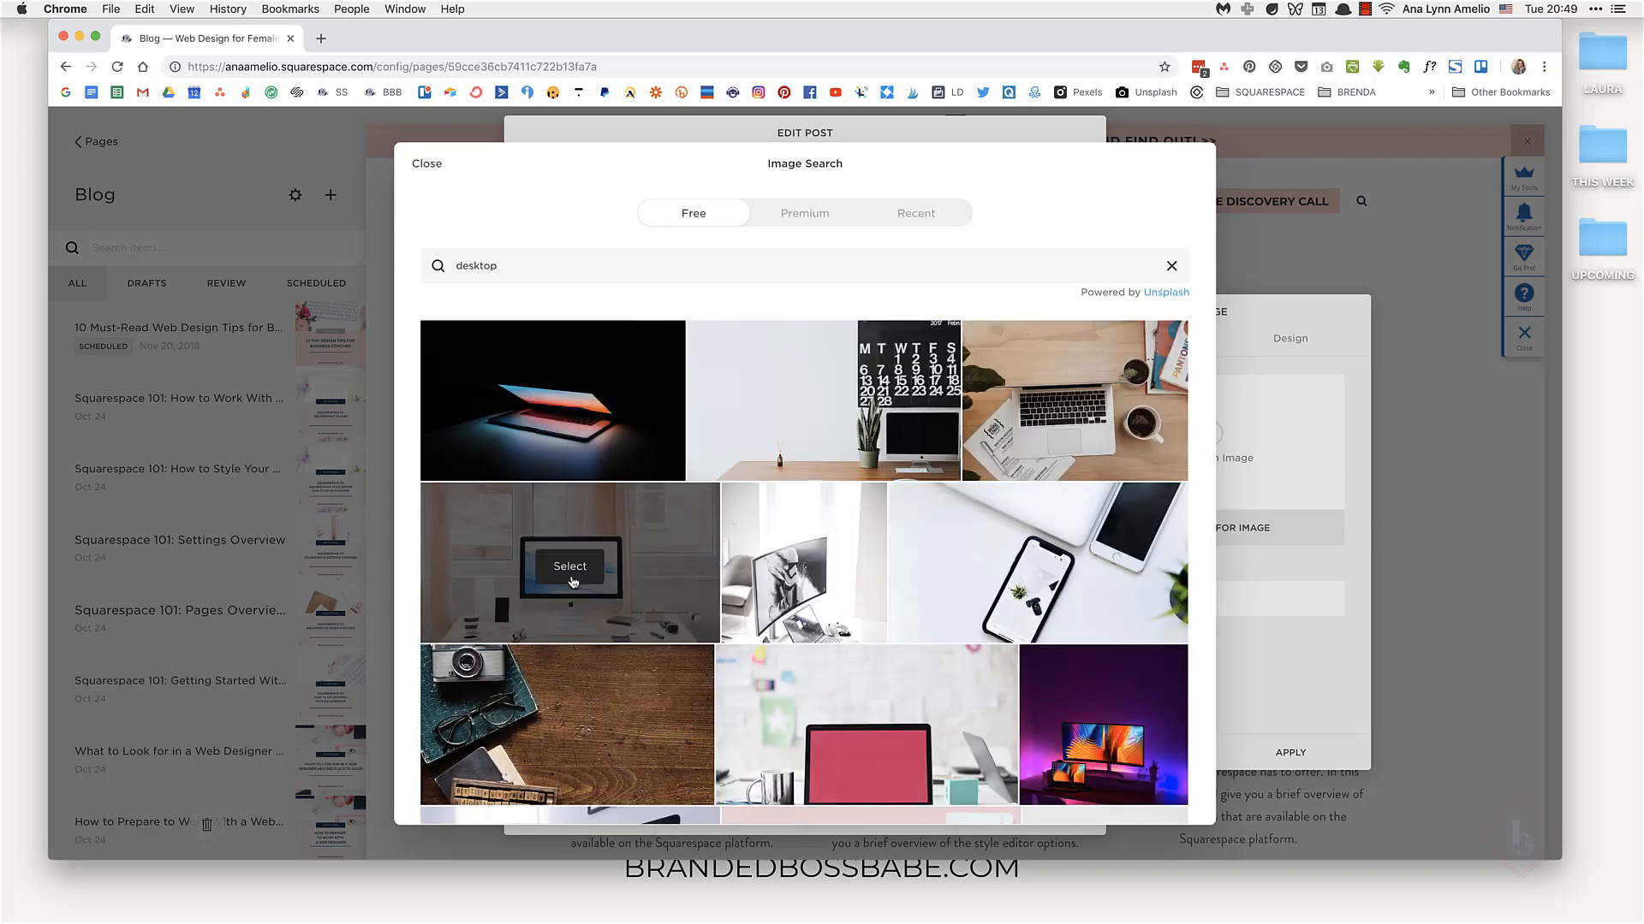
{"action": "left_click", "coordinate": [563, 568]}
{"action": "left_click", "coordinate": [976, 587]}
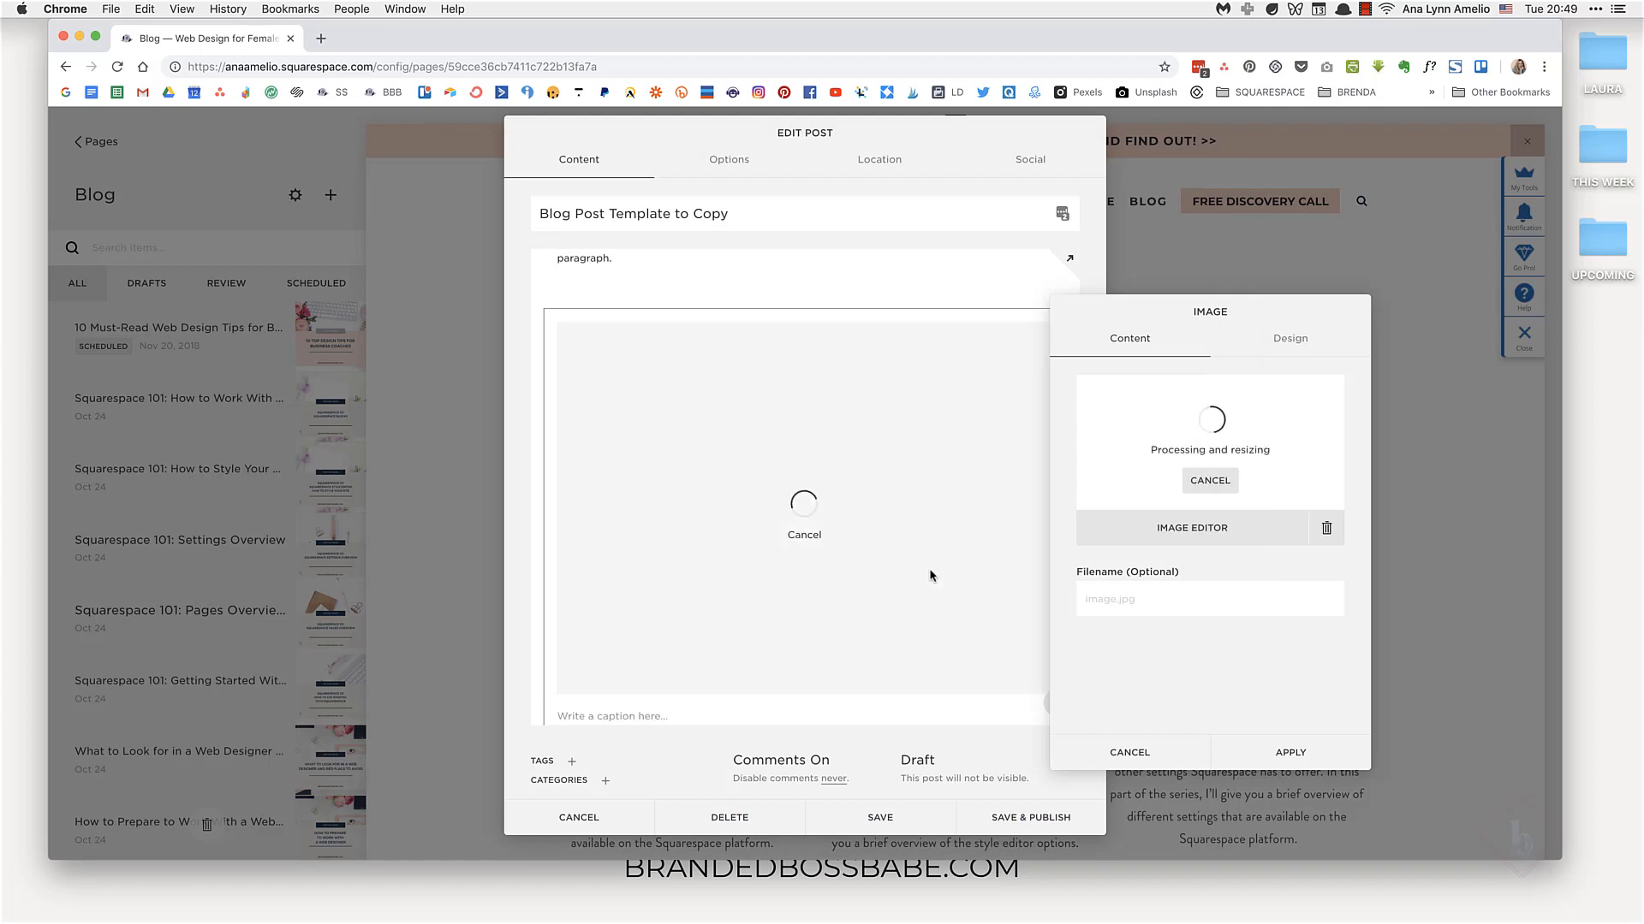
{"action": "left_click", "coordinate": [1290, 752]}
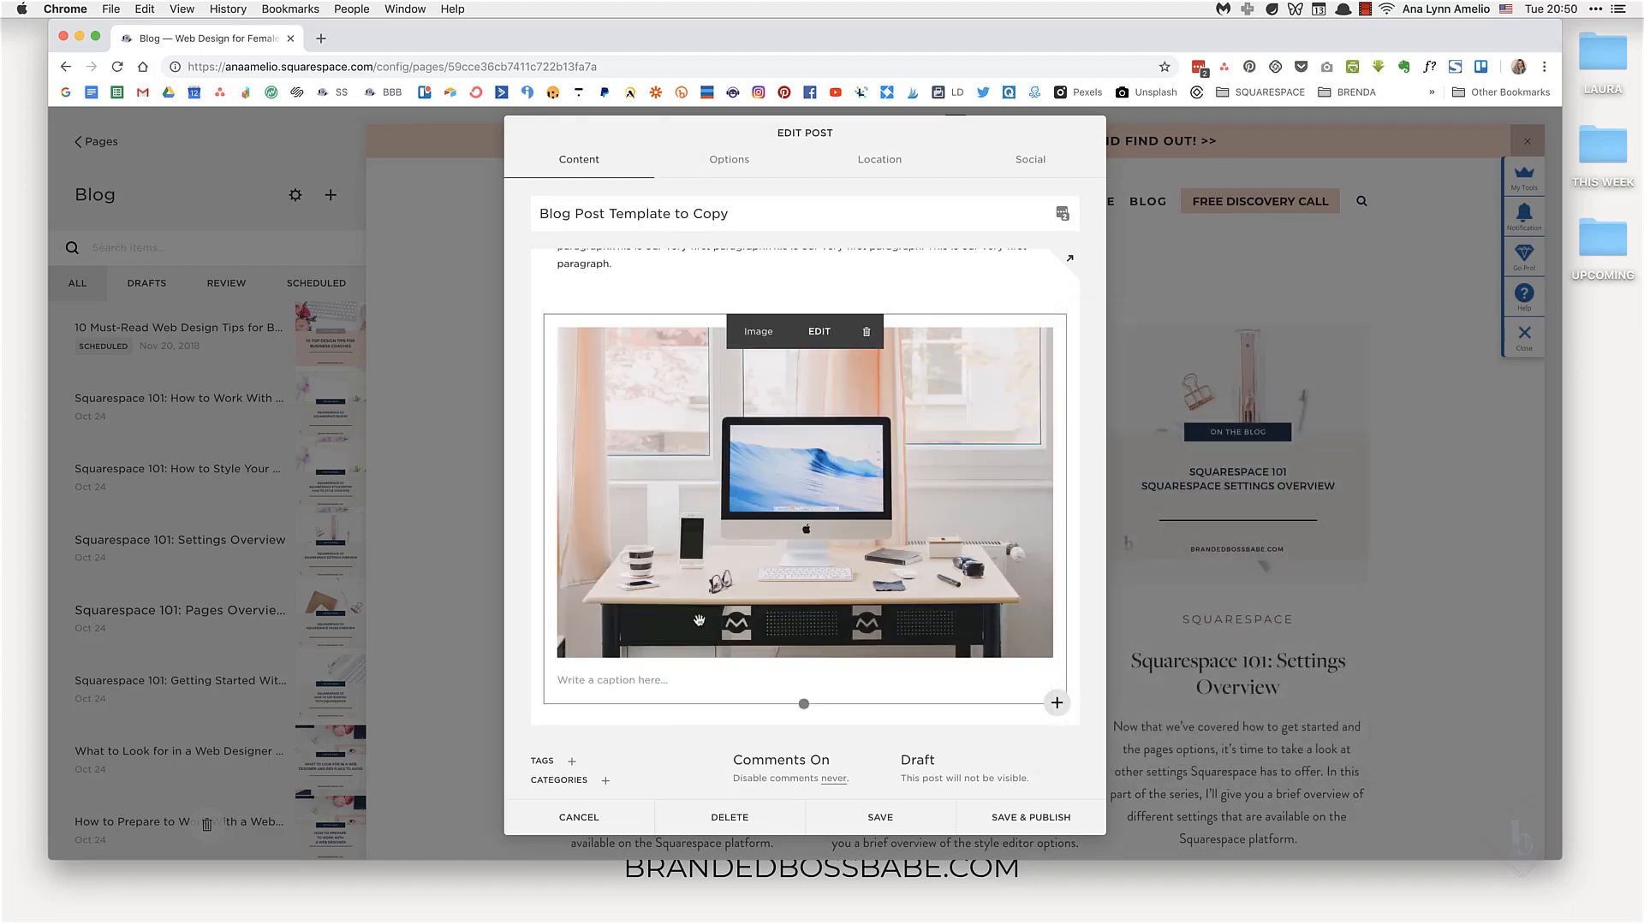
Step: Add a text block below the image and paste the placeholder sentence into it several times
{"action": "mouse_move", "coordinate": [545, 710]}
{"action": "left_click", "coordinate": [1058, 707]}
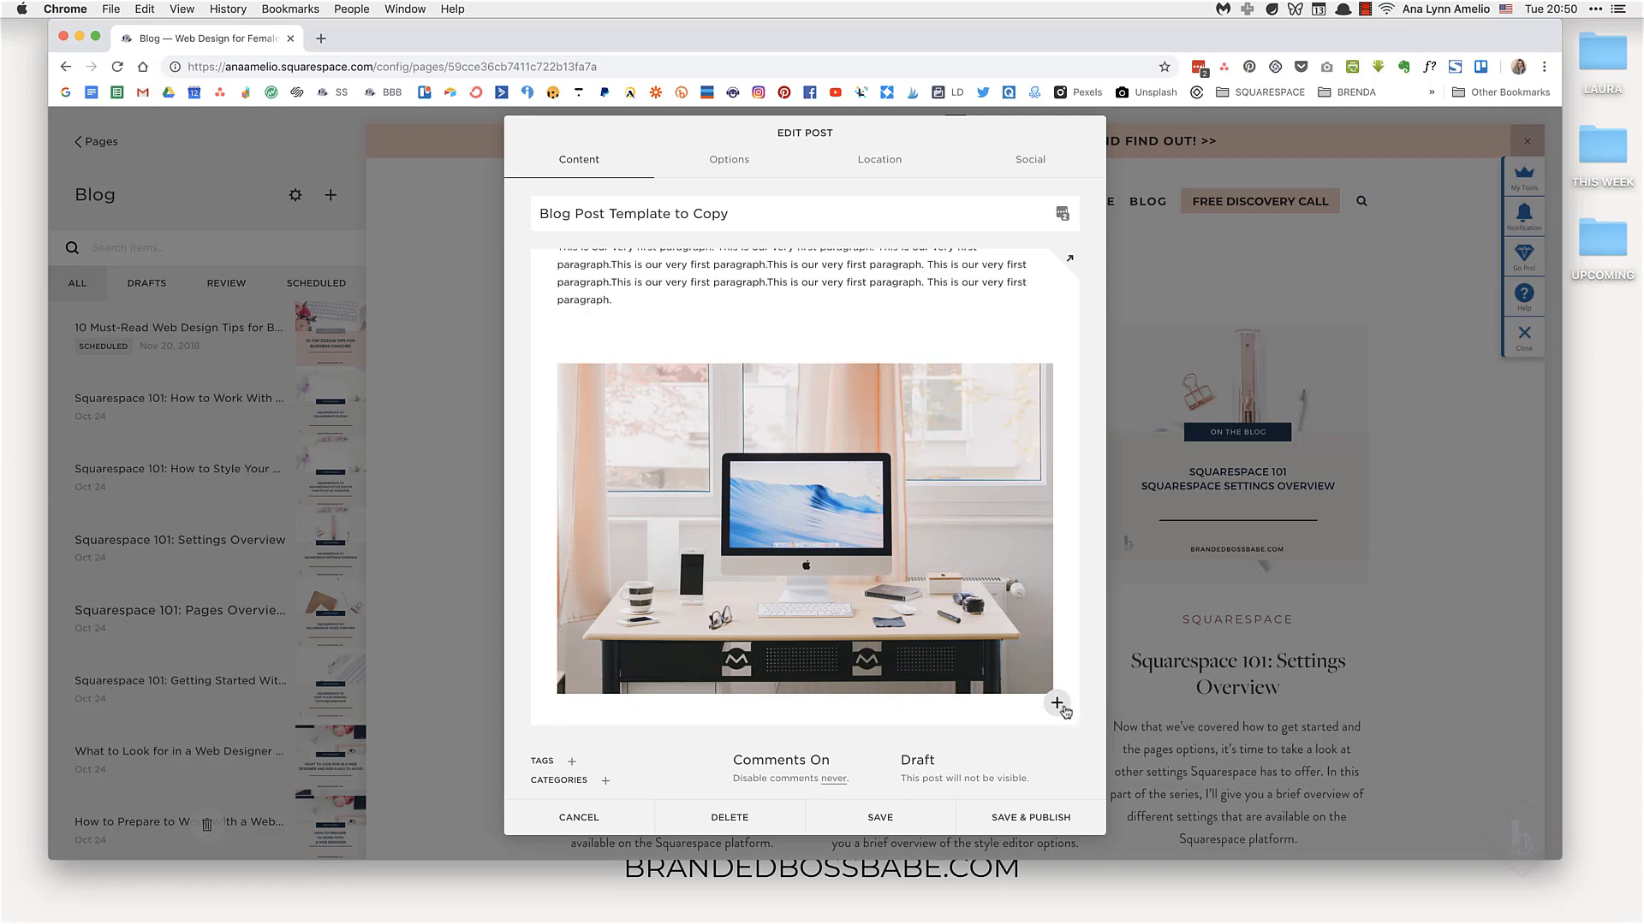
{"action": "left_click", "coordinate": [1058, 704]}
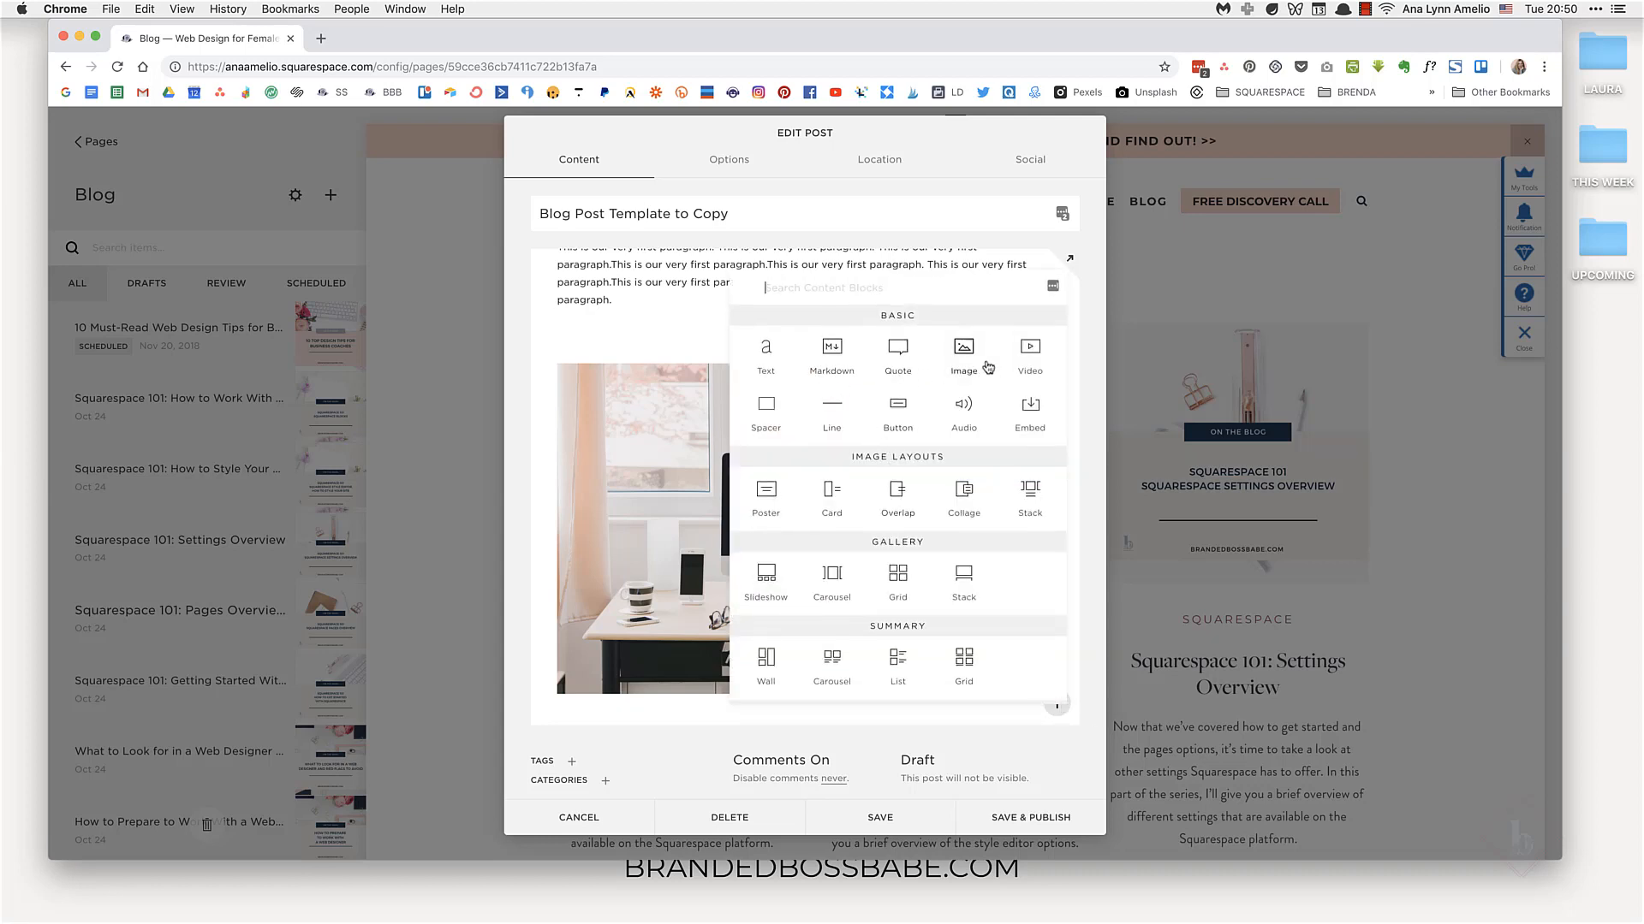
{"action": "left_click", "coordinate": [749, 368]}
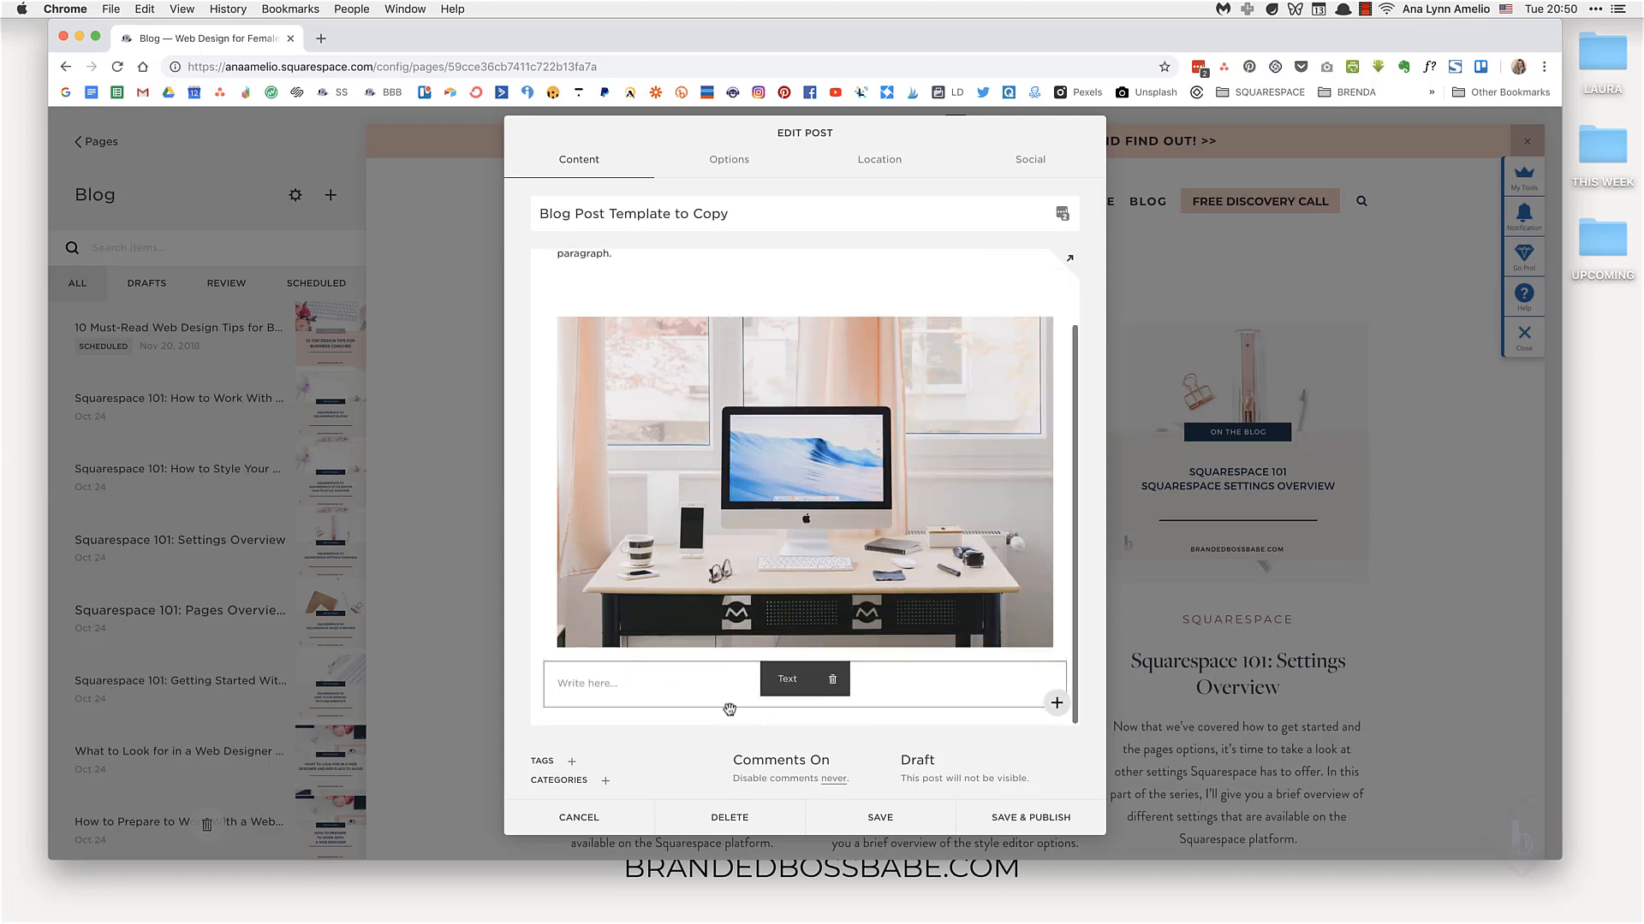
{"action": "left_click", "coordinate": [606, 686]}
{"action": "key", "text": "super+v"}
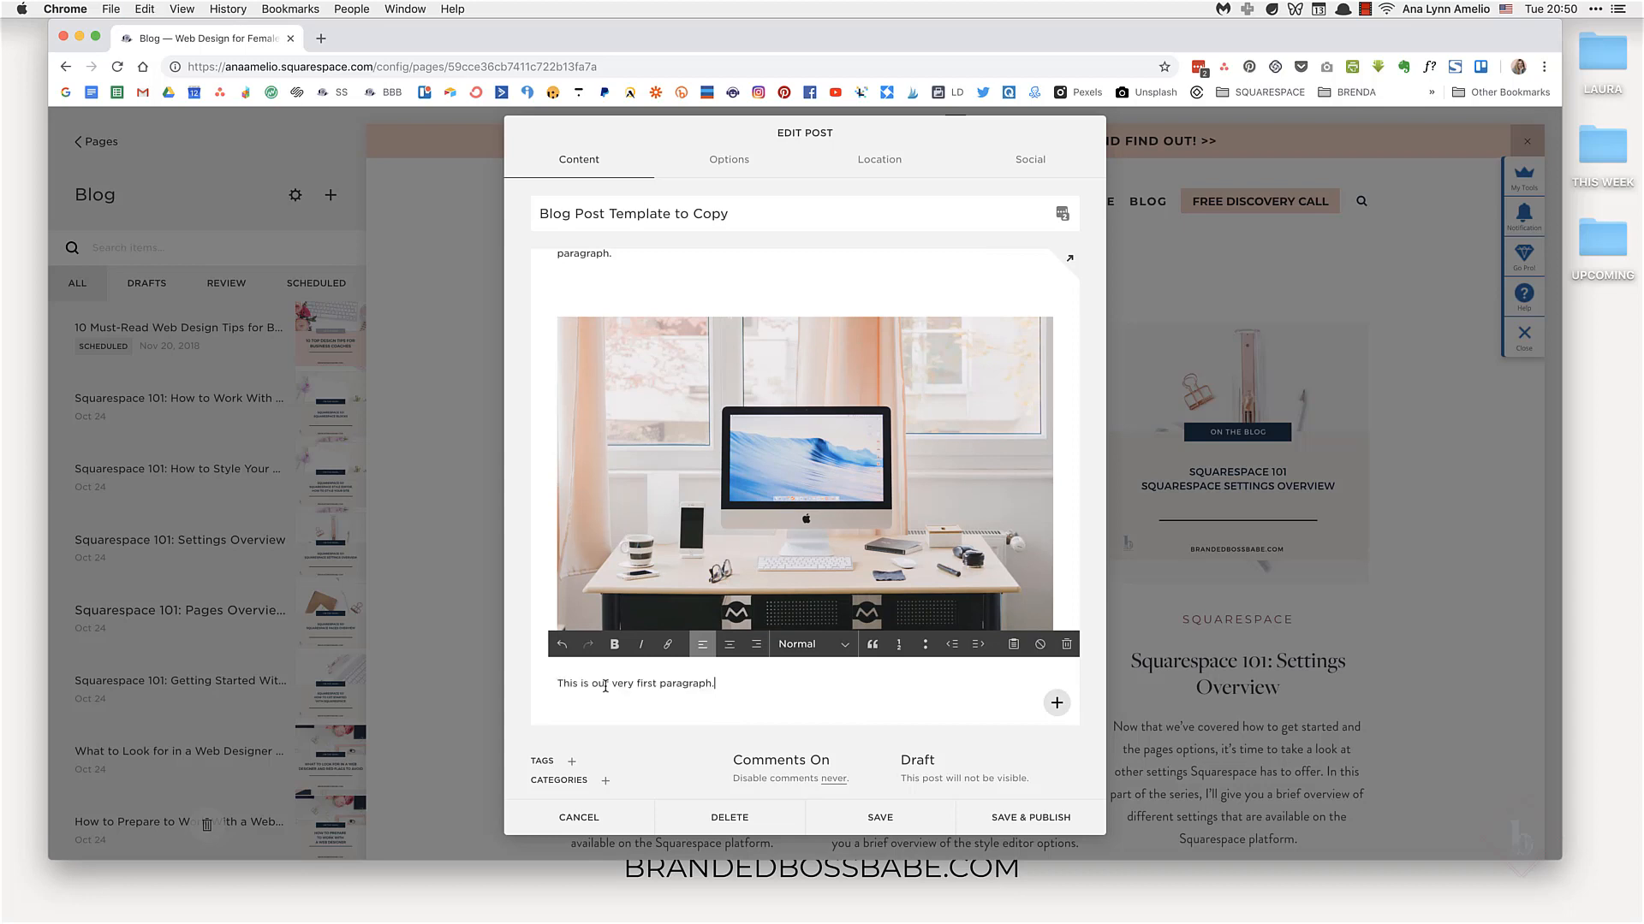
{"action": "key", "text": "super+v"}
{"action": "key", "text": "super+v"}
{"action": "key", "text": "super+space"}
{"action": "key", "text": "super+v"}
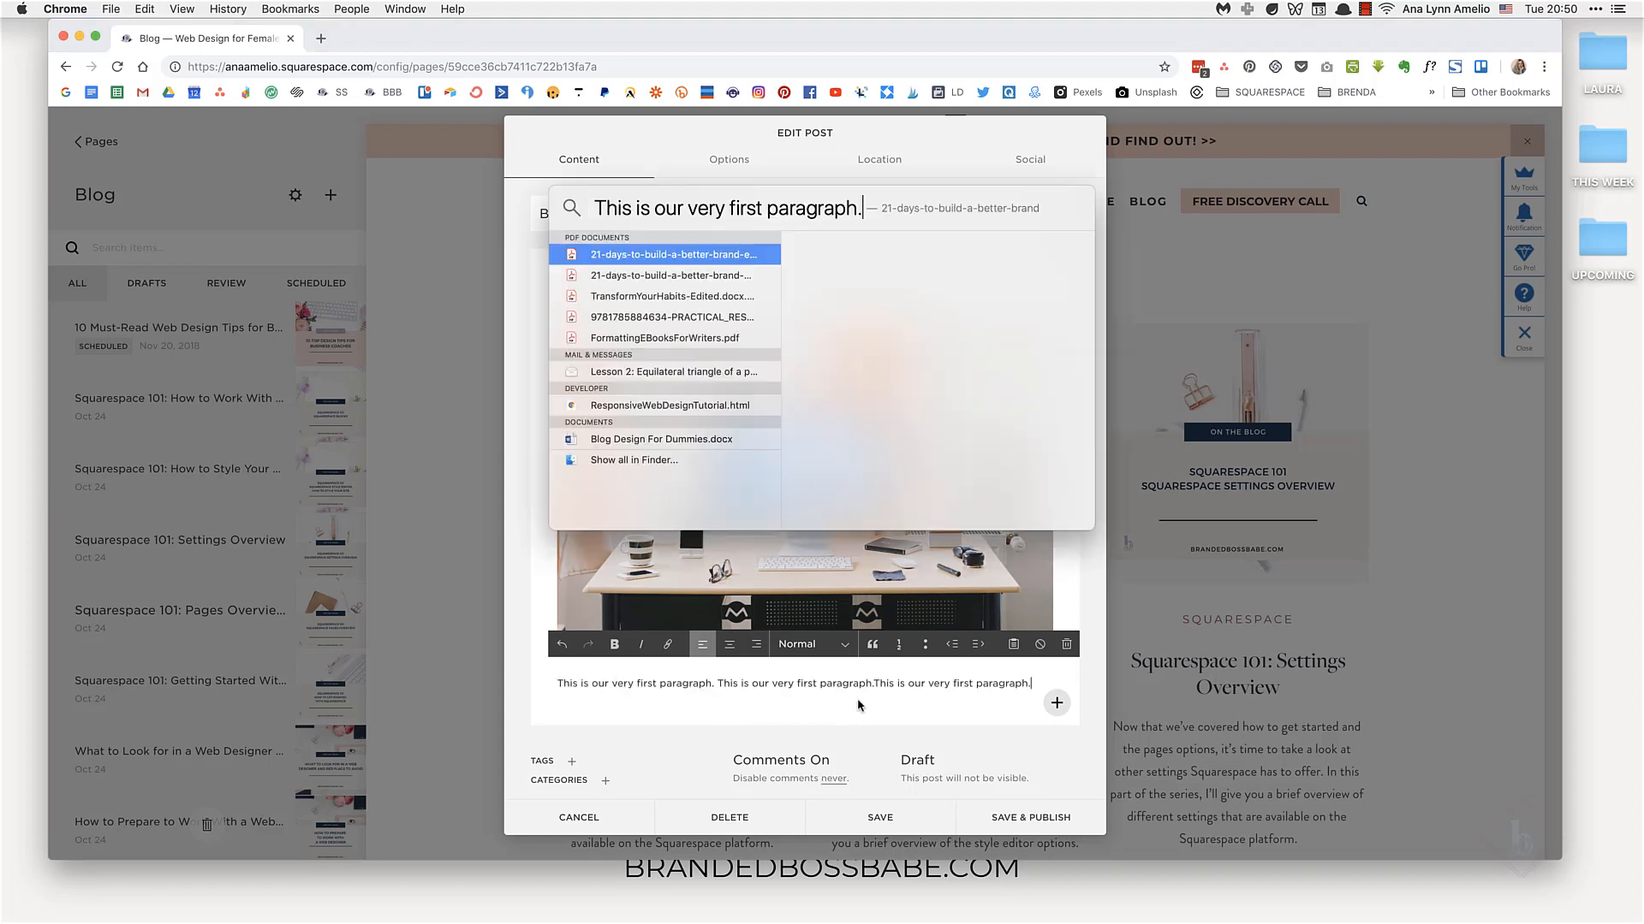
{"action": "left_click", "coordinate": [875, 684]}
{"action": "left_click", "coordinate": [1046, 685]}
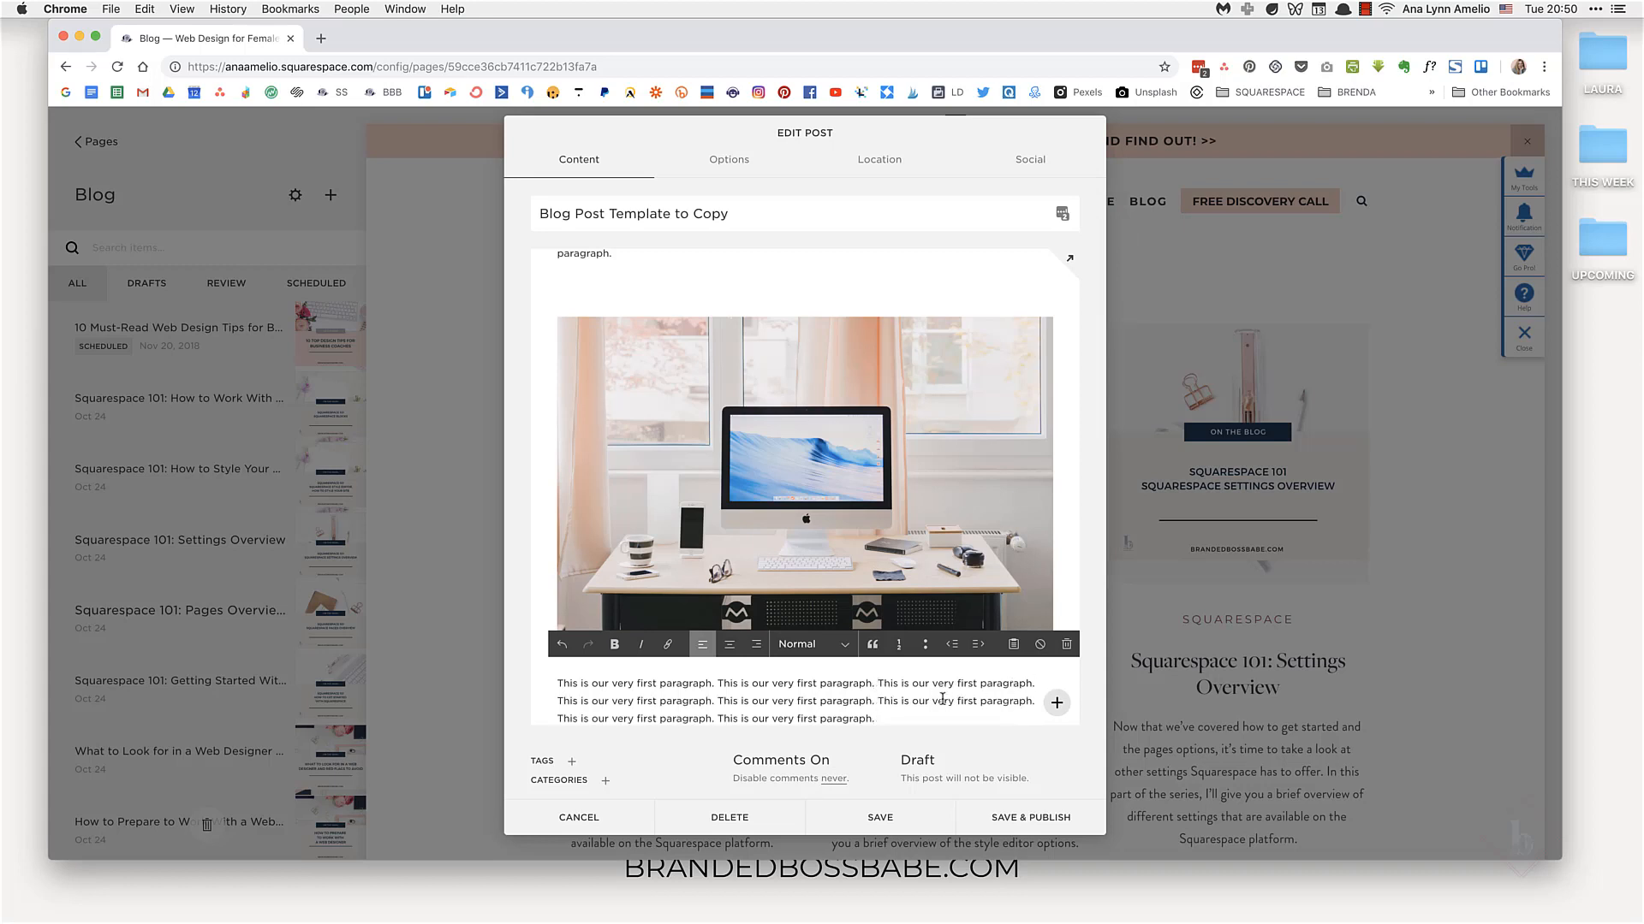
{"action": "scroll", "coordinate": [941, 700], "scroll_direction": "down", "scroll_amount": 1}
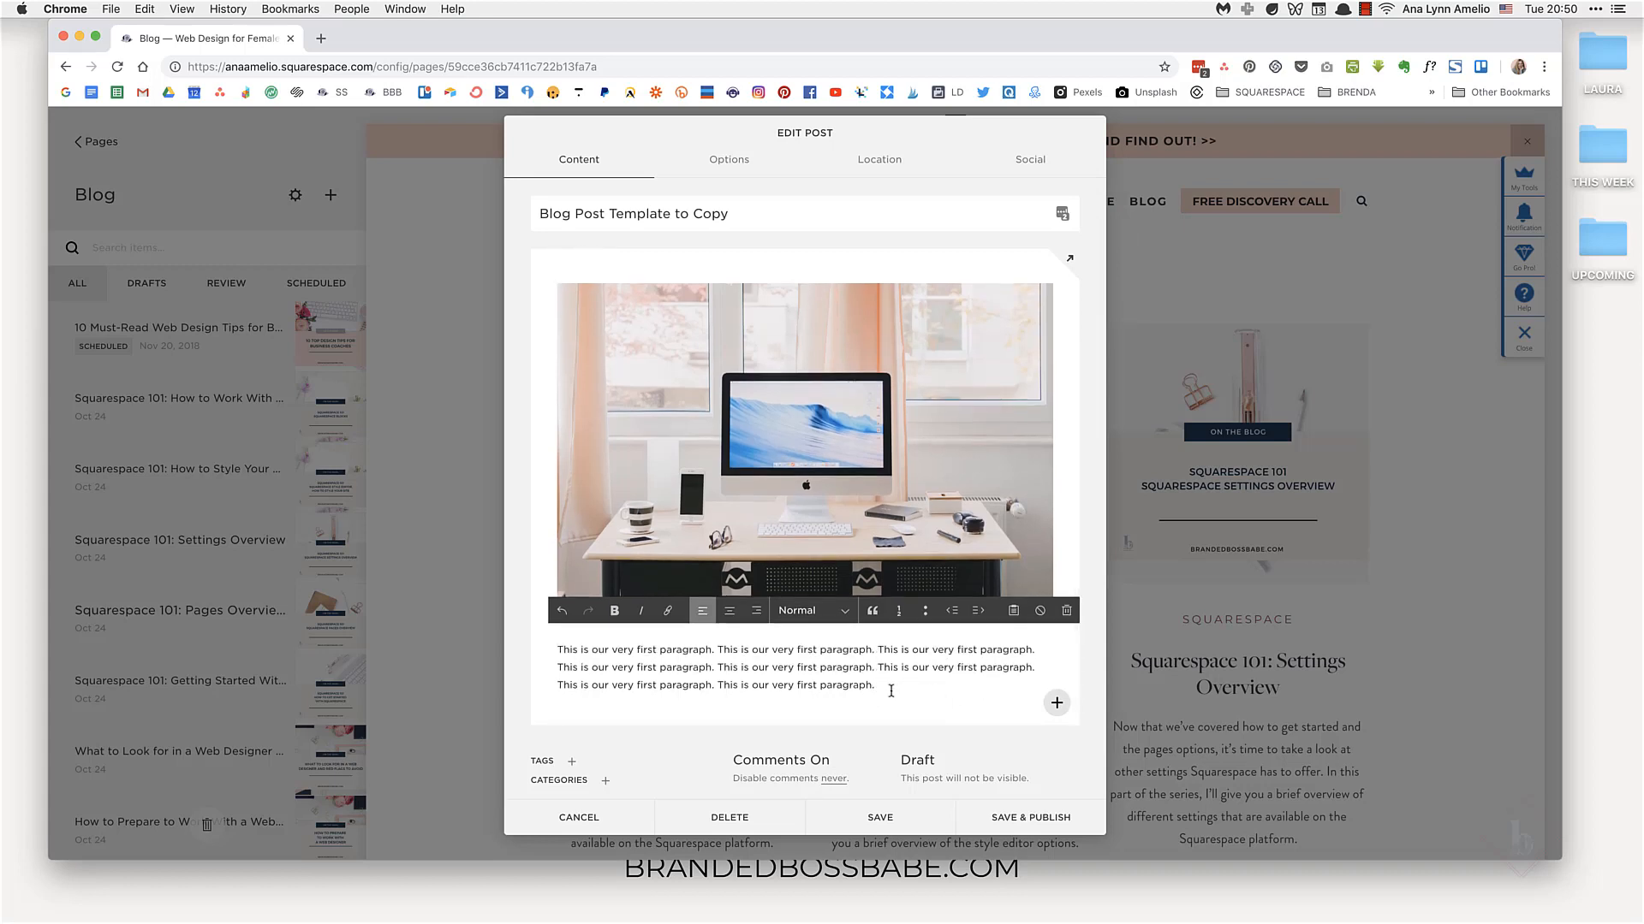
Step: Add a button block below the text with the label "Join my FREE Members Hub"
{"action": "left_click", "coordinate": [1049, 704]}
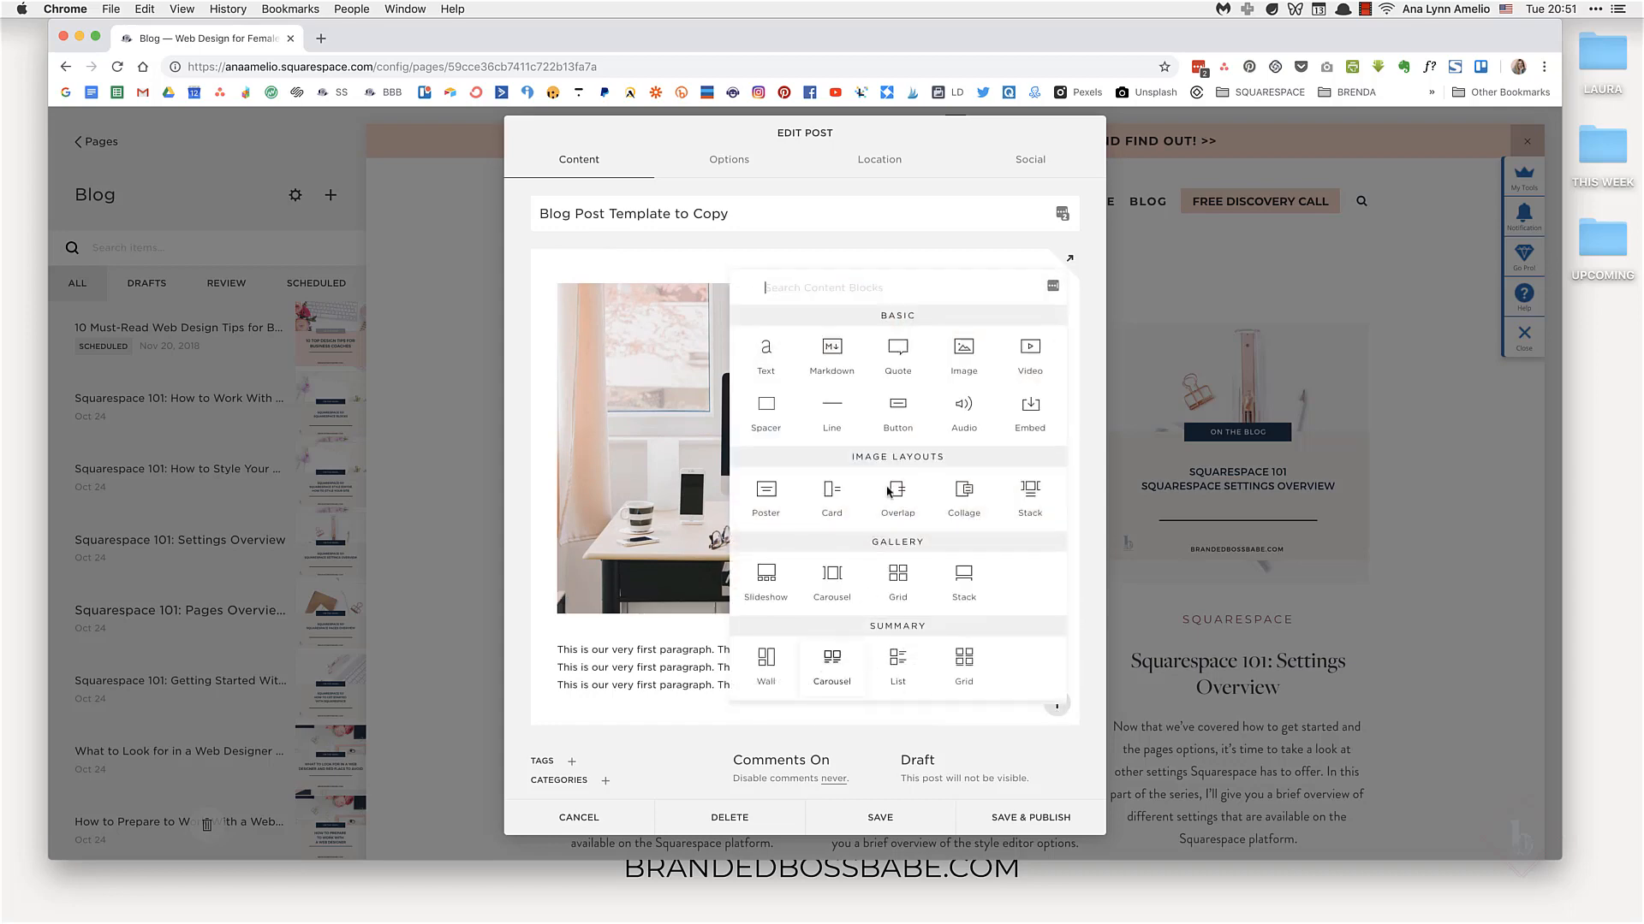
{"action": "left_click", "coordinate": [897, 407]}
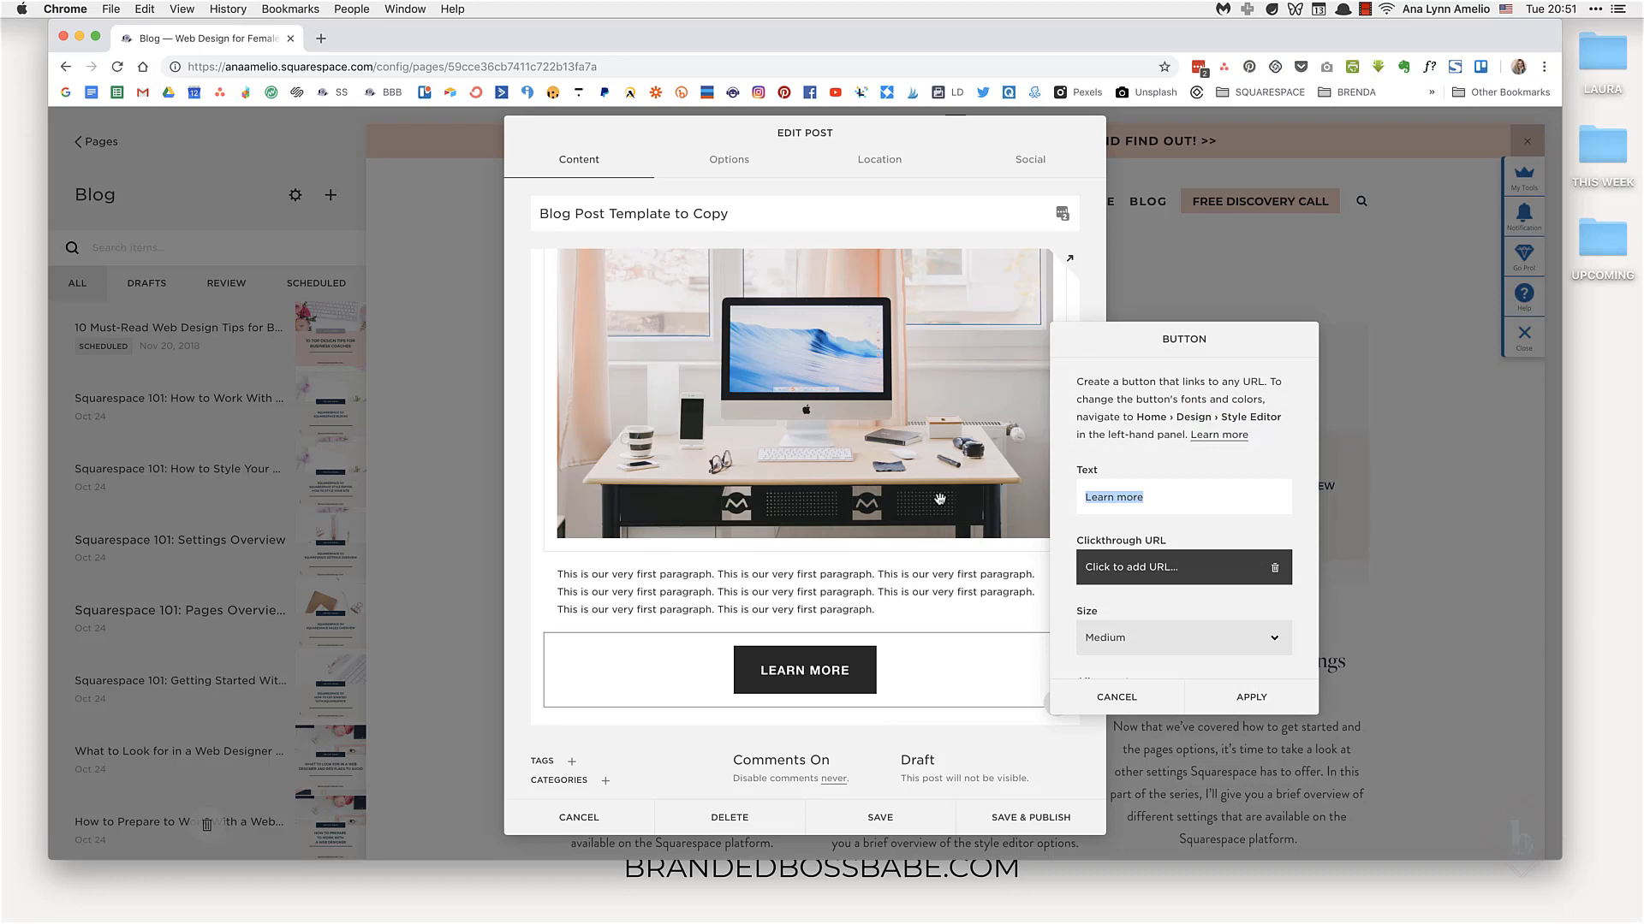
{"action": "type", "text": "Join my "}
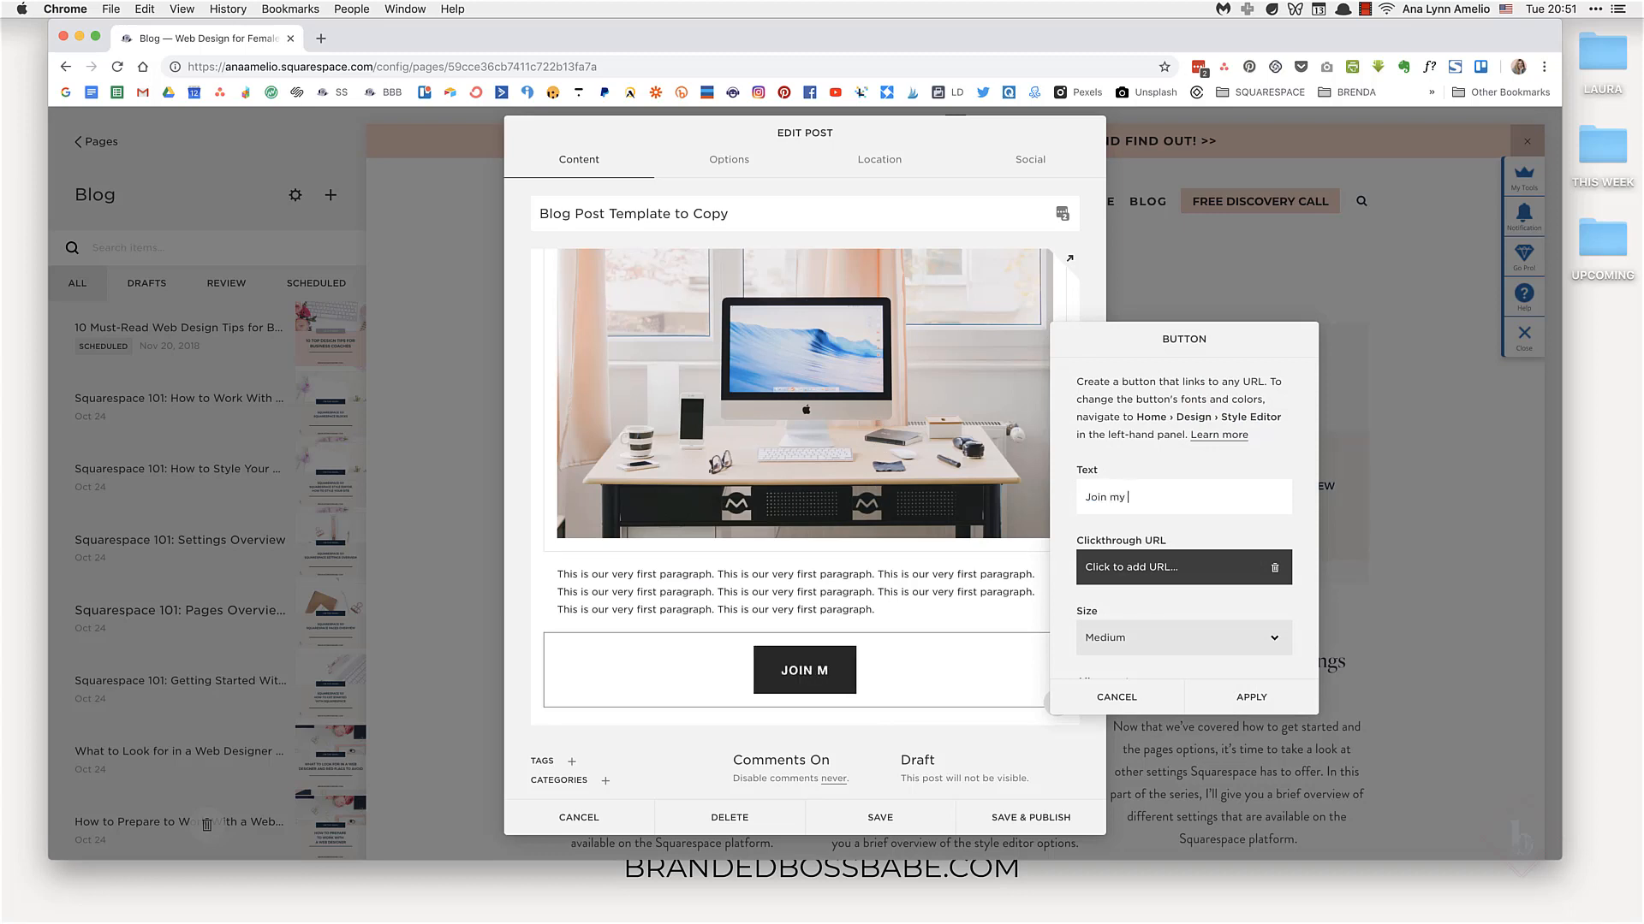
{"action": "type", "text": "FREE Mem"}
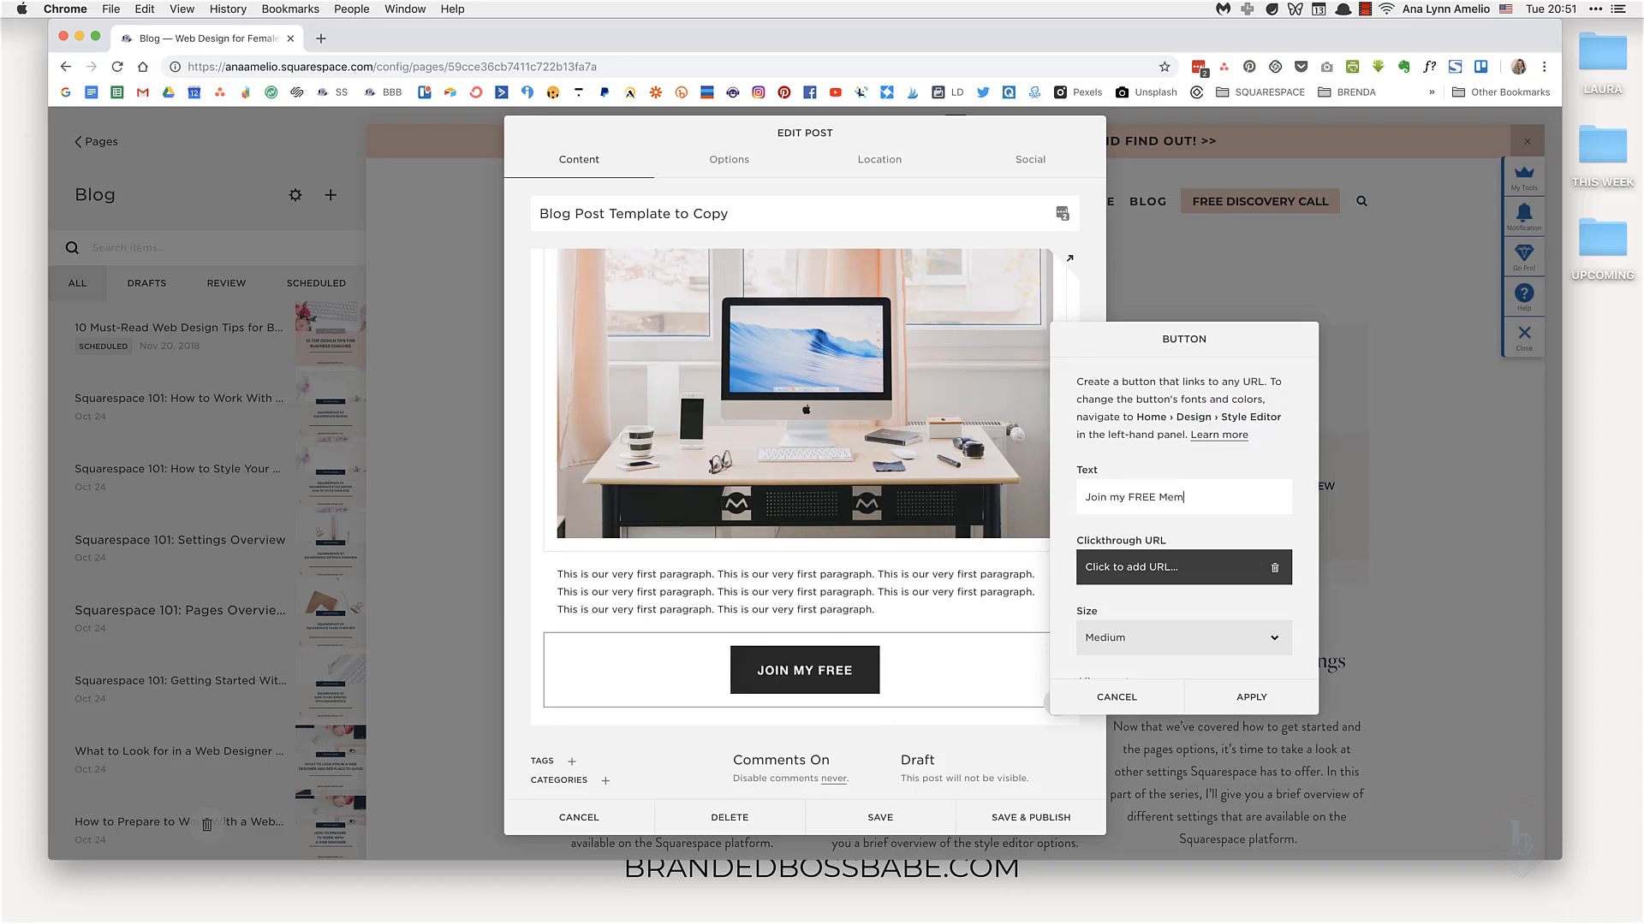
{"action": "type", "text": "ber s Hu"}
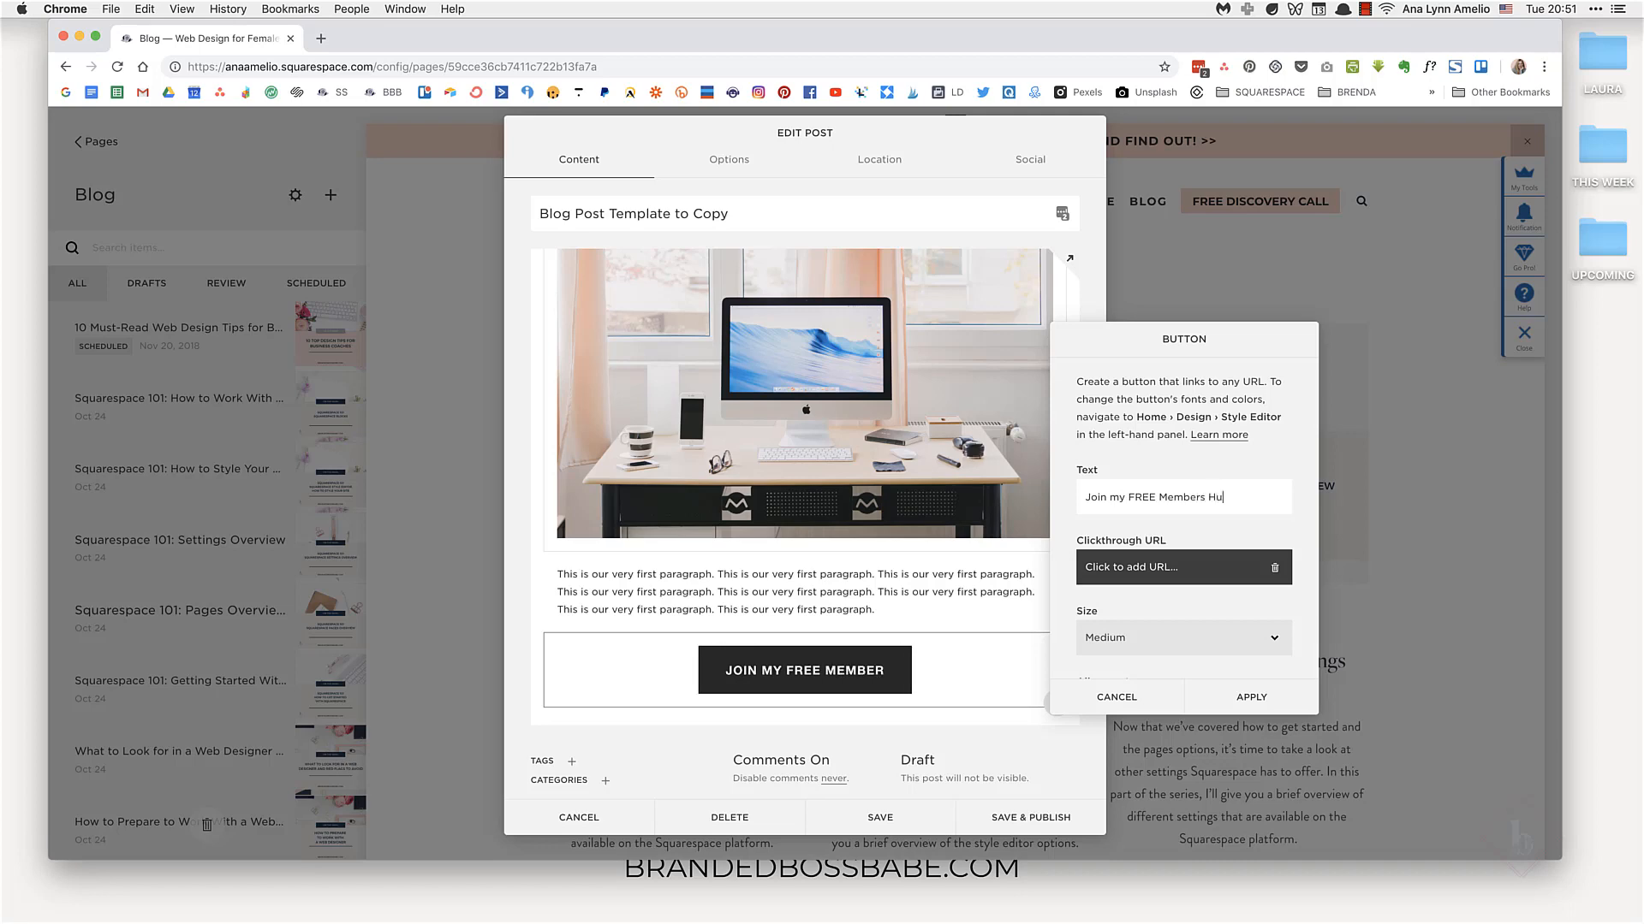
{"action": "type", "text": "b"}
Step: Paste the members hub link as the button's clickthrough URL and apply the button
{"action": "left_click", "coordinate": [1147, 567]}
{"action": "key", "text": "super+shift+v"}
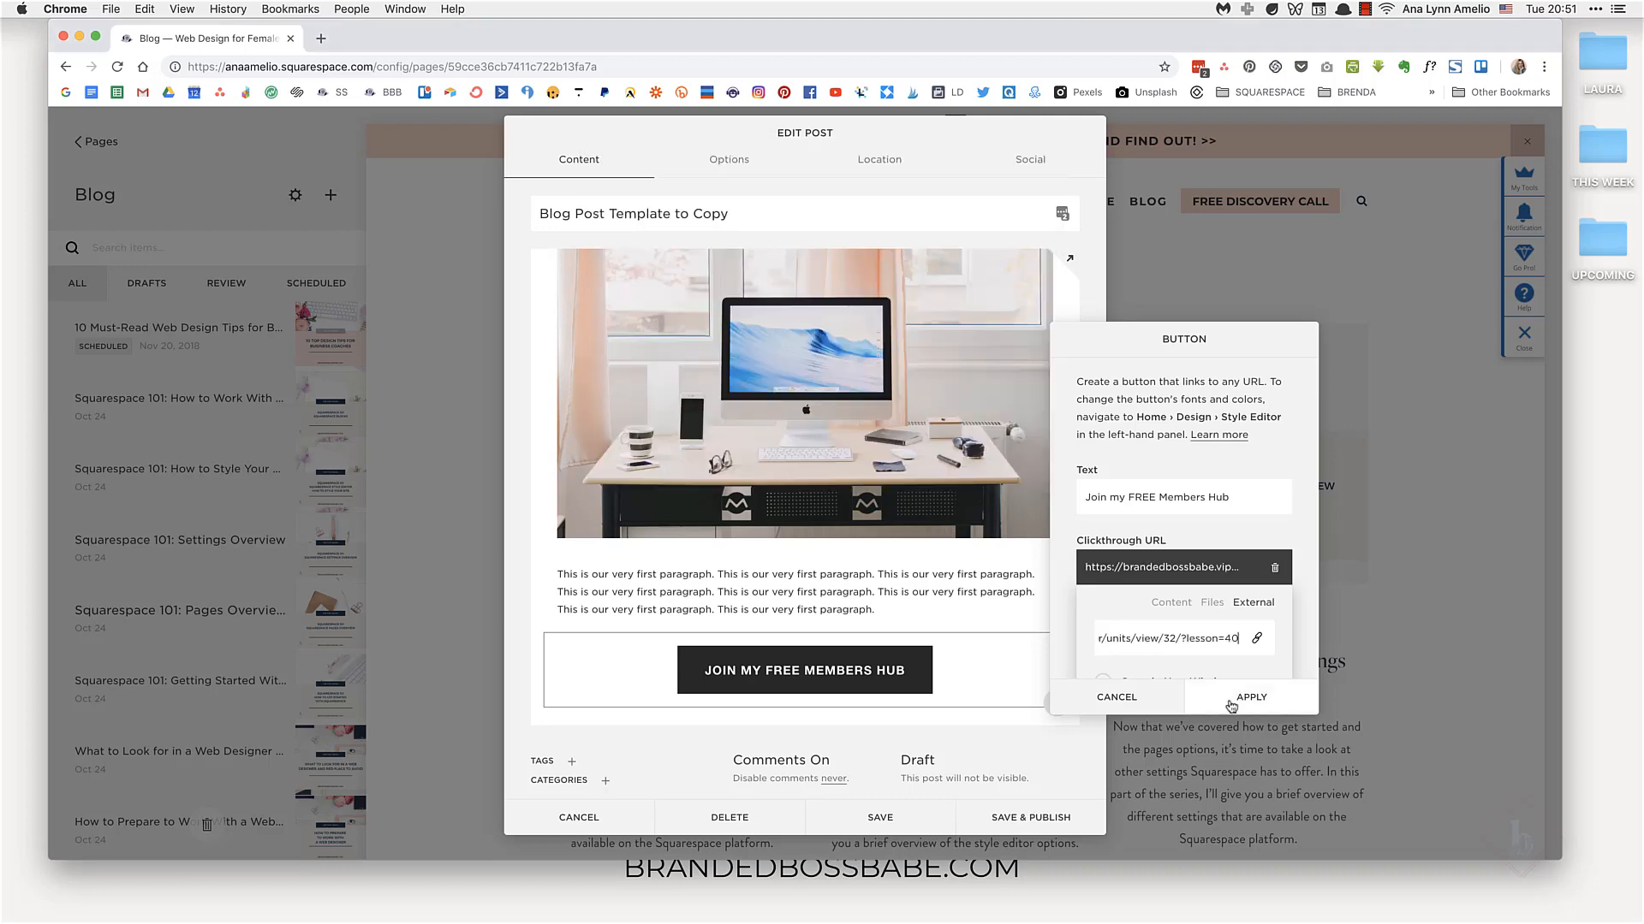
{"action": "left_click", "coordinate": [1232, 702]}
Step: Add a Carousel summary block below the button showing content from the Blog page
{"action": "left_click", "coordinate": [1058, 705]}
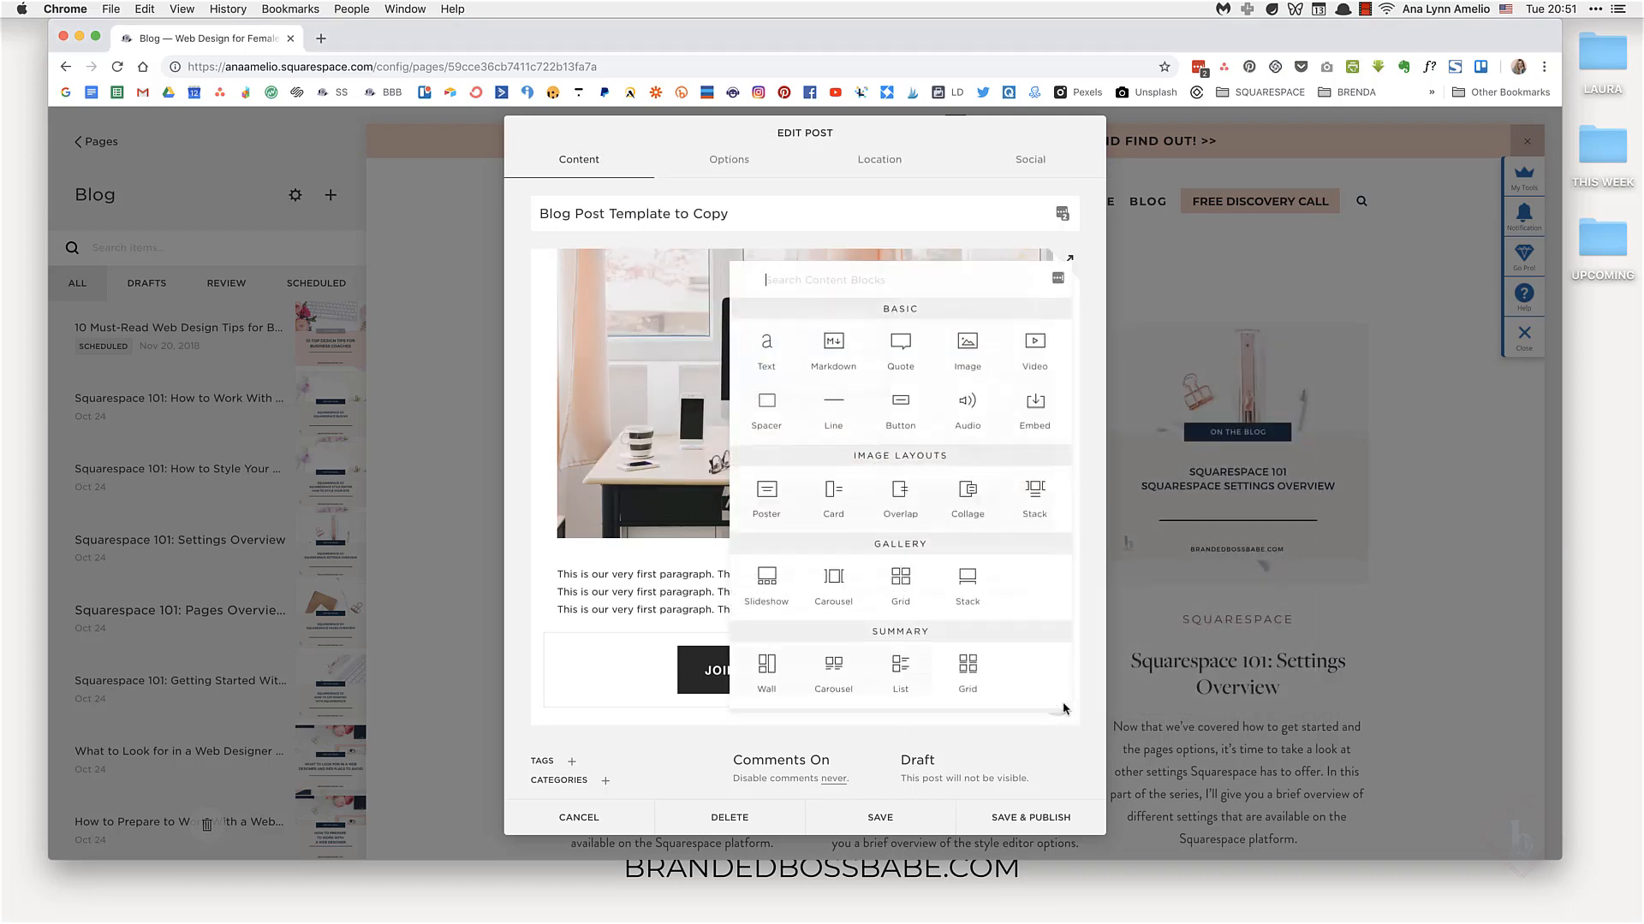
{"action": "scroll", "coordinate": [863, 581], "scroll_direction": "down", "scroll_amount": 2}
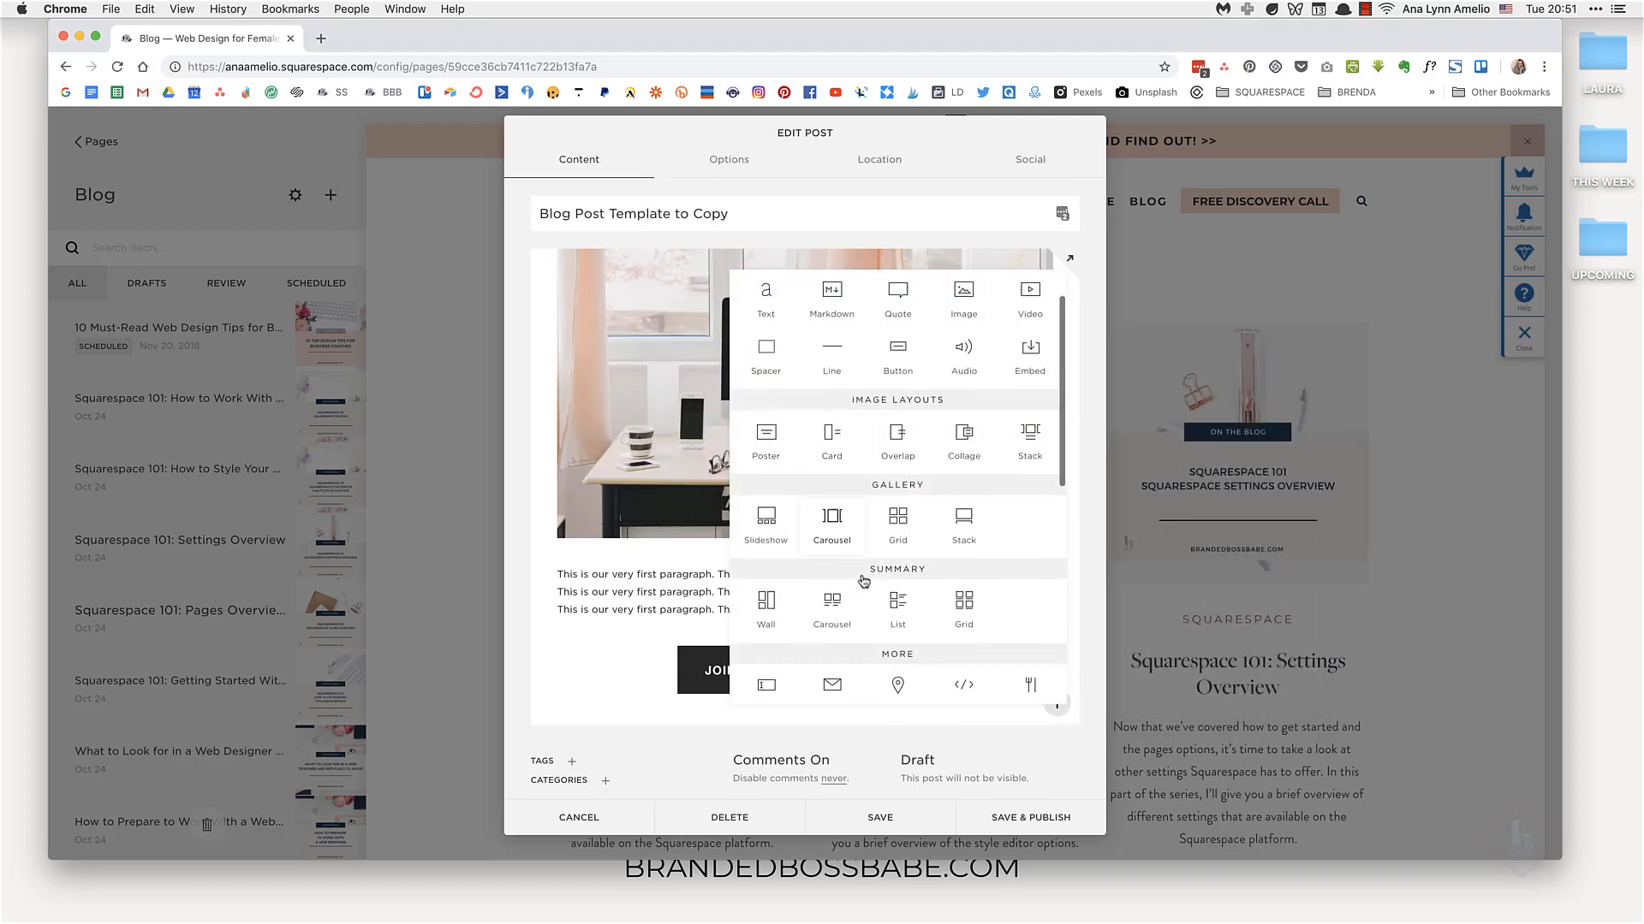
{"action": "left_click", "coordinate": [842, 595]}
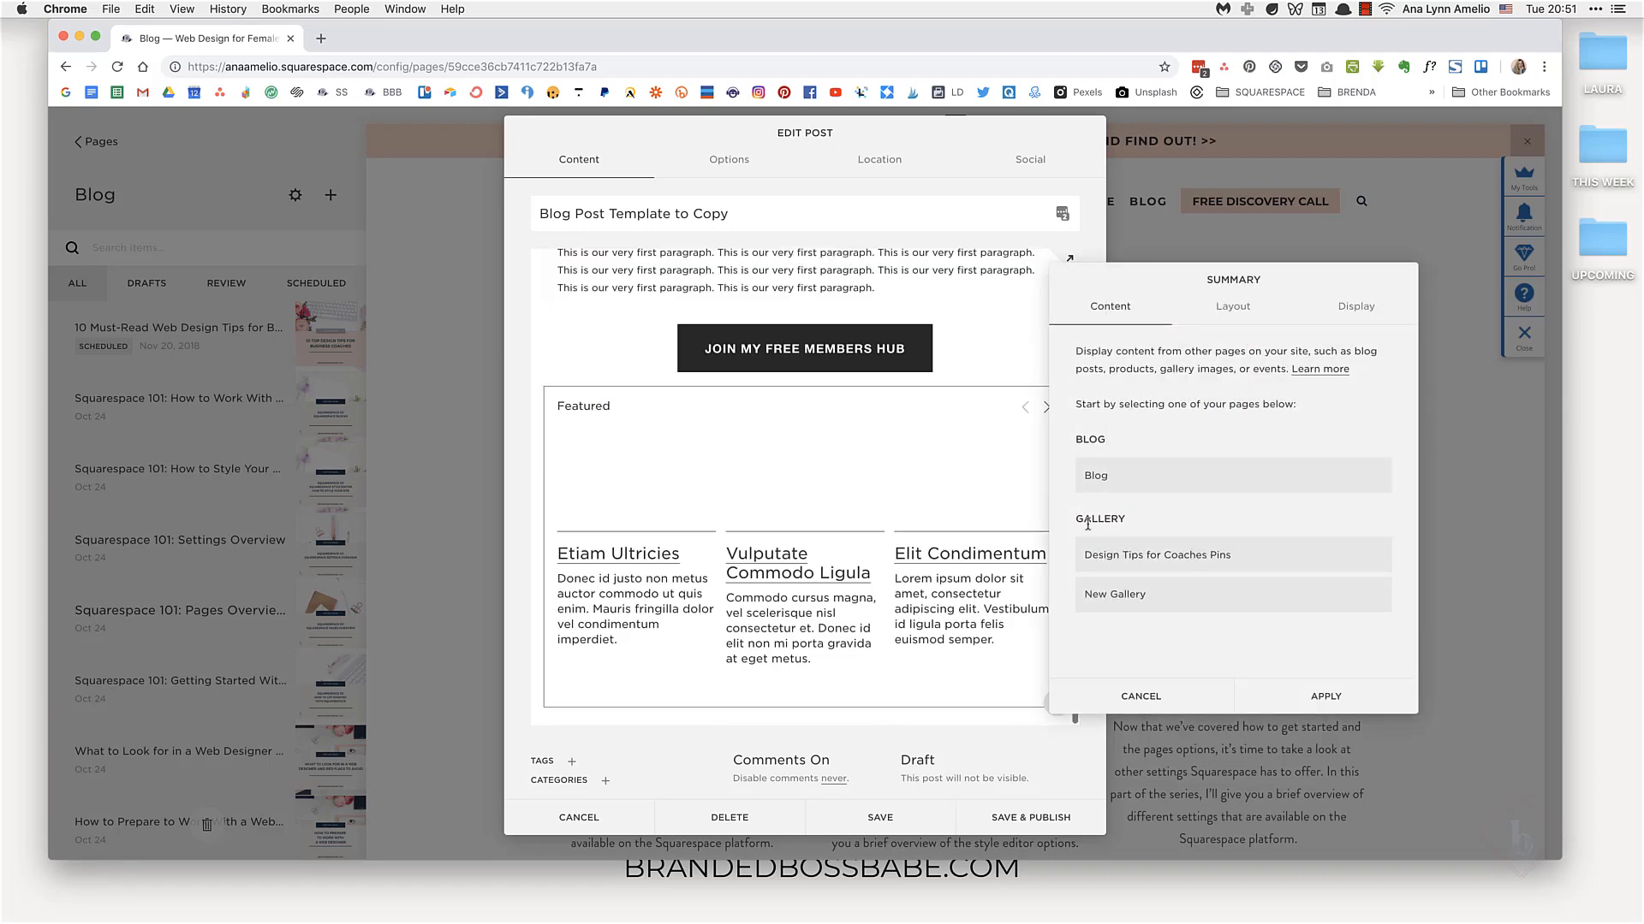
{"action": "left_click", "coordinate": [1259, 478]}
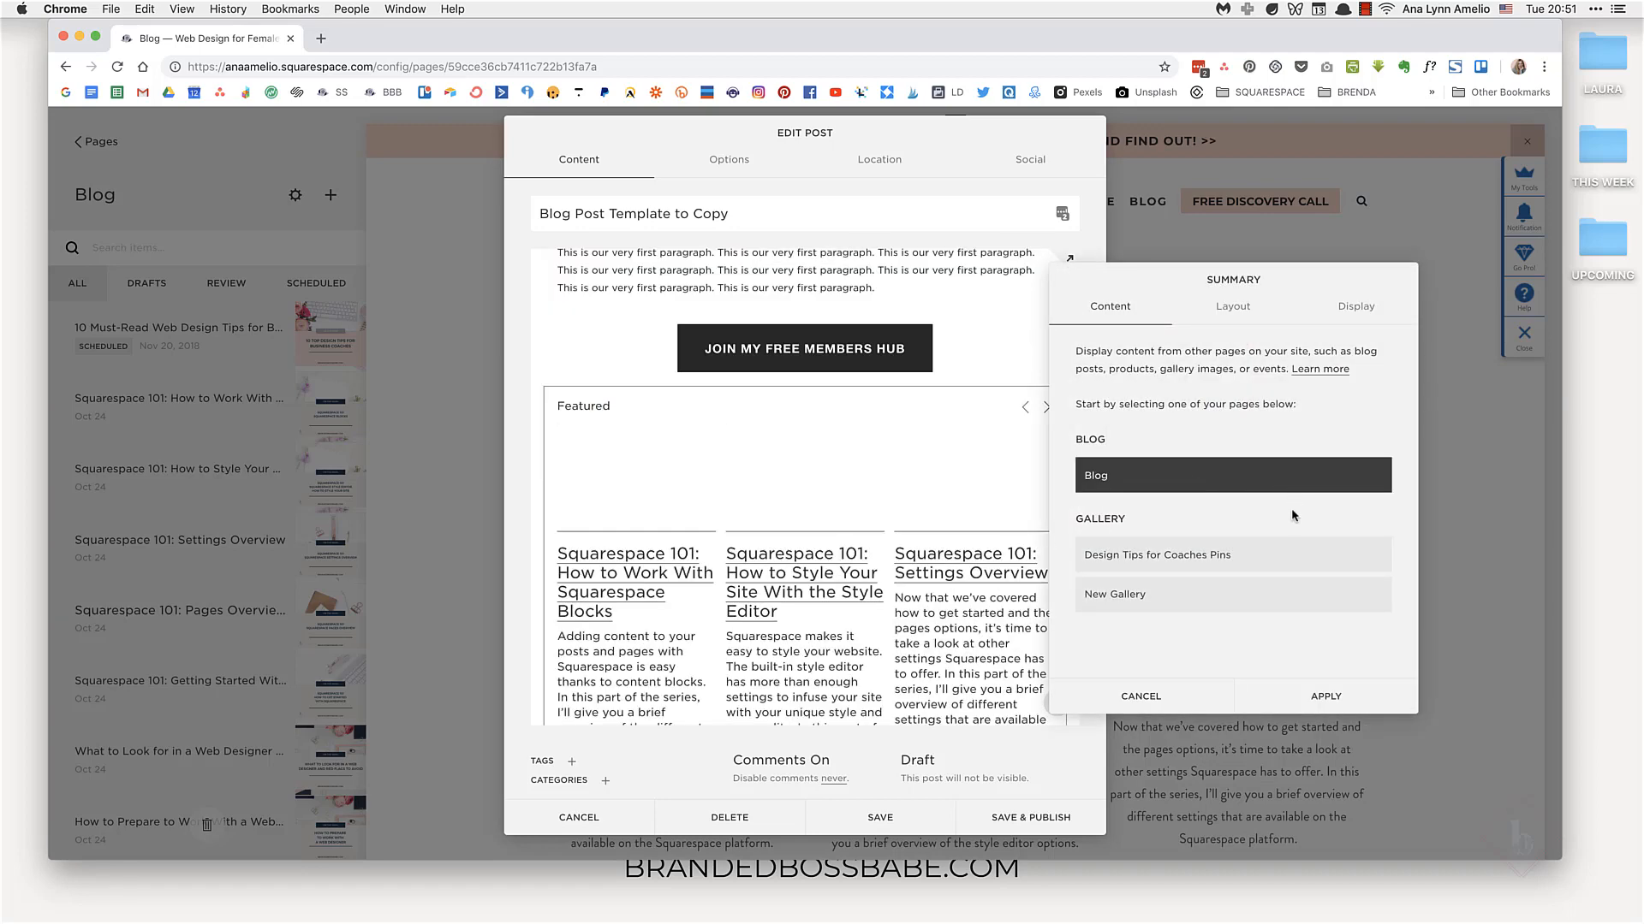
{"action": "left_click", "coordinate": [1271, 561]}
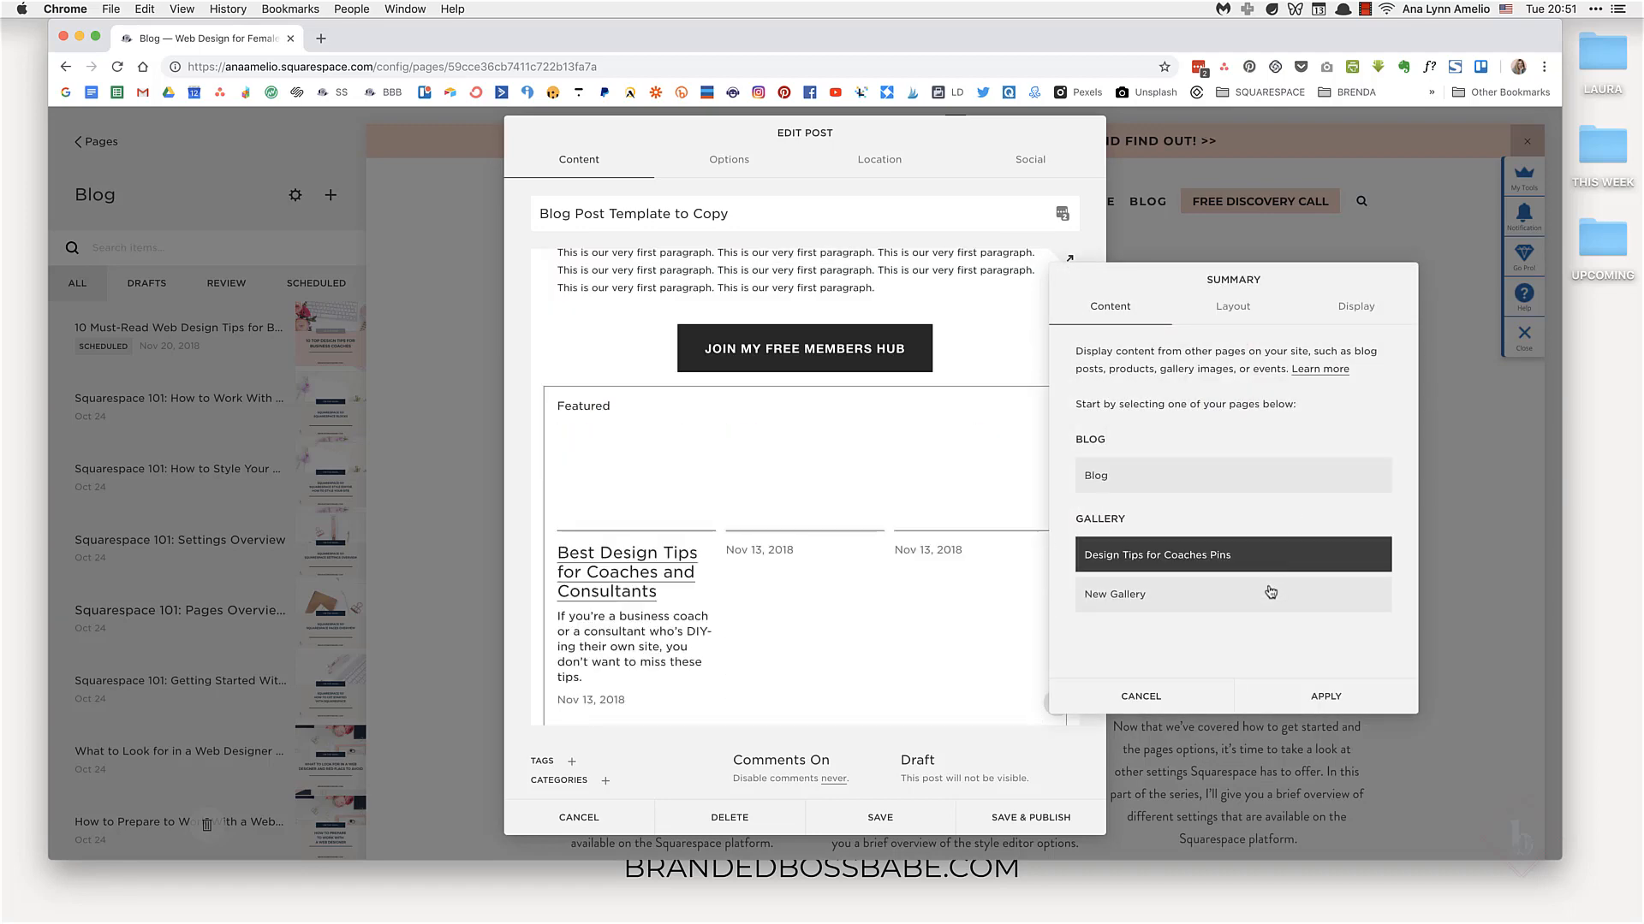
{"action": "left_click", "coordinate": [1182, 477]}
Step: In the carousel's display settings, turn off Show Excerpt and set Primary Metadata to None
{"action": "left_click", "coordinate": [1254, 311]}
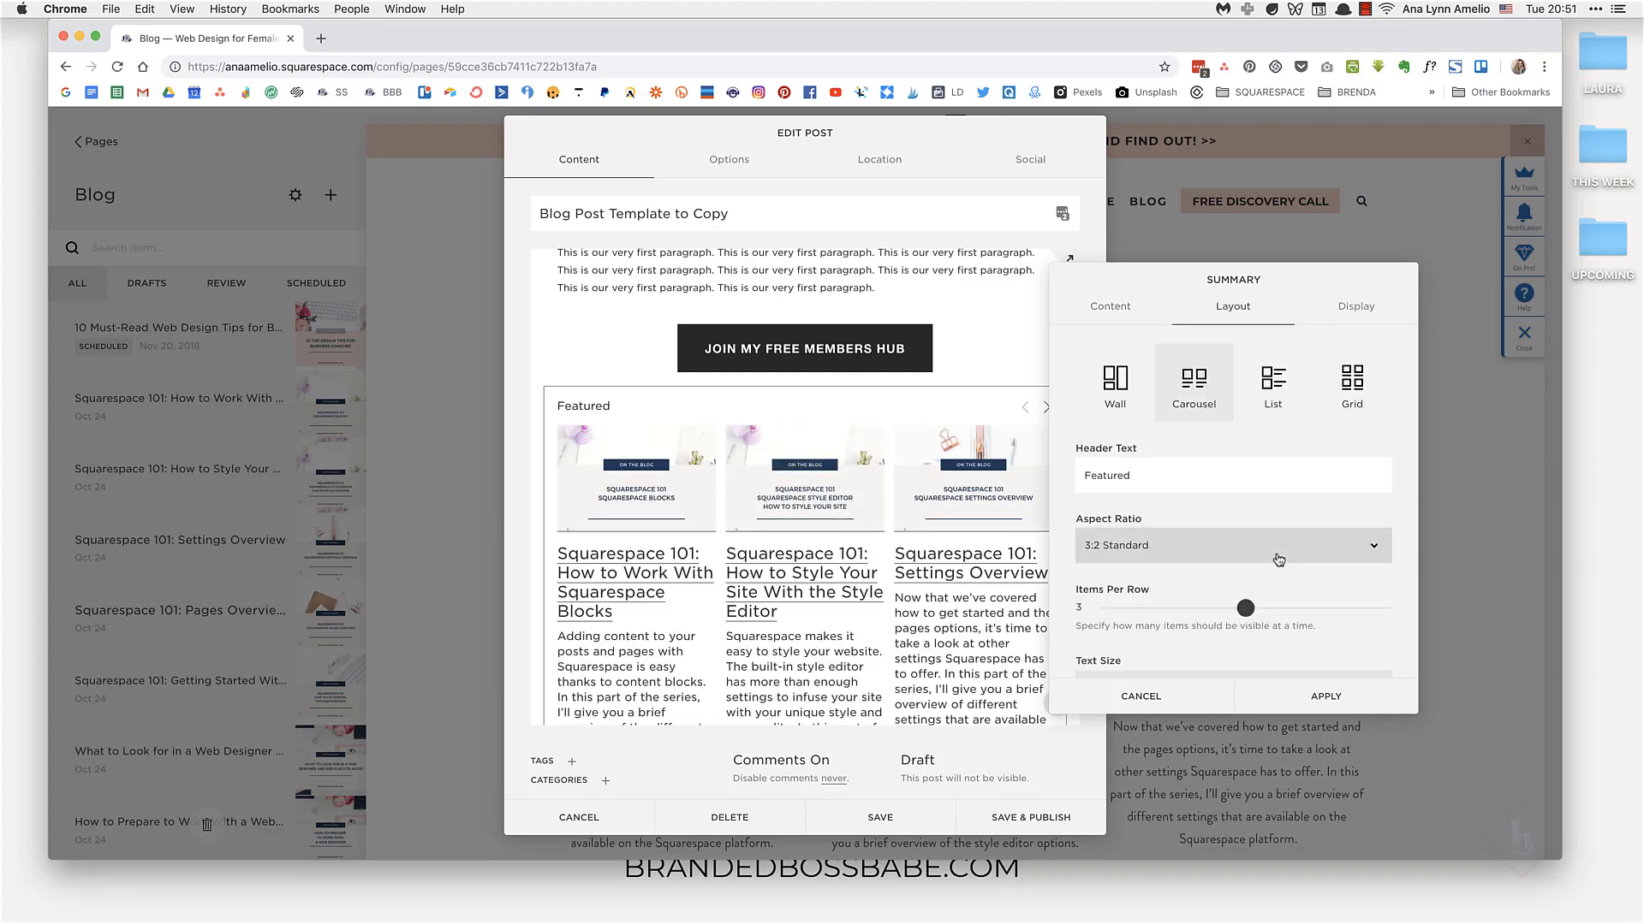
{"action": "scroll", "coordinate": [1277, 562], "scroll_direction": "down", "scroll_amount": 4}
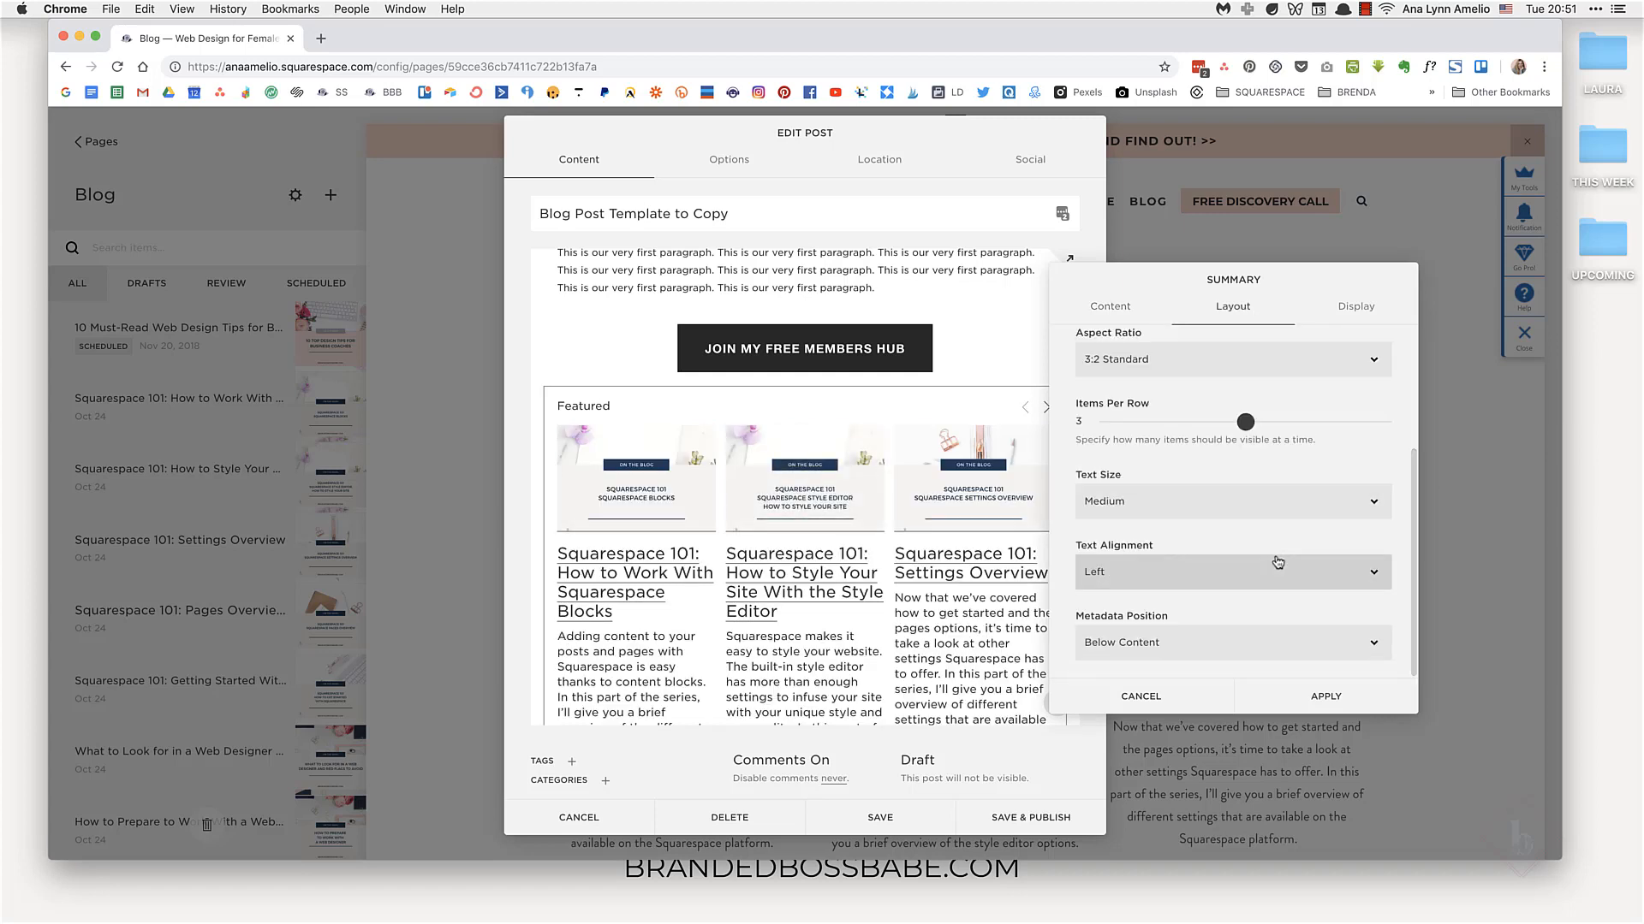
{"action": "left_click", "coordinate": [1353, 308]}
{"action": "scroll", "coordinate": [1199, 454], "scroll_direction": "up", "scroll_amount": 3}
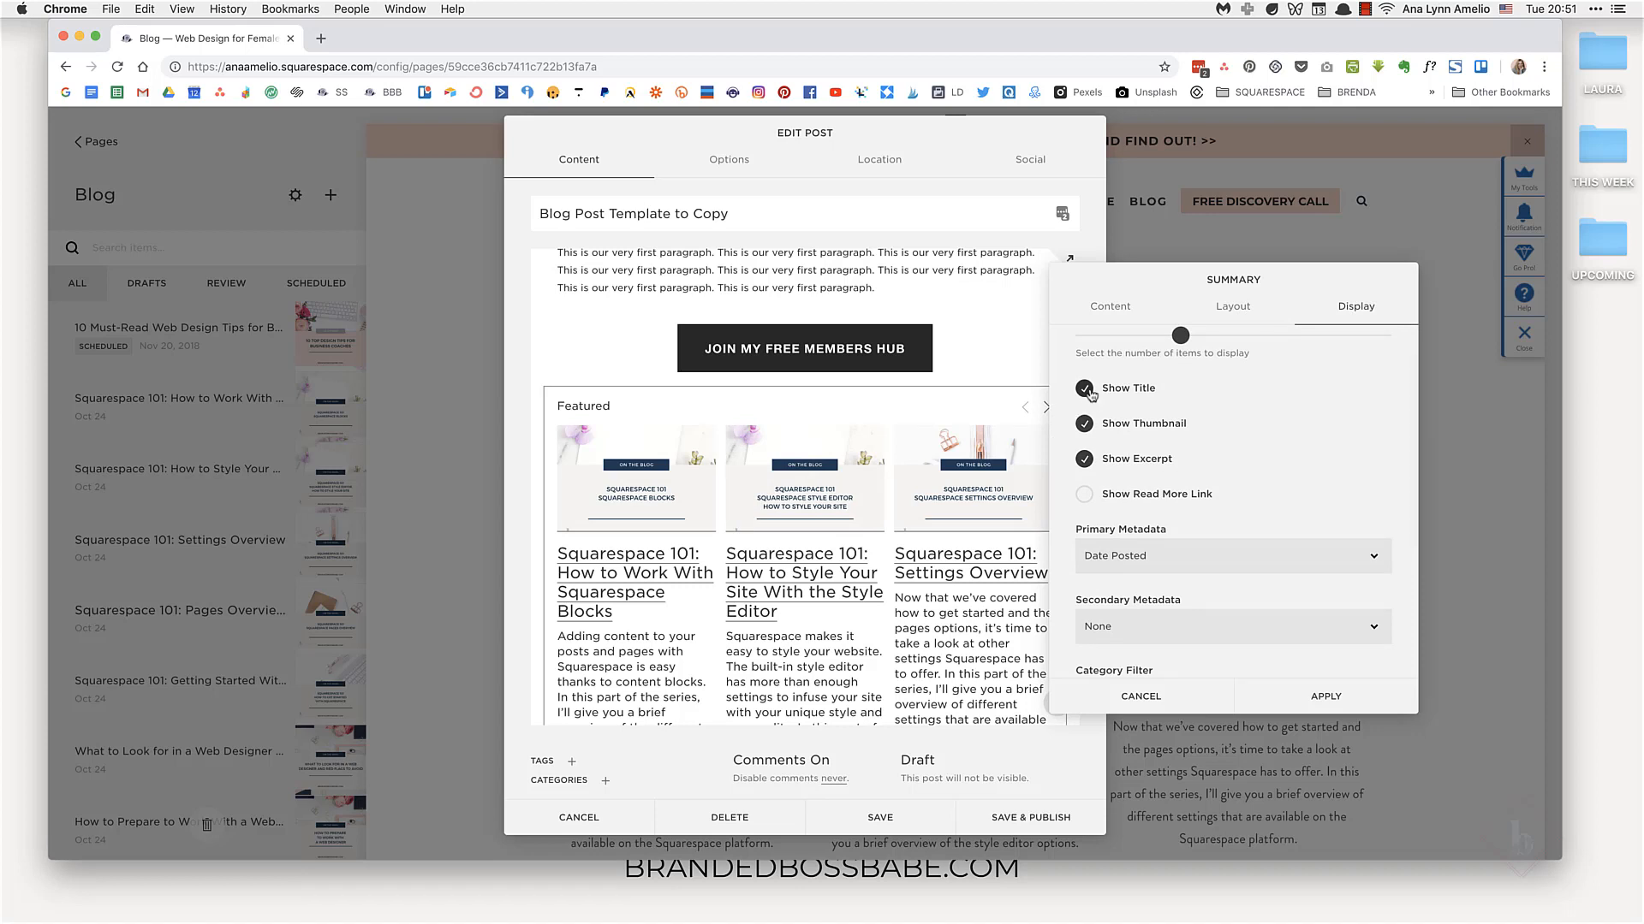
{"action": "left_click", "coordinate": [1084, 458]}
{"action": "scroll", "coordinate": [1234, 553], "scroll_direction": "down", "scroll_amount": 1}
{"action": "scroll", "coordinate": [1232, 552], "scroll_direction": "down", "scroll_amount": 1}
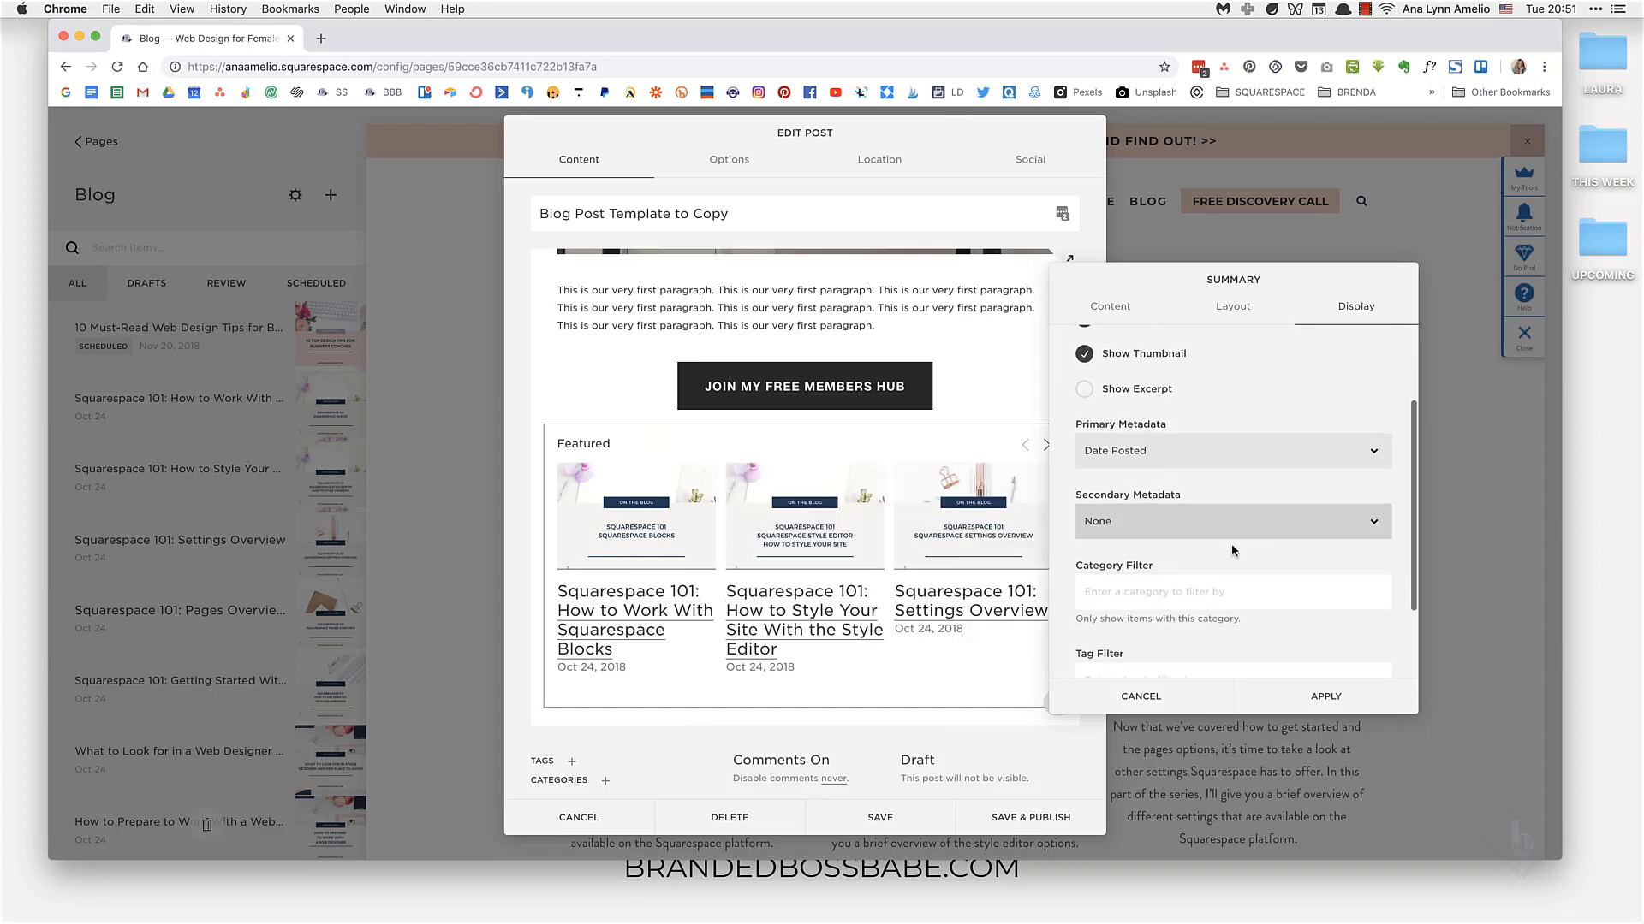
{"action": "left_click", "coordinate": [1233, 449]}
{"action": "left_click", "coordinate": [1233, 430]}
Step: Try filtering the carousel by the branding category
{"action": "scroll", "coordinate": [1230, 587], "scroll_direction": "down", "scroll_amount": 3}
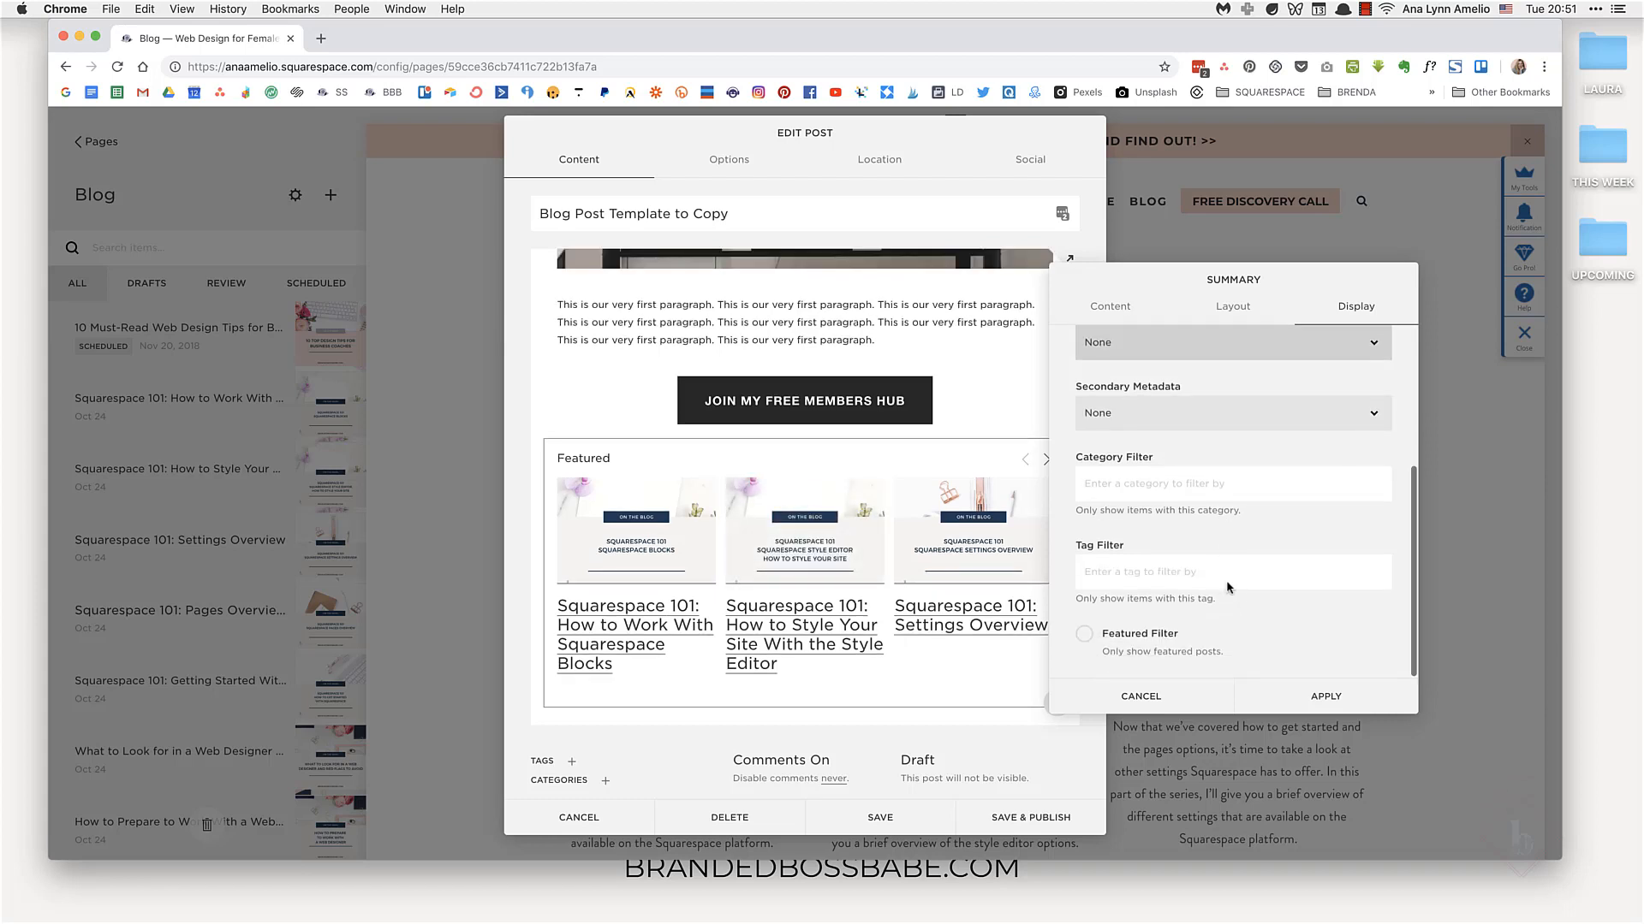
{"action": "left_click", "coordinate": [1204, 490]}
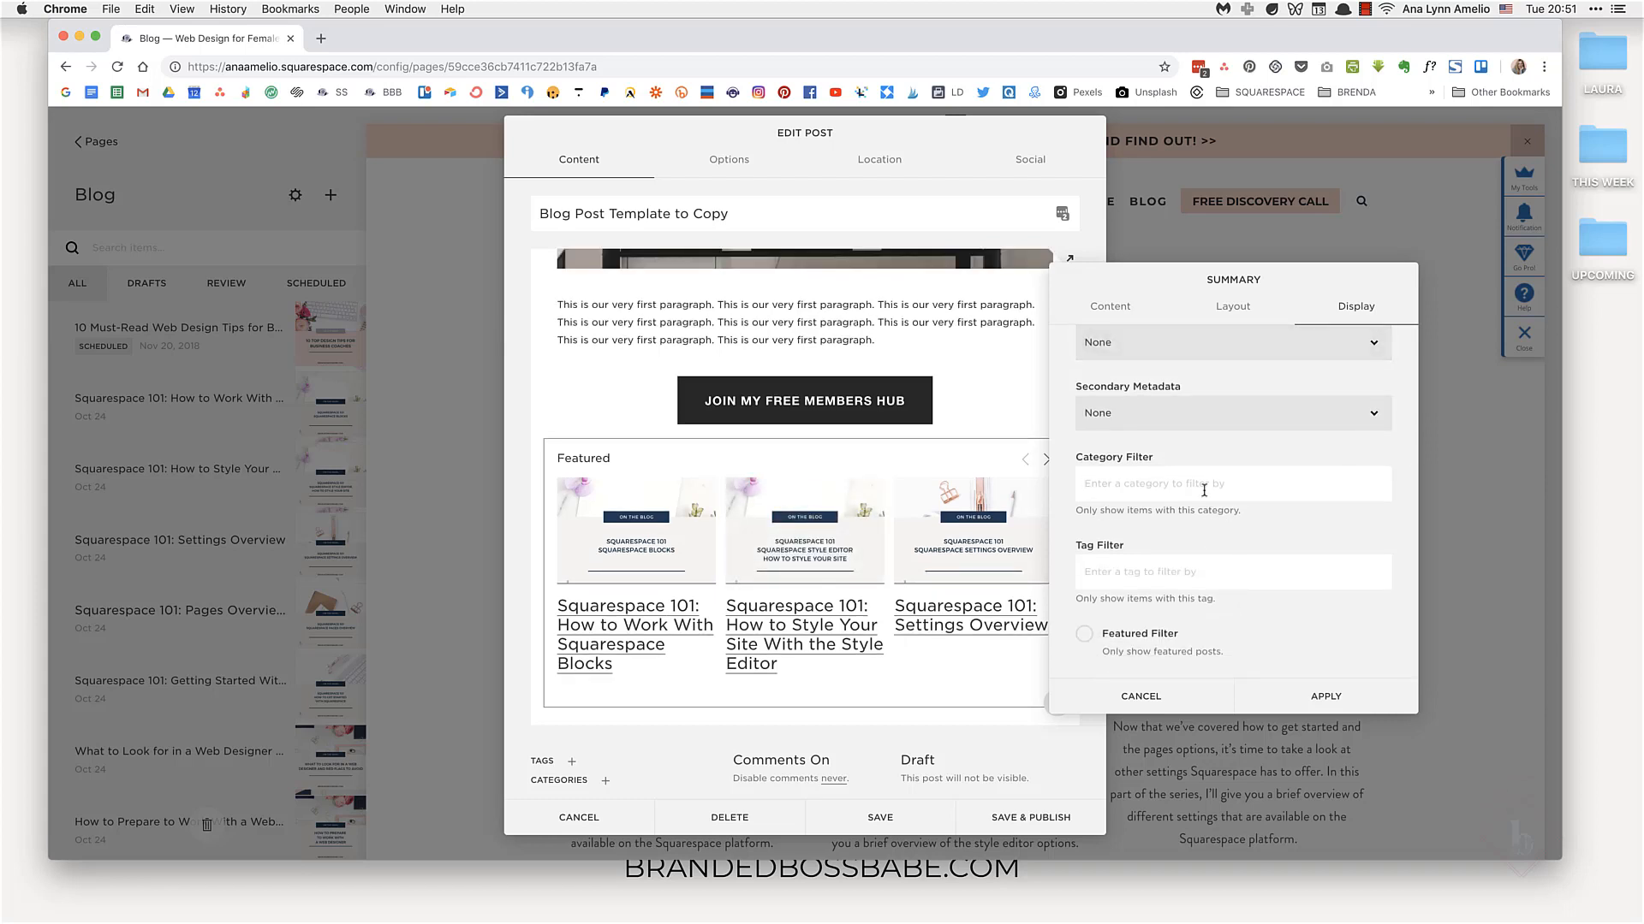
{"action": "type", "text": "brand"}
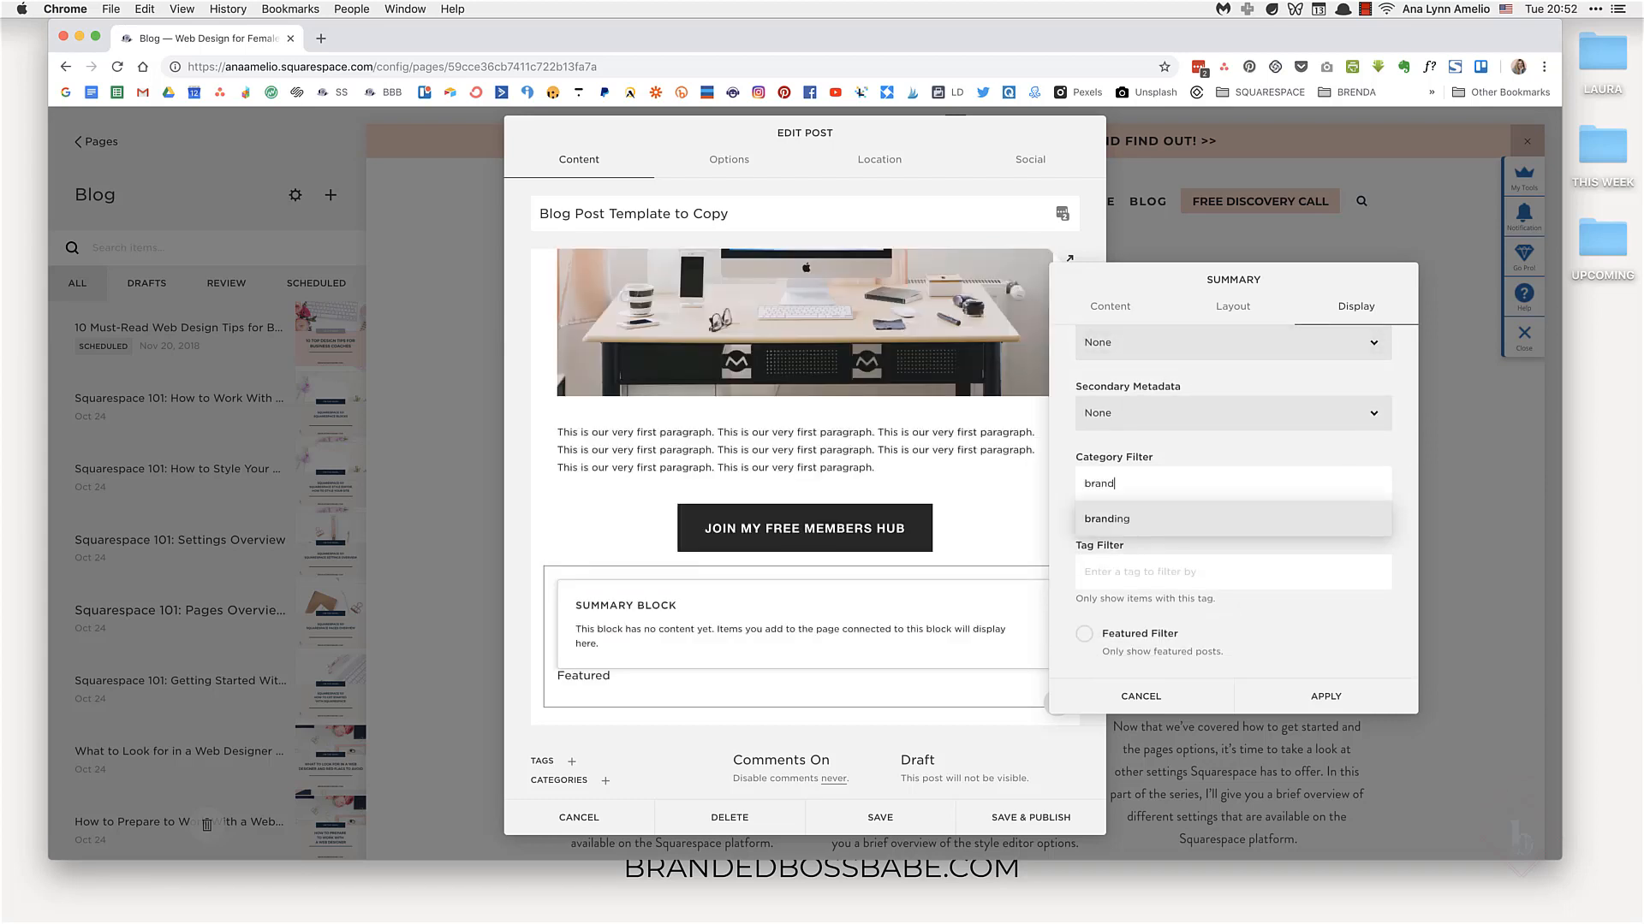
{"action": "left_click", "coordinate": [1175, 516]}
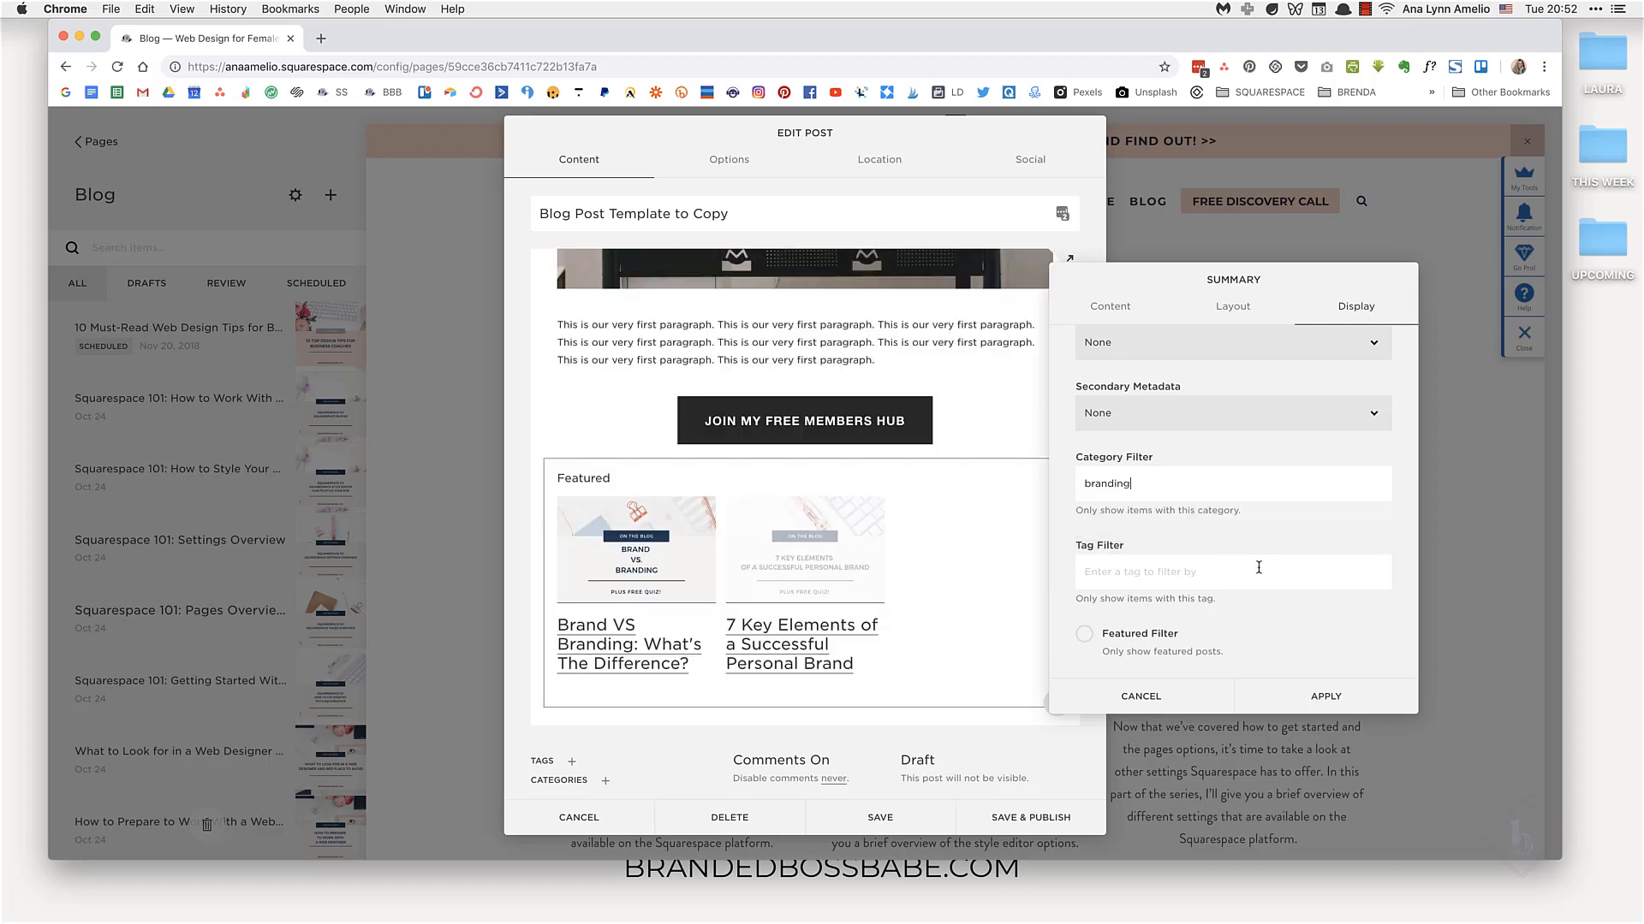
Step: Change the carousel's category filter to squarespace and apply the summary settings
{"action": "key", "text": "BackSpace"}
{"action": "key", "text": "BackSpace"}
{"action": "key", "text": "BackSpace"}
{"action": "key", "text": "BackSpace"}
{"action": "key", "text": "BackSpace"}
{"action": "key", "text": "BackSpace"}
{"action": "key", "text": "BackSpace"}
{"action": "key", "text": "BackSpace"}
{"action": "type", "text": "square"}
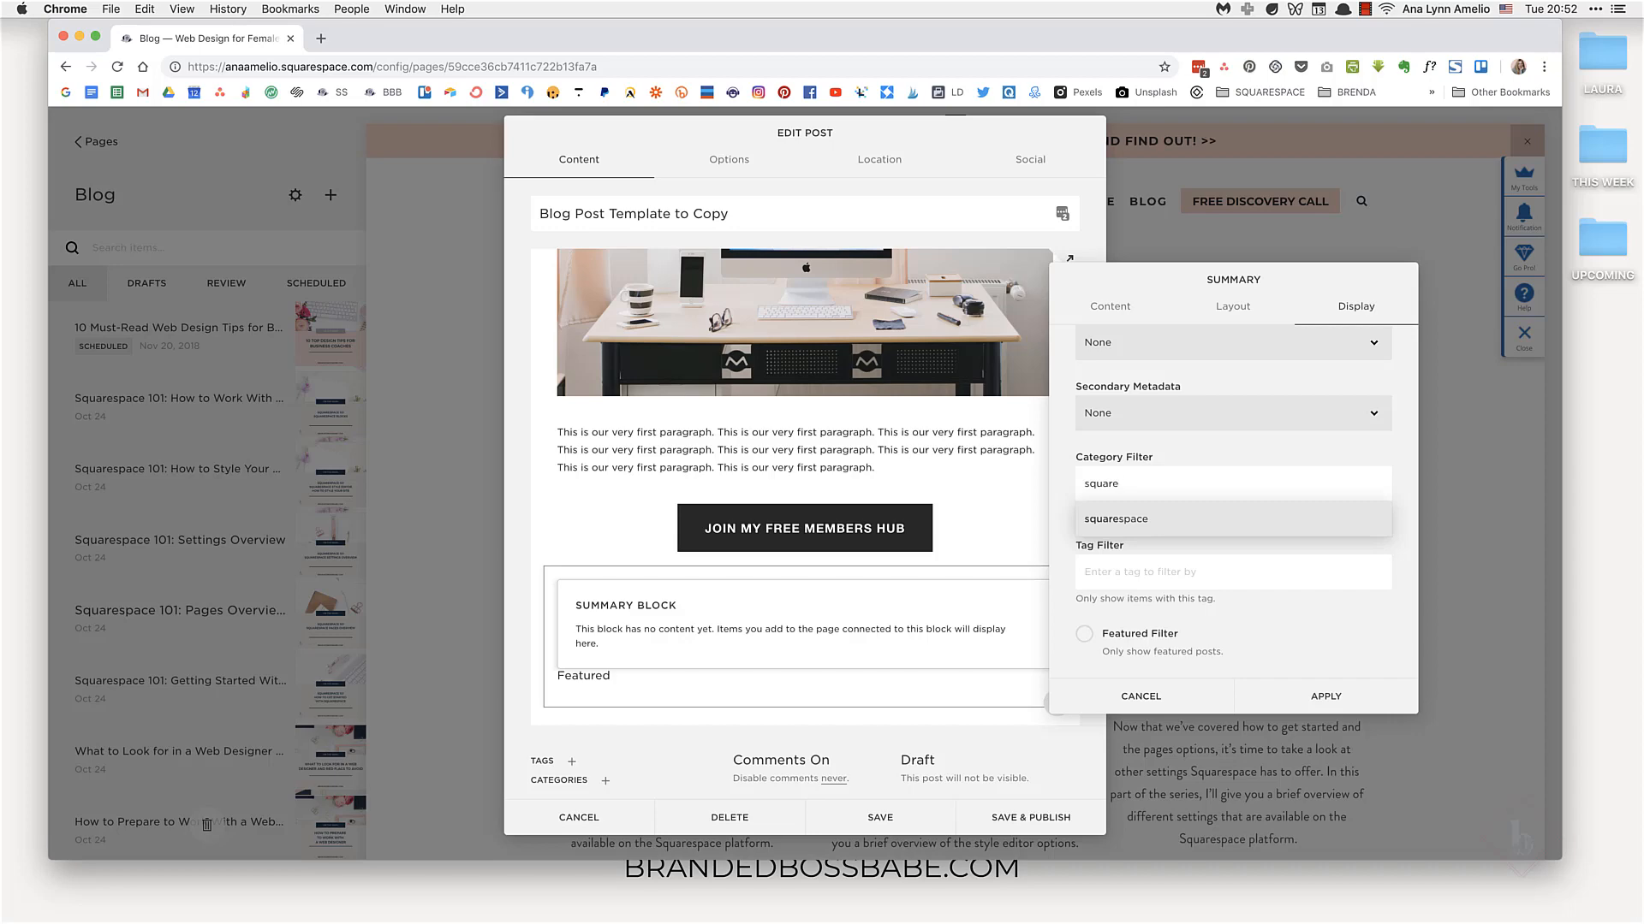
{"action": "left_click", "coordinate": [1176, 519]}
{"action": "left_click", "coordinate": [1326, 696]}
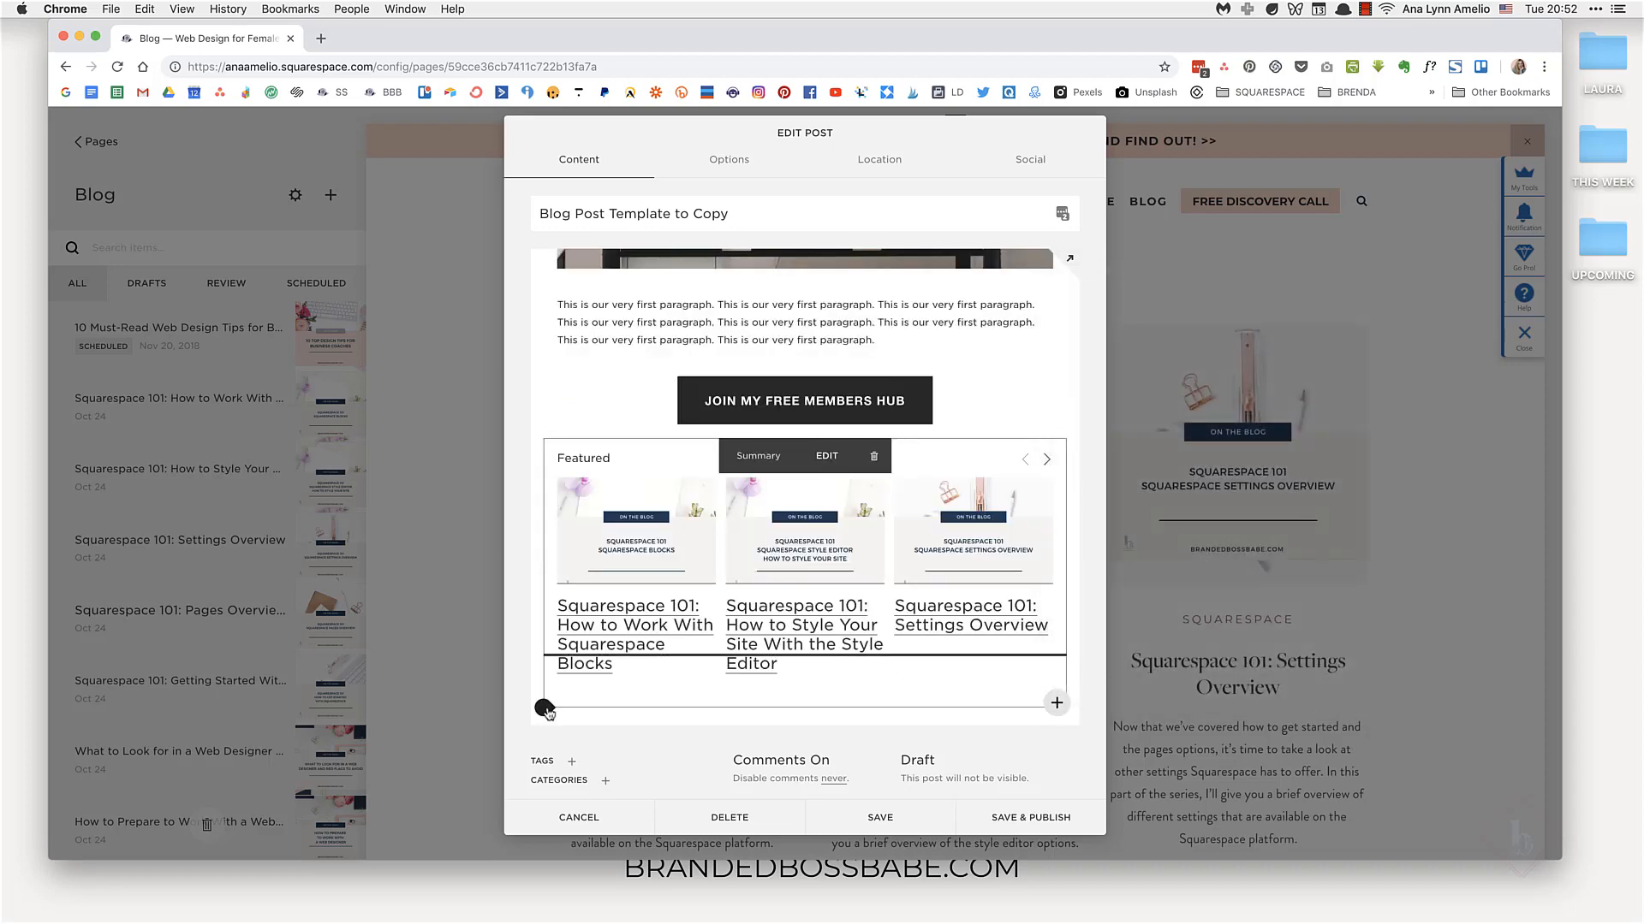
Step: Add a text block below the carousel reading "Did you like this post? I'd love it if you shared it everywhere!"
{"action": "left_click", "coordinate": [545, 708]}
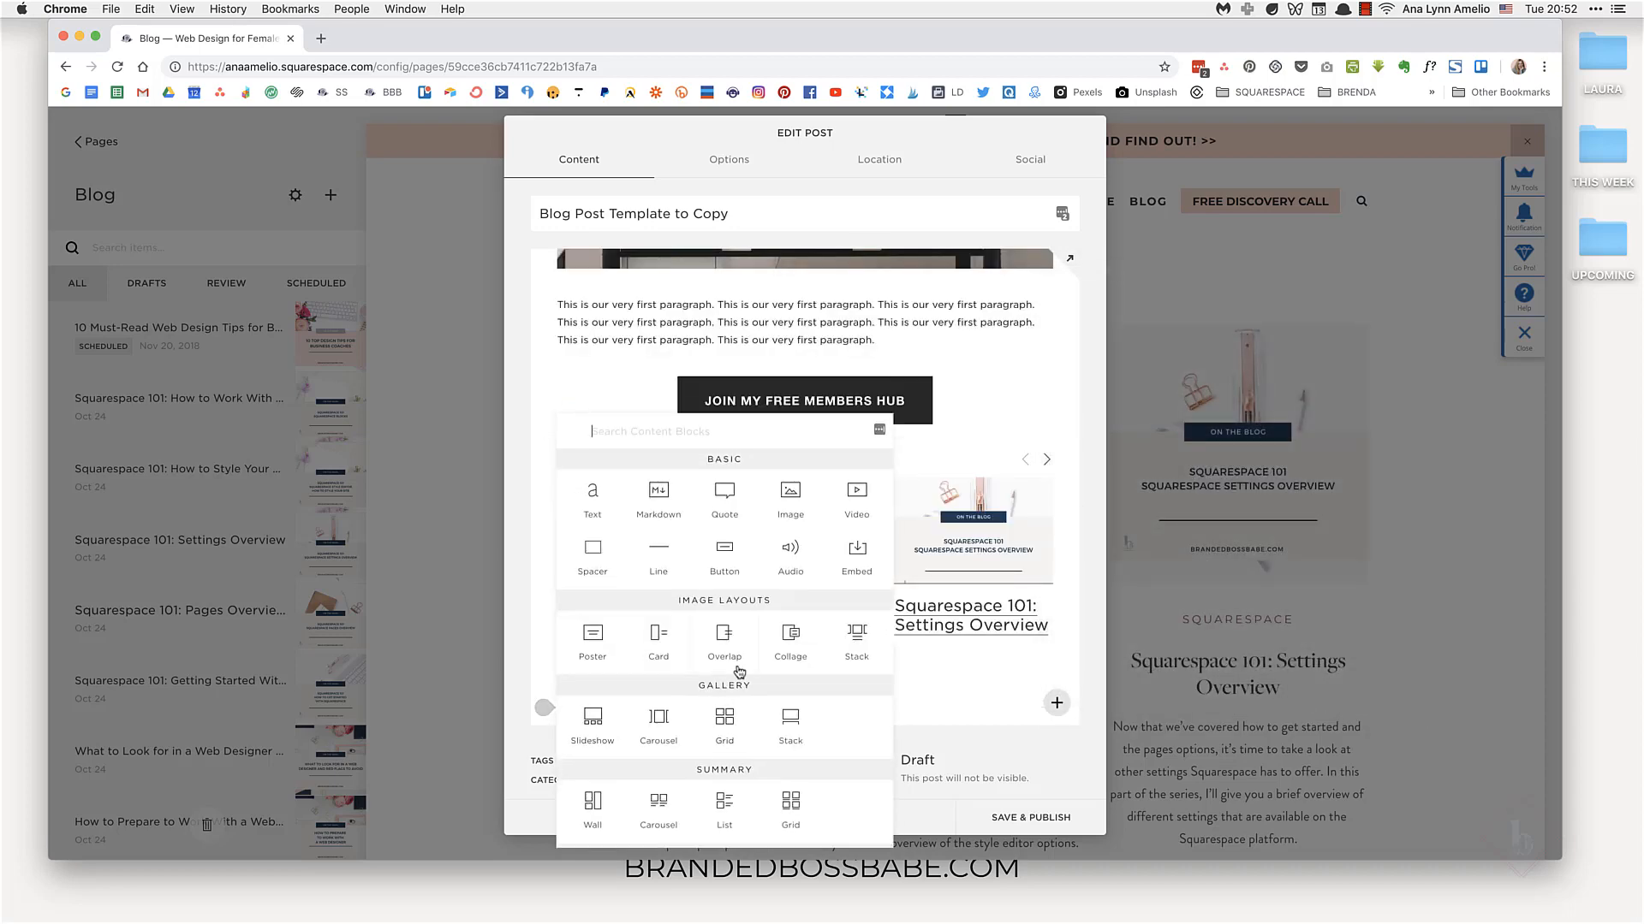
{"action": "left_click", "coordinate": [592, 494]}
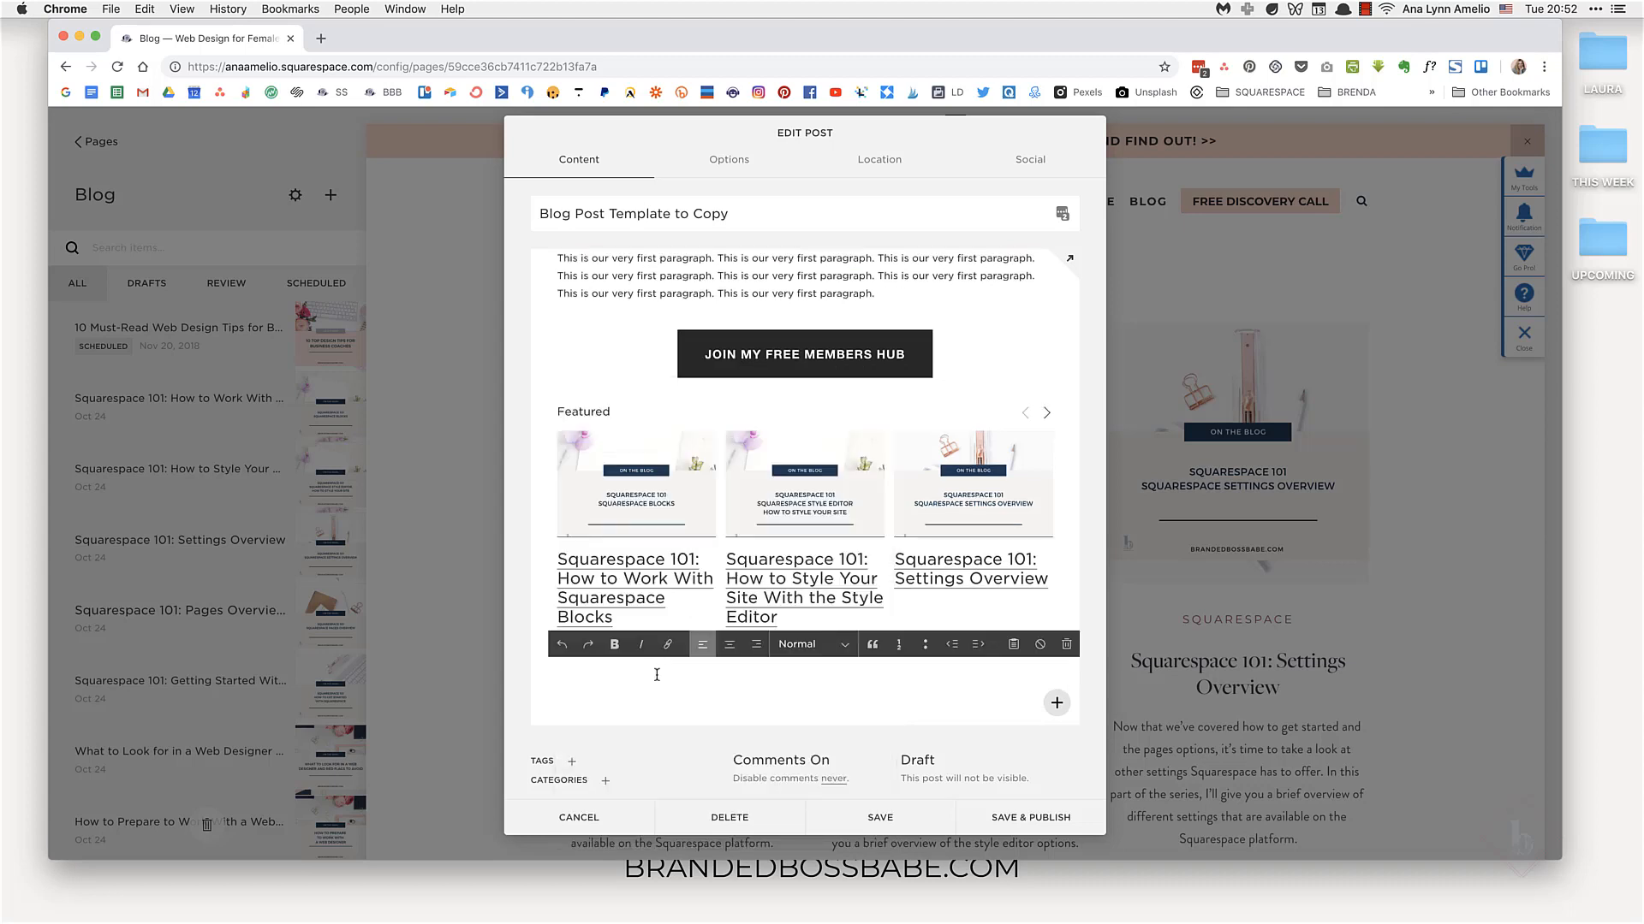
{"action": "type", "text": "Did you like this post? I'd love it if you shared i"}
{"action": "type", "text": "t everywhere!"}
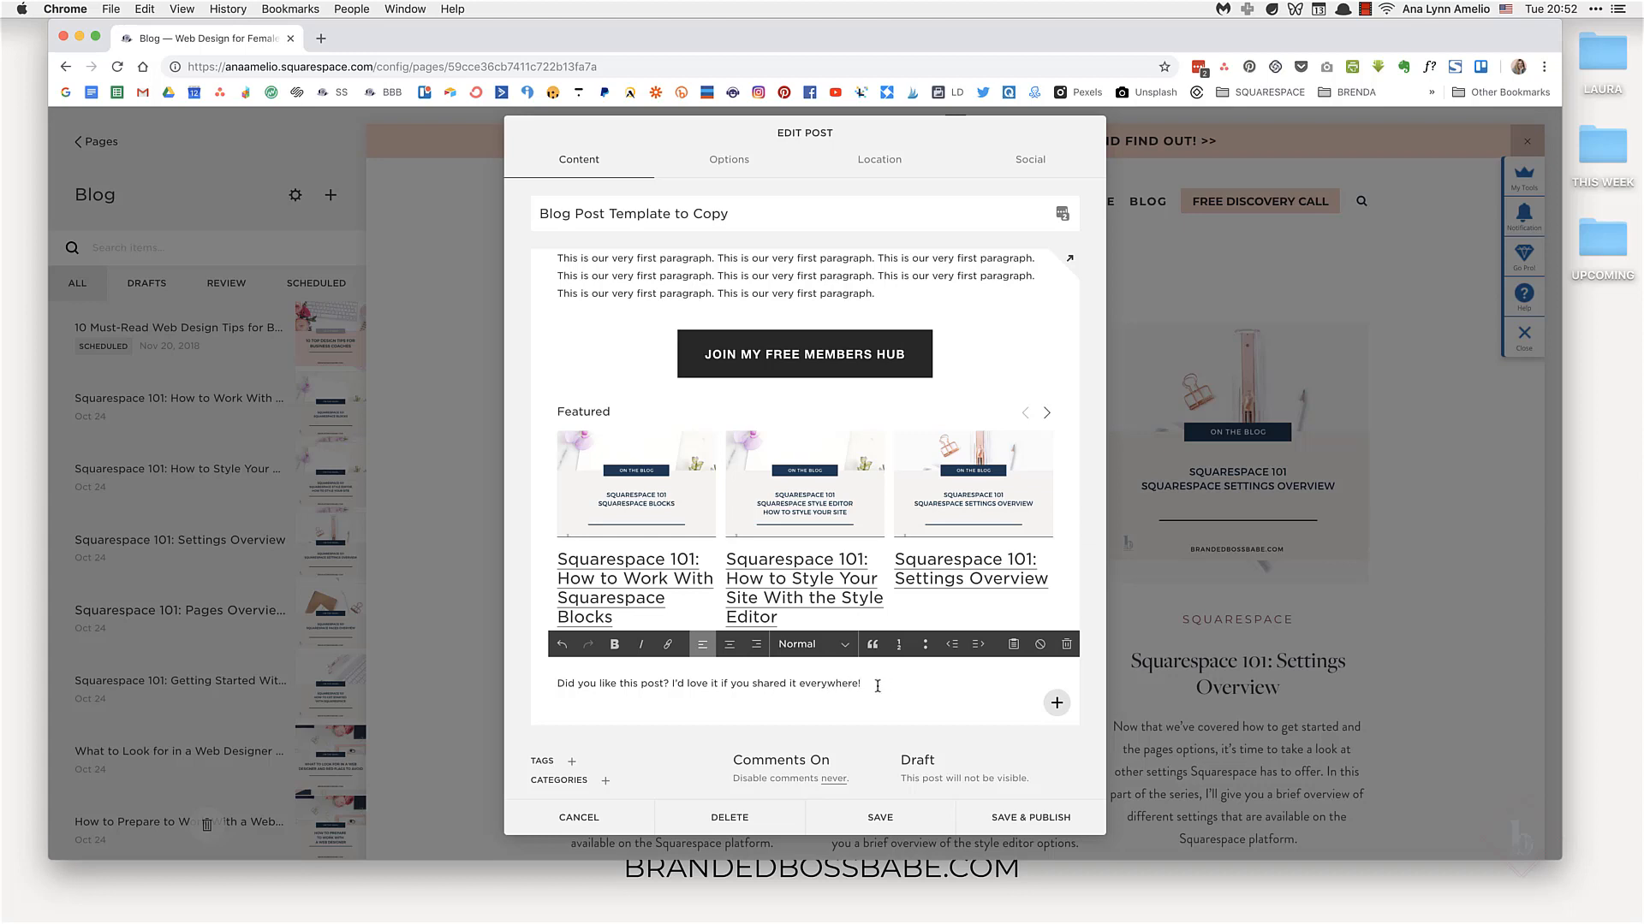
Step: Center the closing sentence and format it as Heading 3
{"action": "left_click_drag", "start_coordinate": [861, 685], "coordinate": [556, 685]}
{"action": "left_click", "coordinate": [730, 644]}
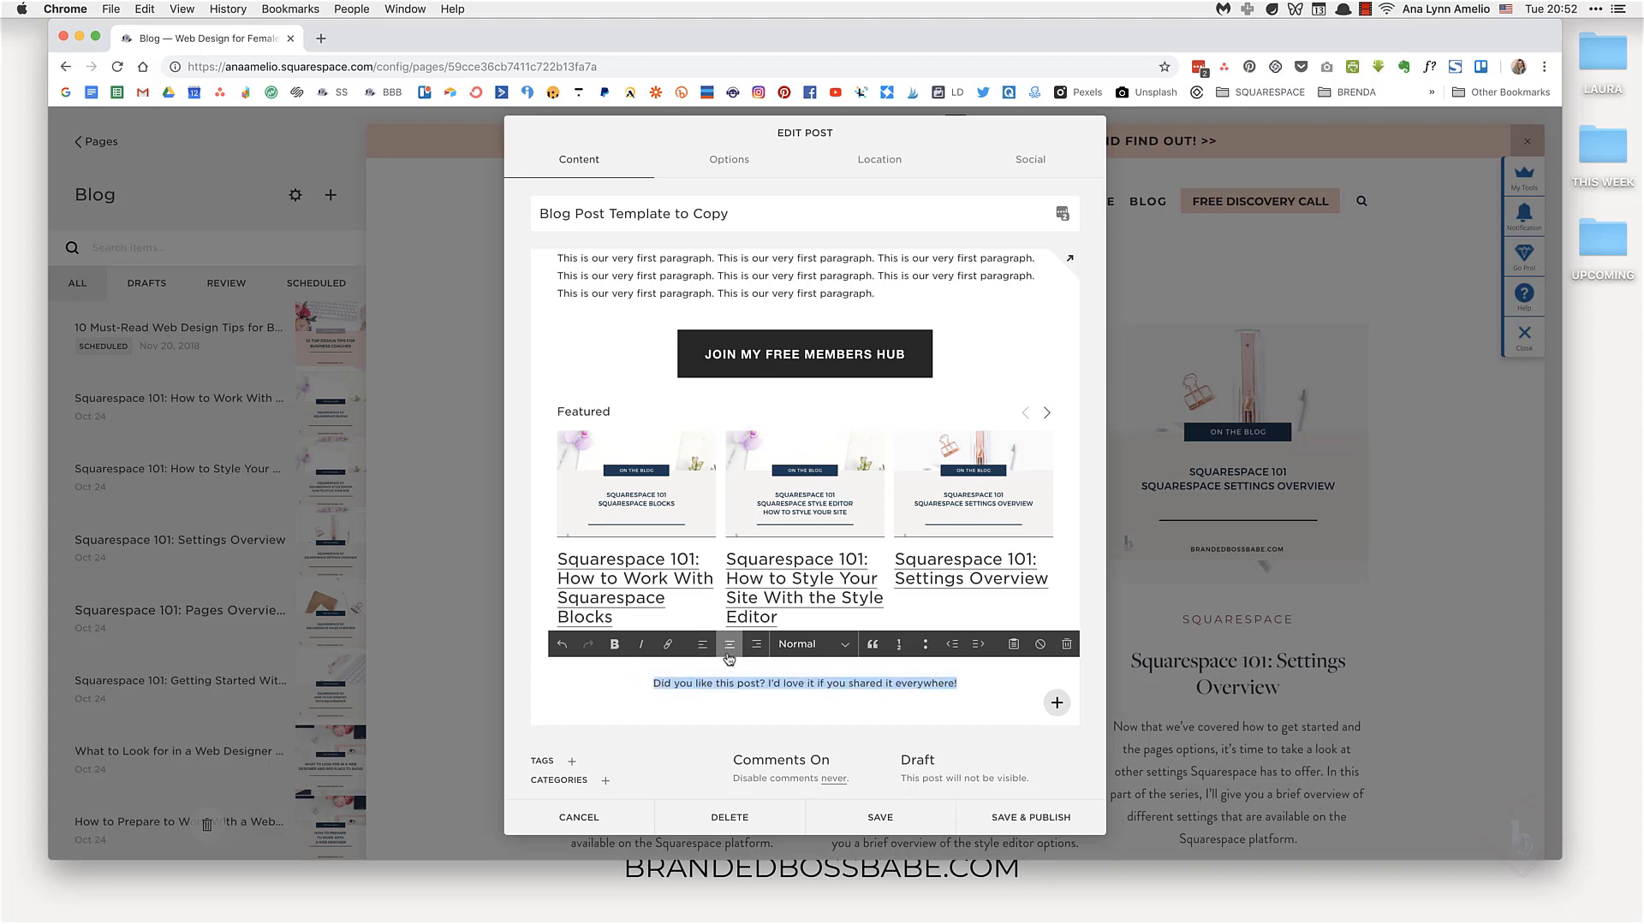
{"action": "left_click", "coordinate": [802, 645]}
{"action": "left_click", "coordinate": [805, 684]}
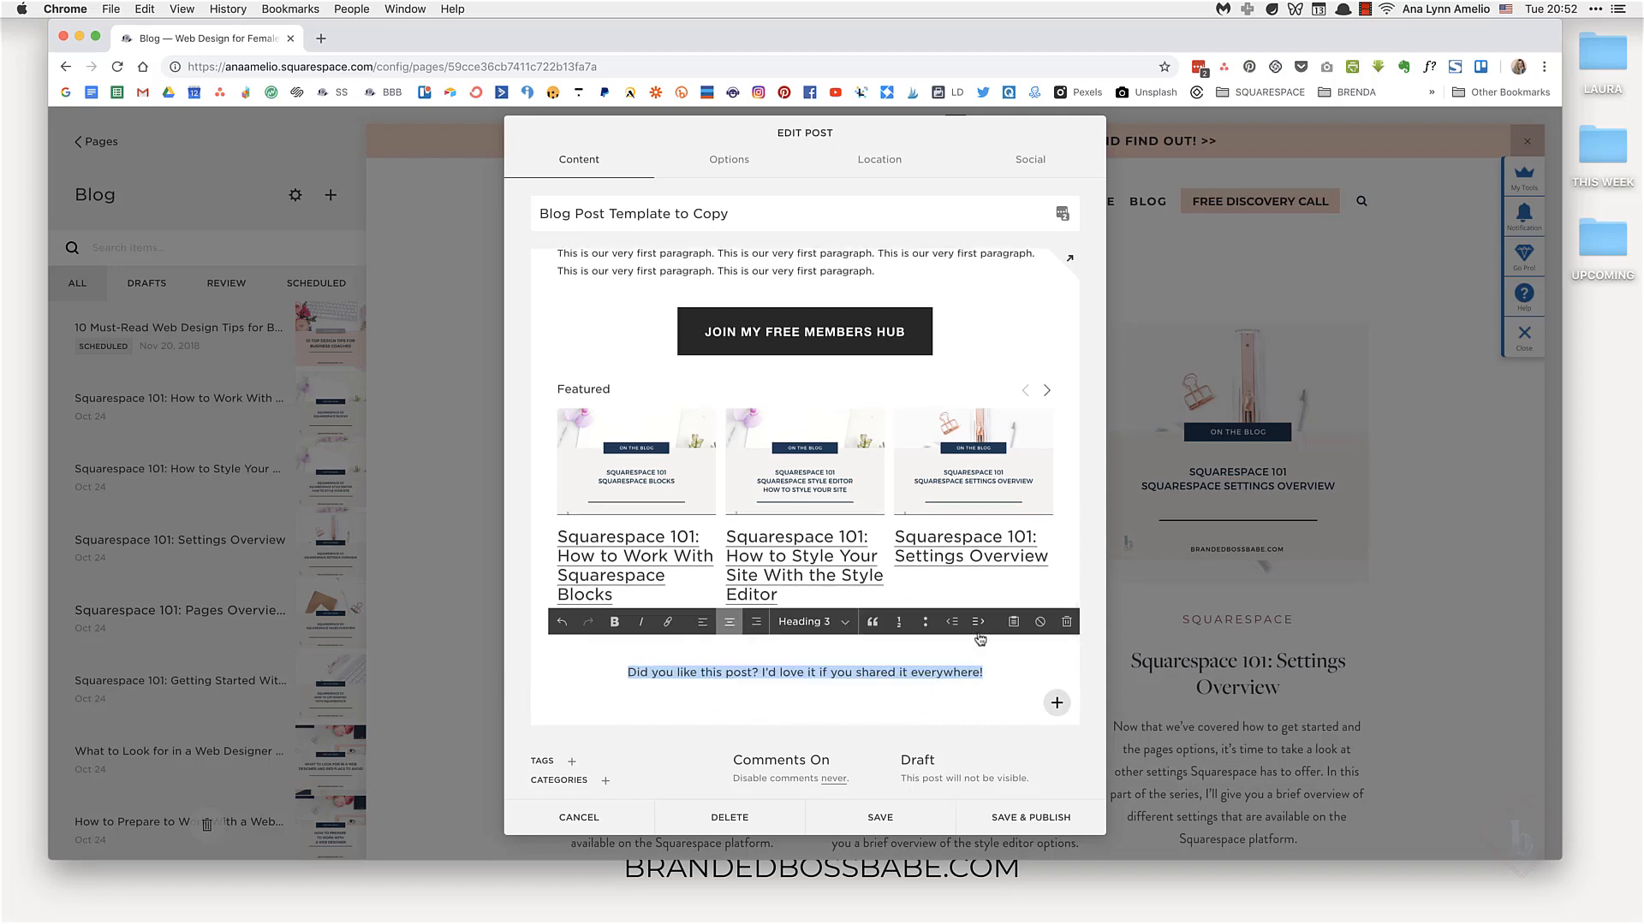
Step: Remove the blank line after the first placeholder paragraph
{"action": "scroll", "coordinate": [859, 535], "scroll_direction": "up", "scroll_amount": 5}
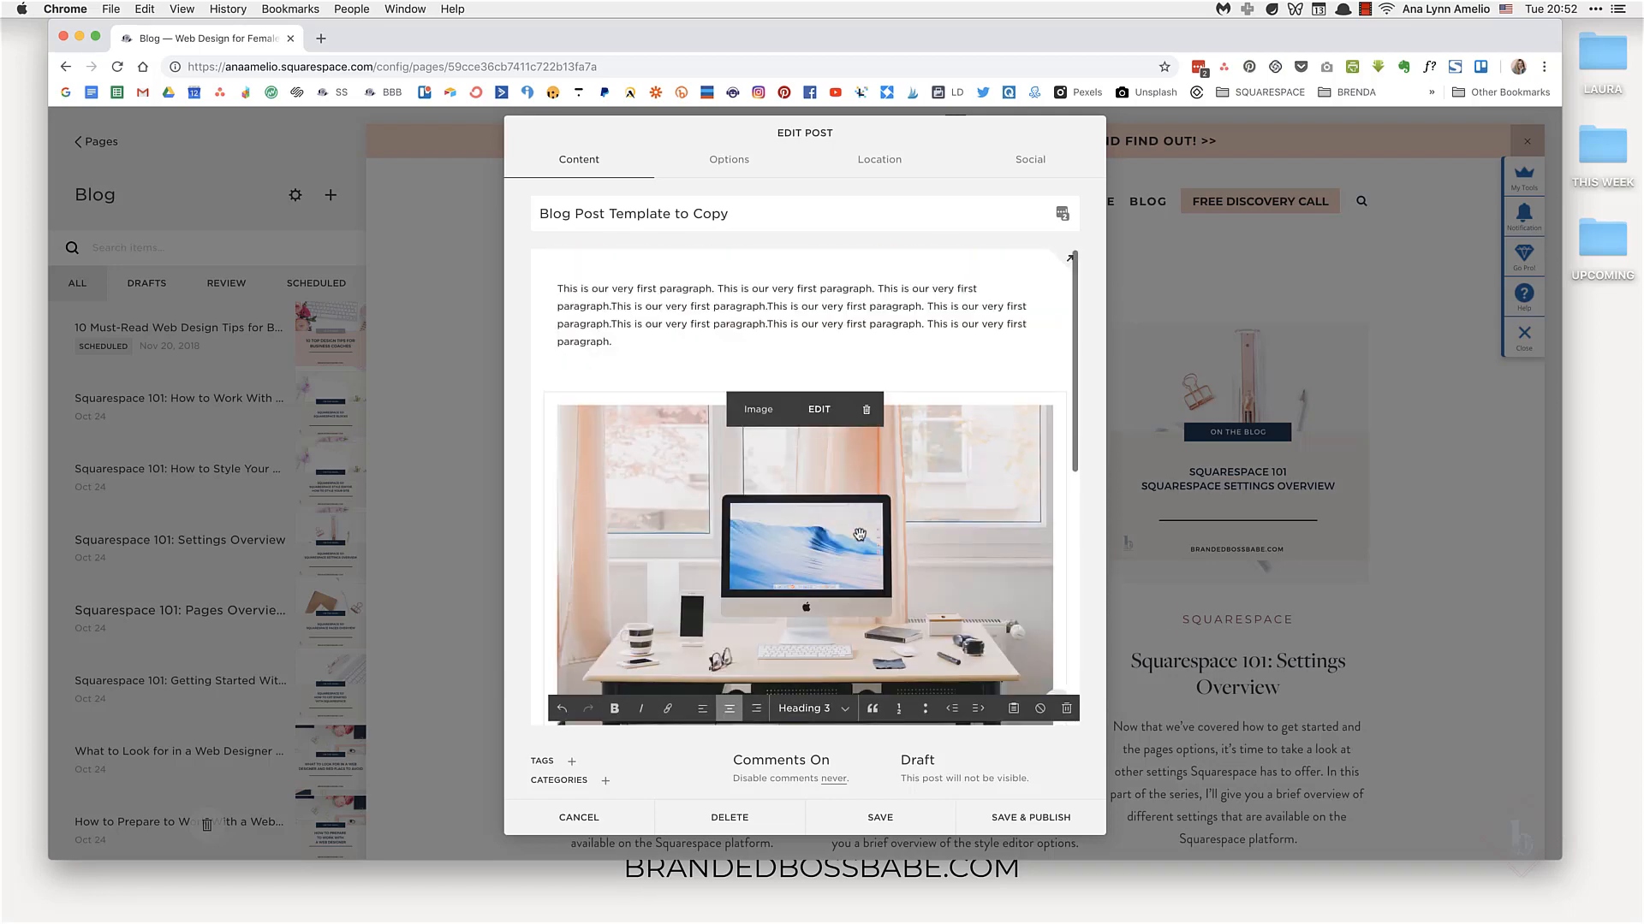
{"action": "left_click", "coordinate": [564, 369]}
{"action": "key", "text": "BackSpace"}
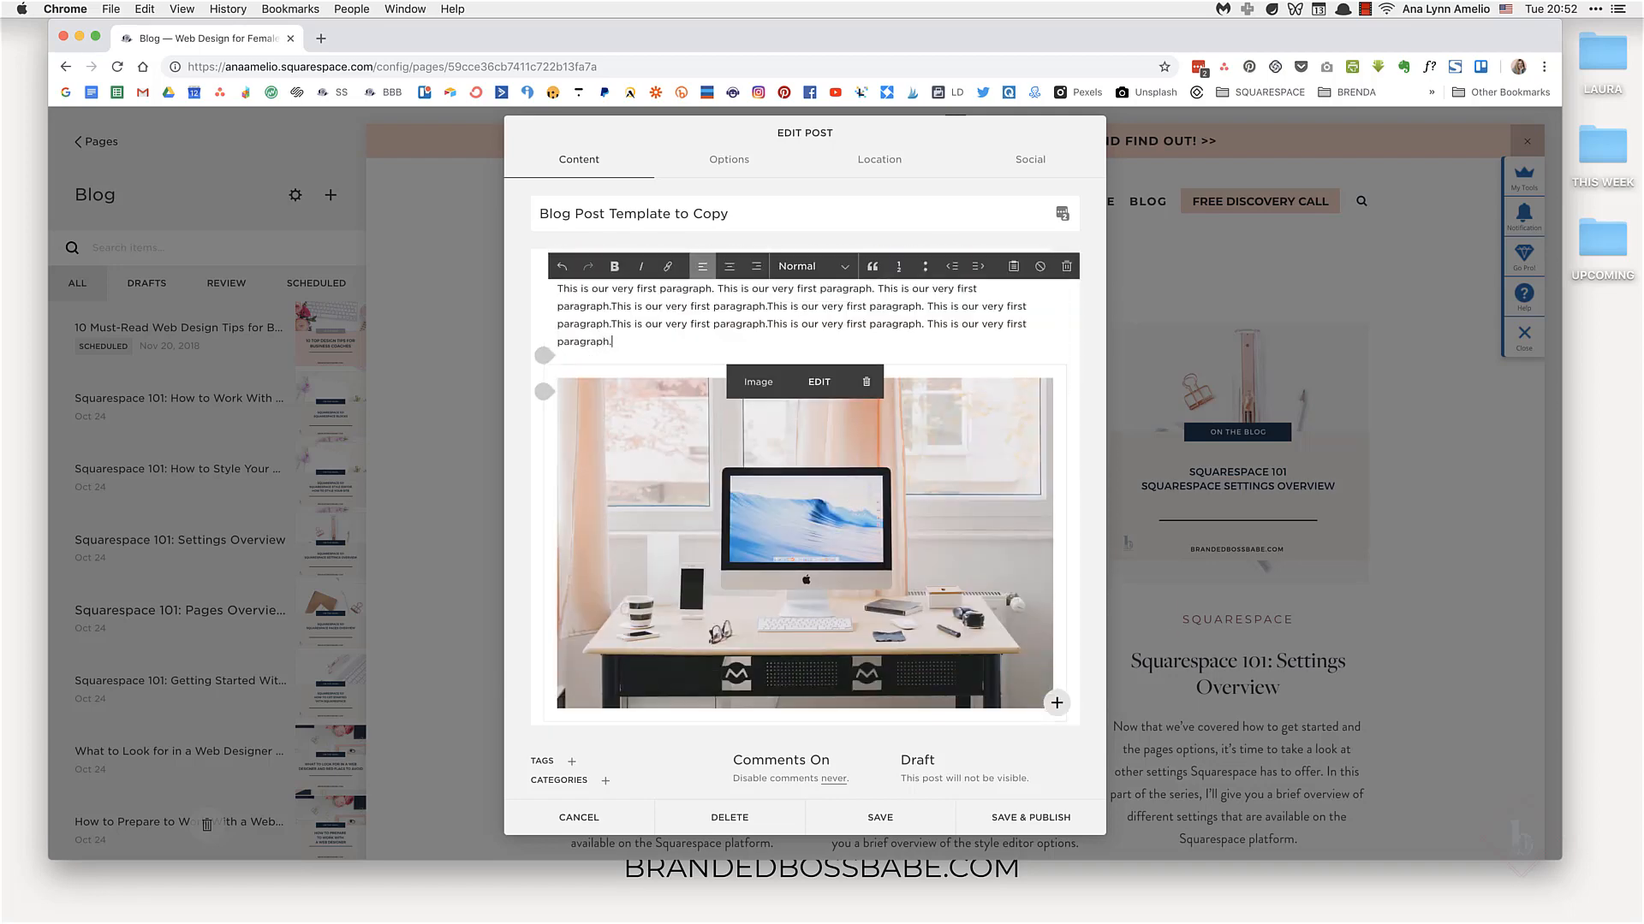
Step: Insert a Code block between the carousel and the closing sentence
{"action": "scroll", "coordinate": [722, 535], "scroll_direction": "down", "scroll_amount": 10}
{"action": "scroll", "coordinate": [722, 535], "scroll_direction": "up", "scroll_amount": 5}
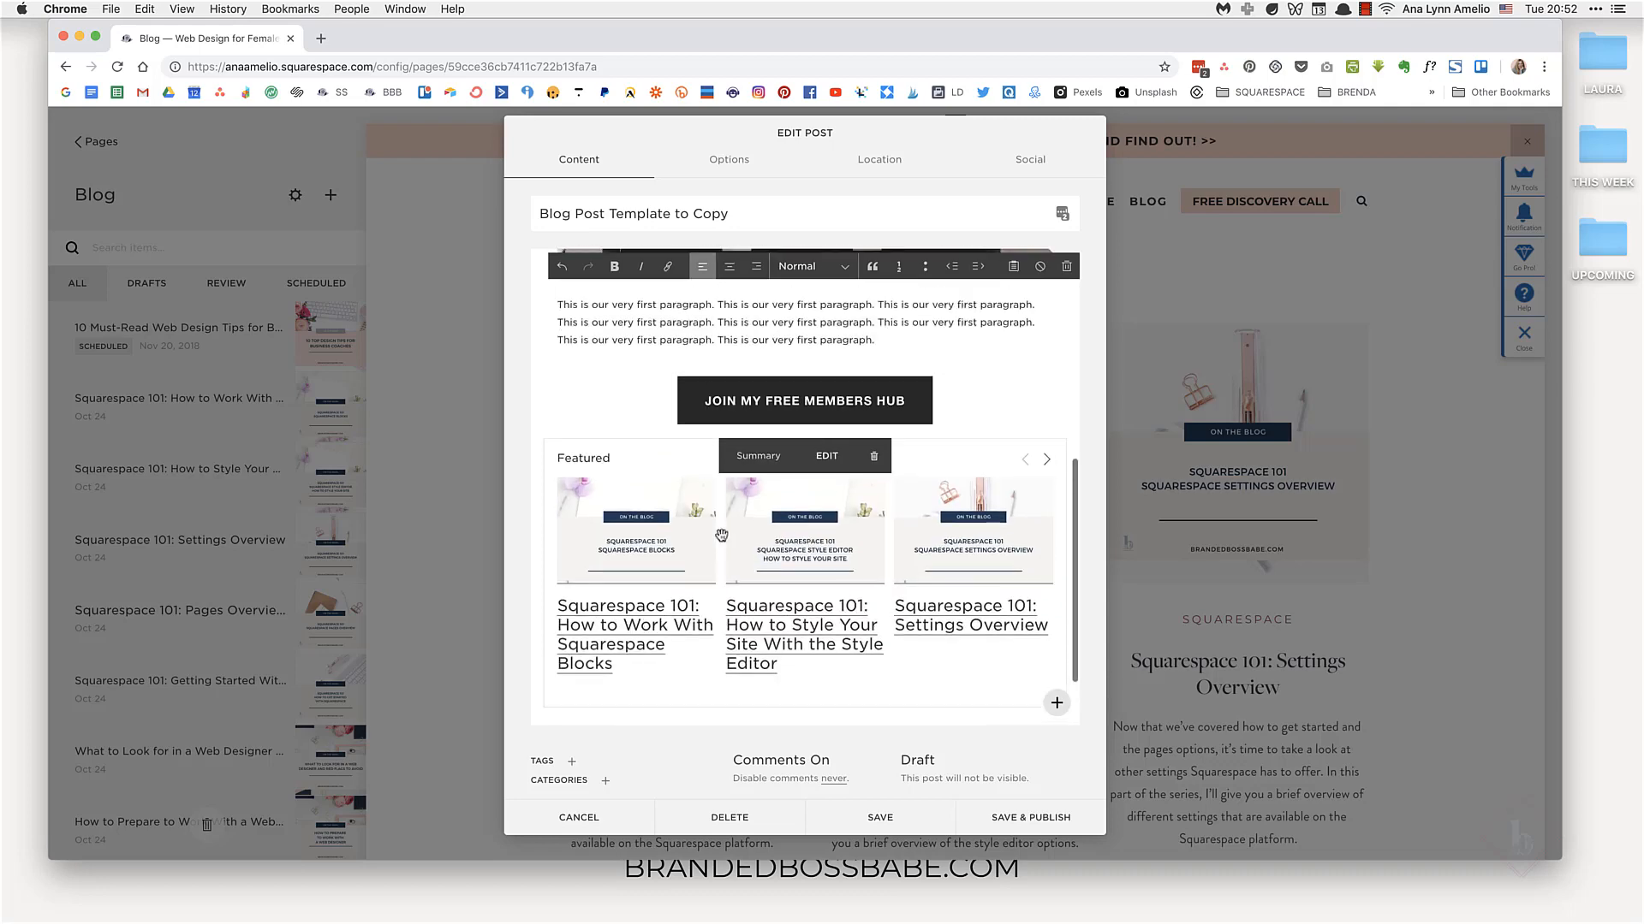
{"action": "scroll", "coordinate": [721, 535], "scroll_direction": "down", "scroll_amount": 4}
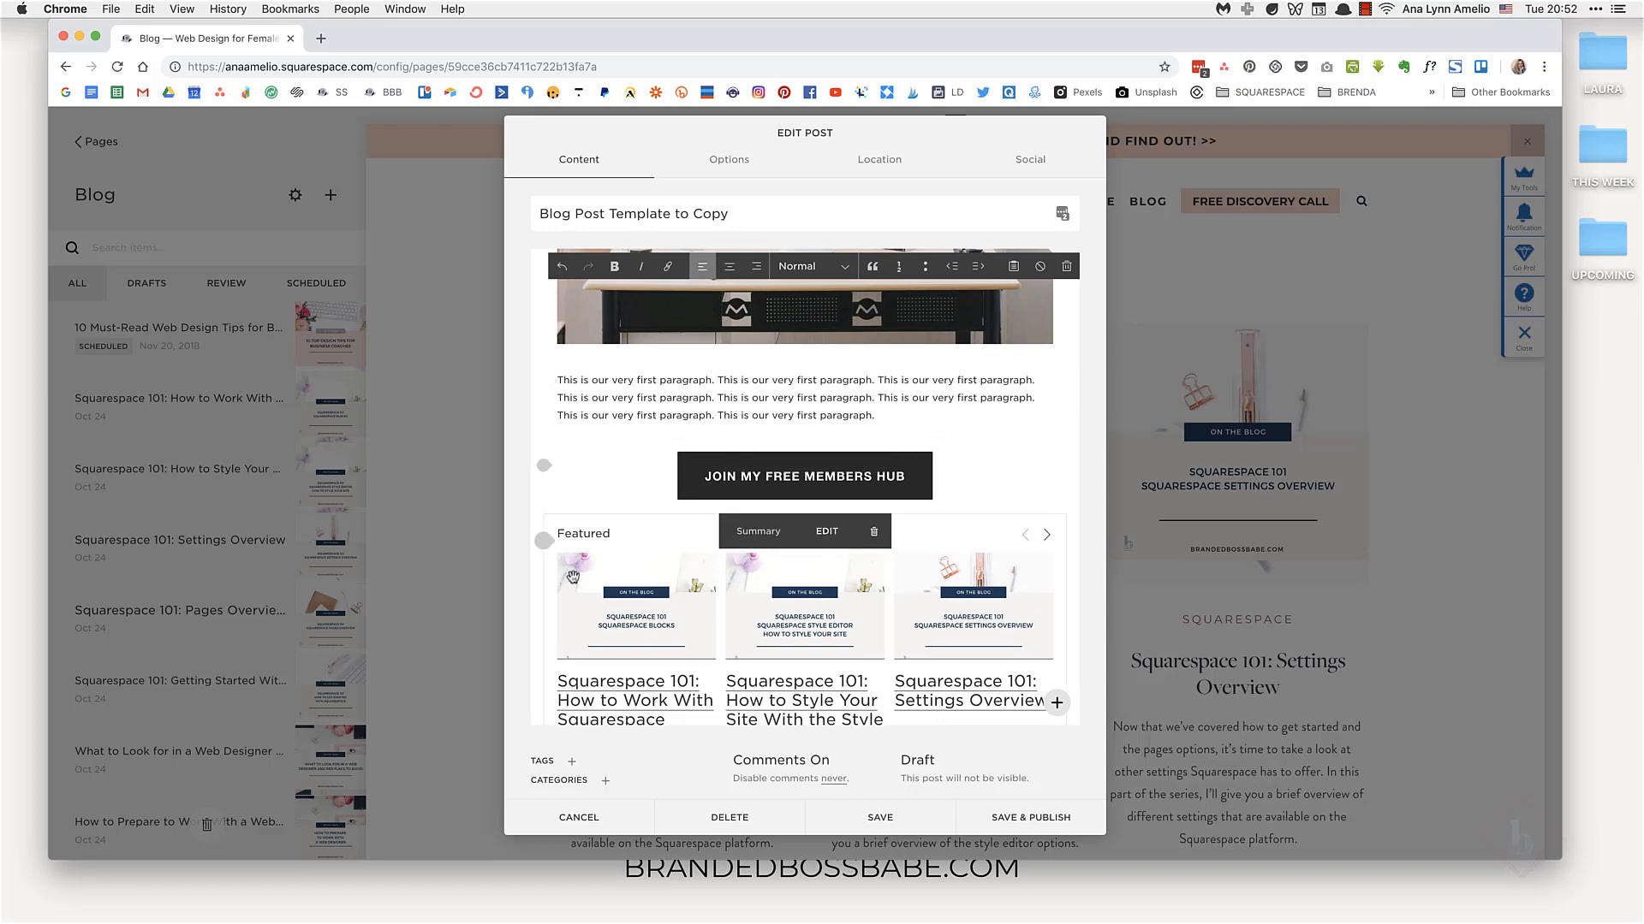
{"action": "scroll", "coordinate": [548, 539], "scroll_direction": "down", "scroll_amount": 4}
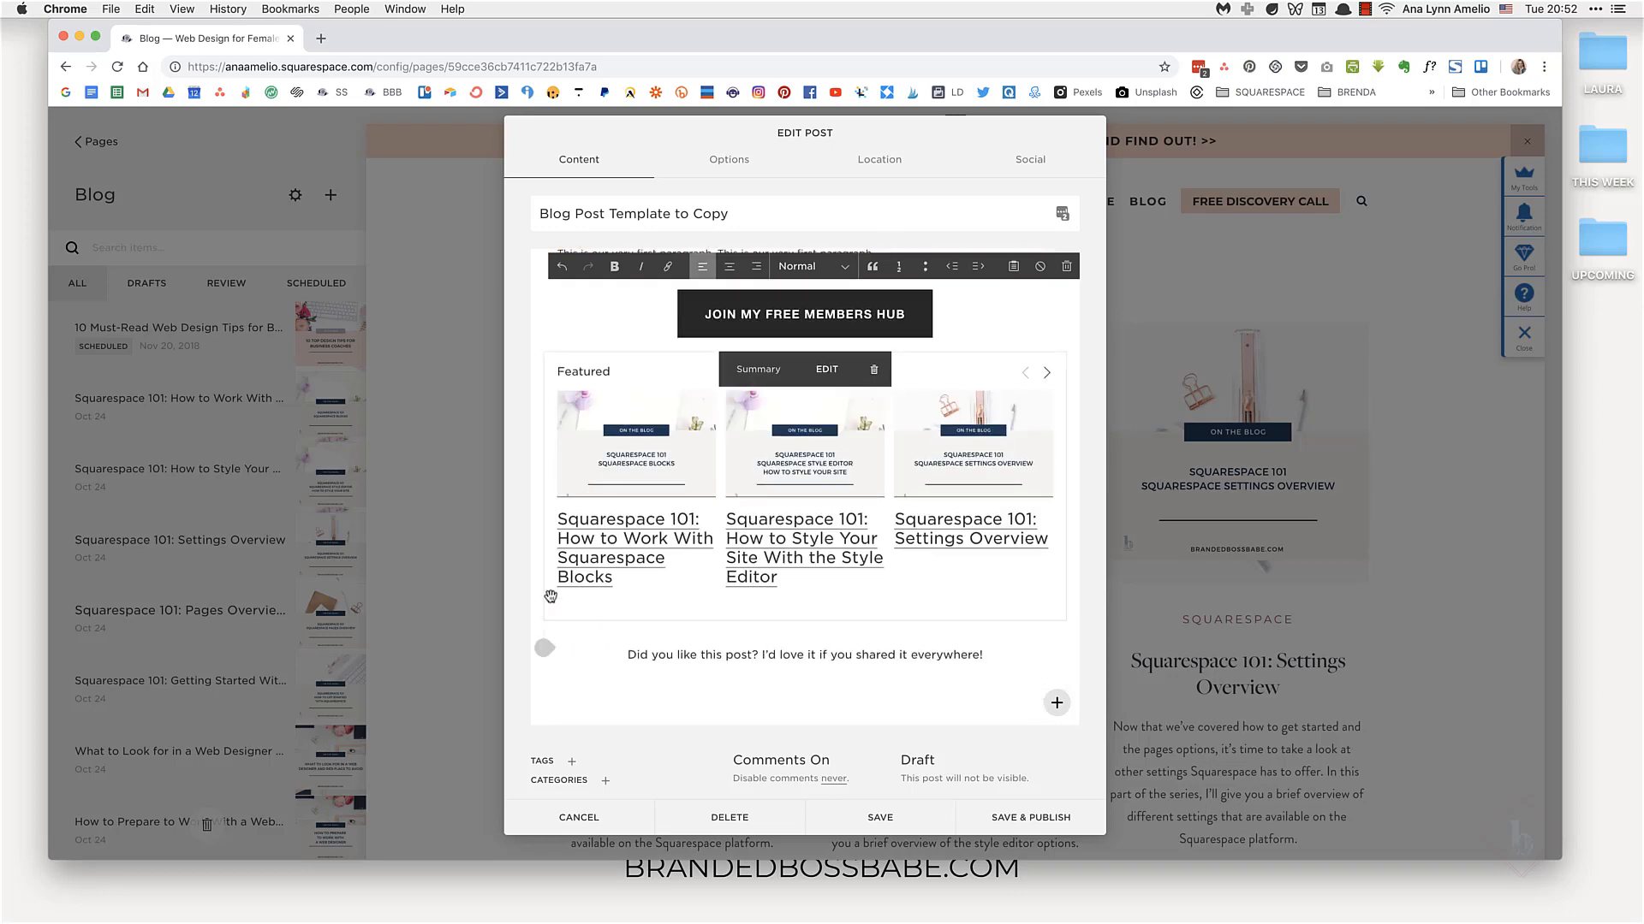
{"action": "left_click", "coordinate": [545, 649]}
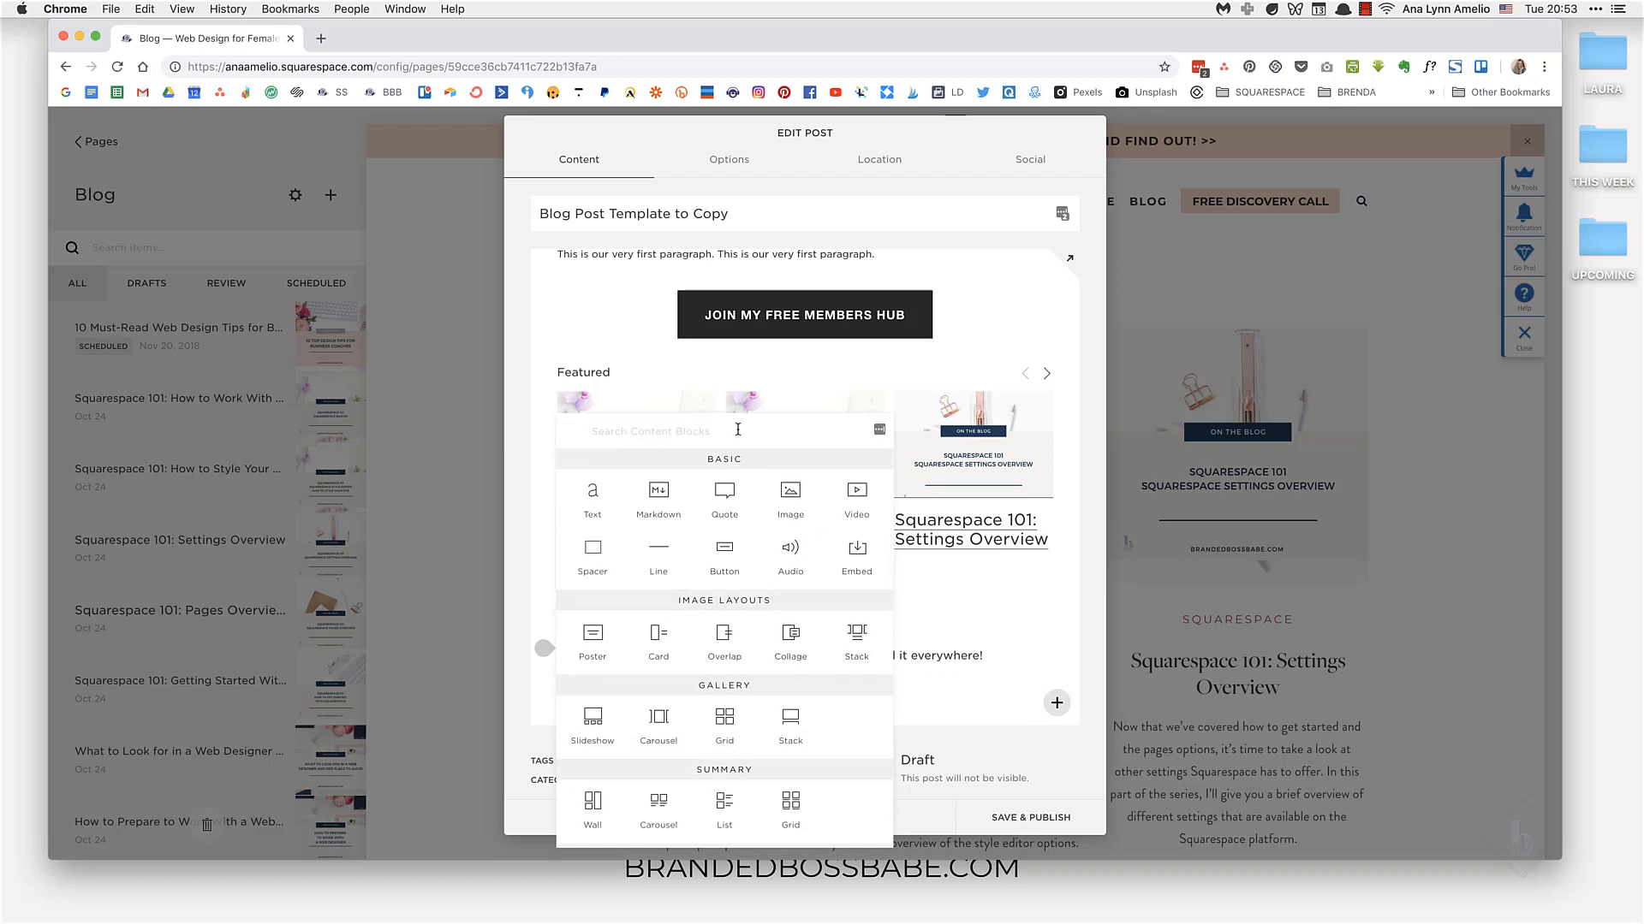
{"action": "type", "text": "code"}
{"action": "left_click", "coordinate": [725, 474]}
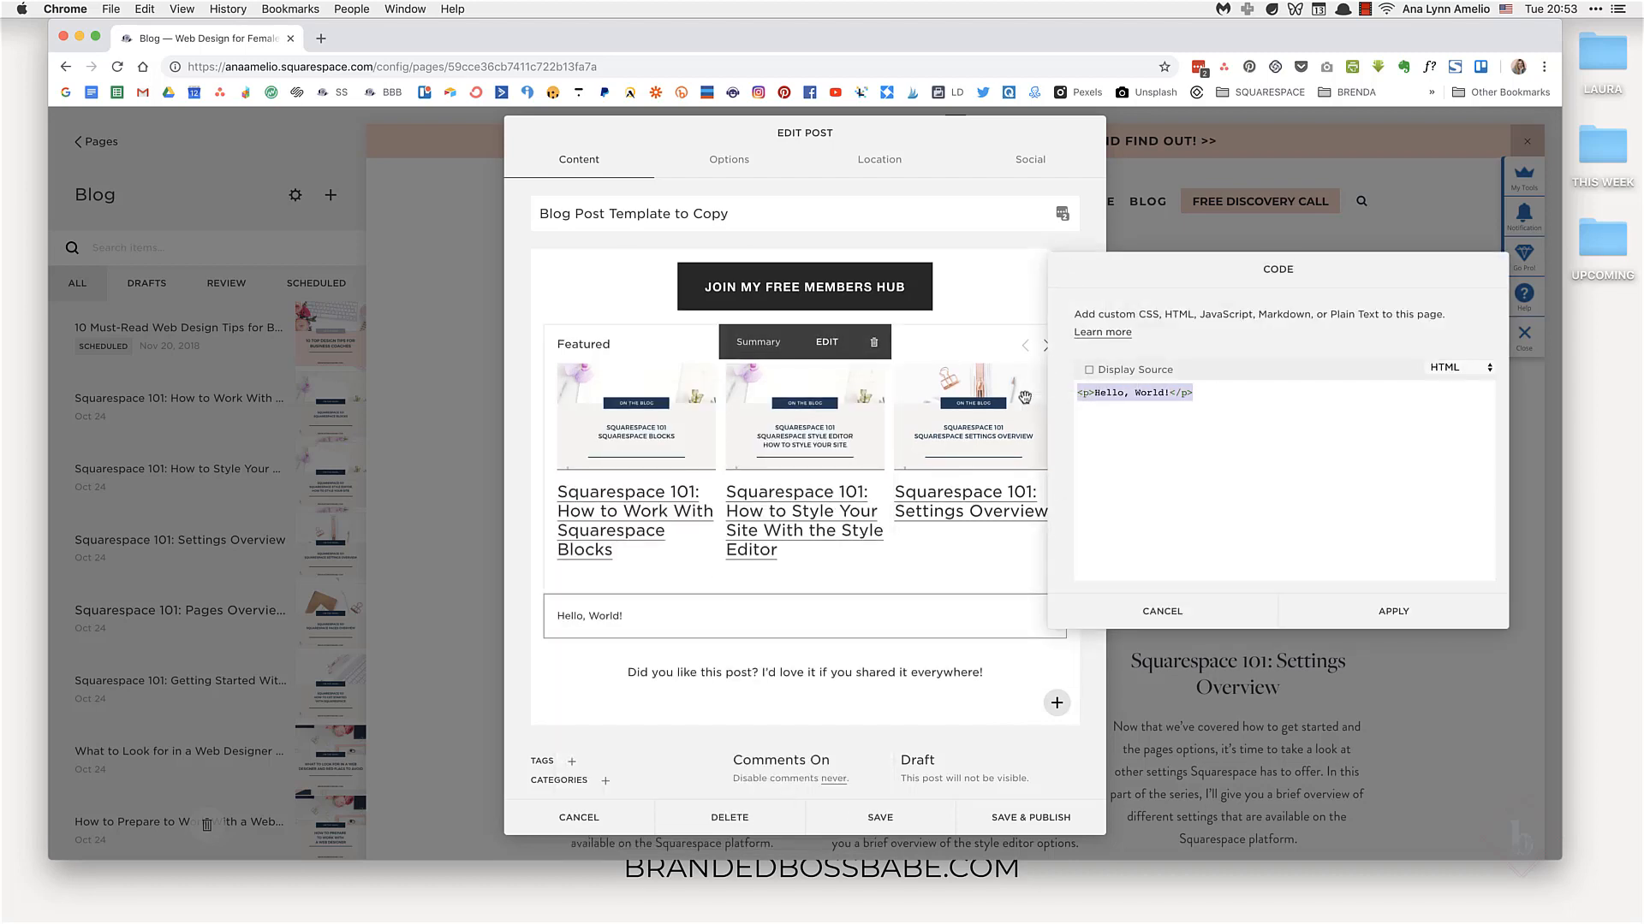
Step: Write a hidden div with style="display:none" containing an img tag with src "google.com" in the code block
{"action": "type", "text": "<div"}
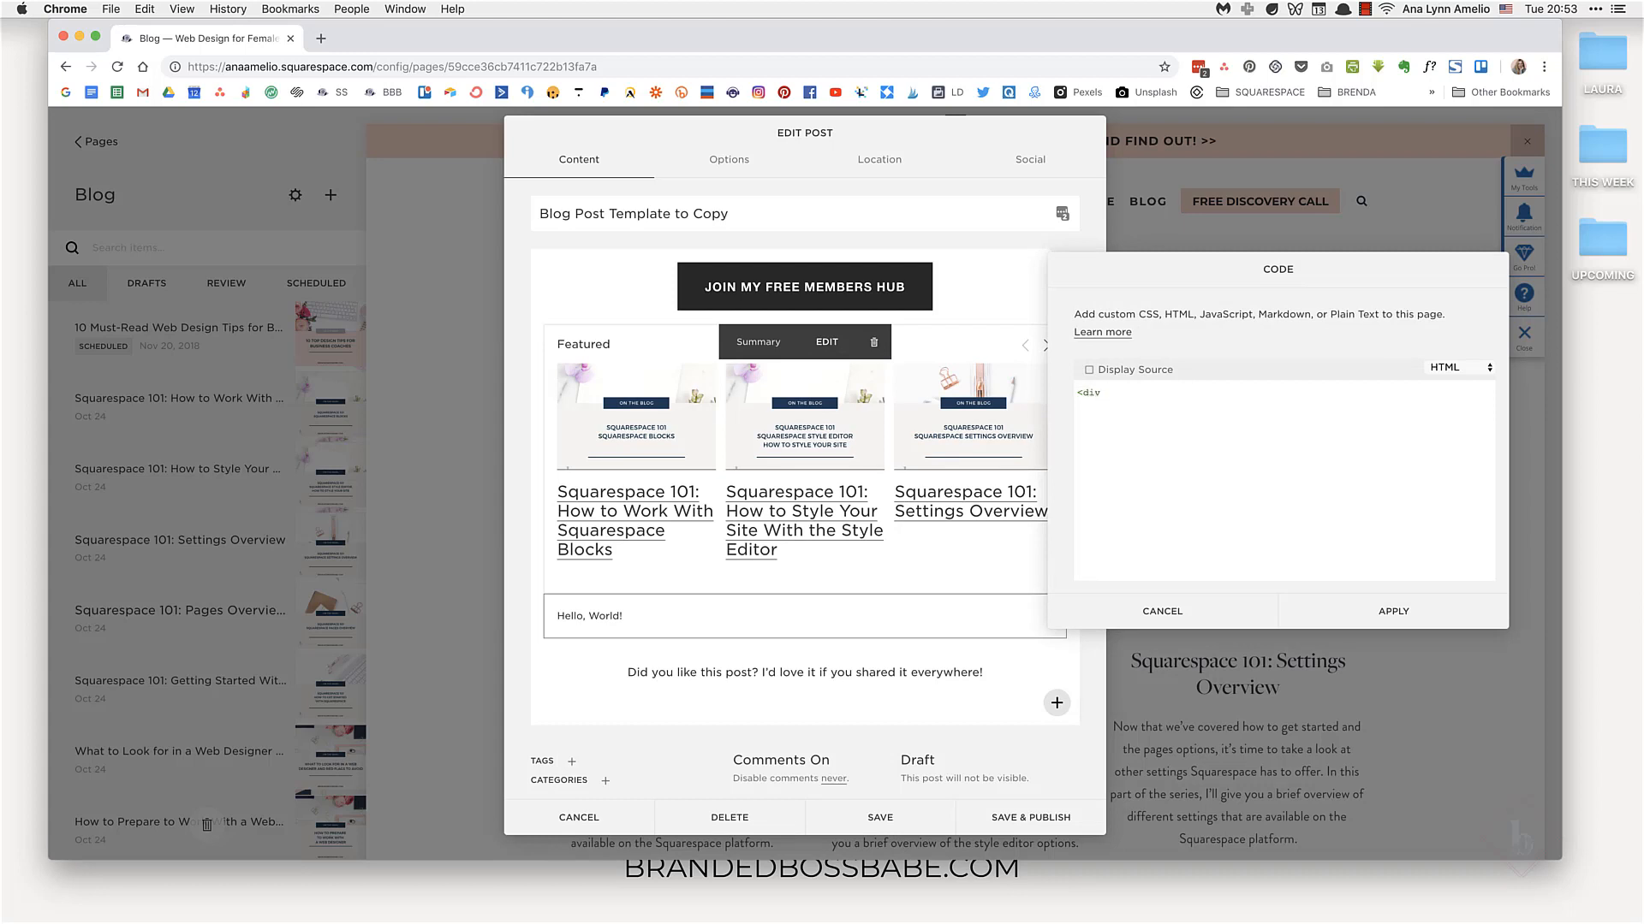
{"action": "type", "text": " style=\"display:none\">"}
{"action": "key", "text": "Return"}
{"action": "type", "text": "<img src=\"google.com\" />"}
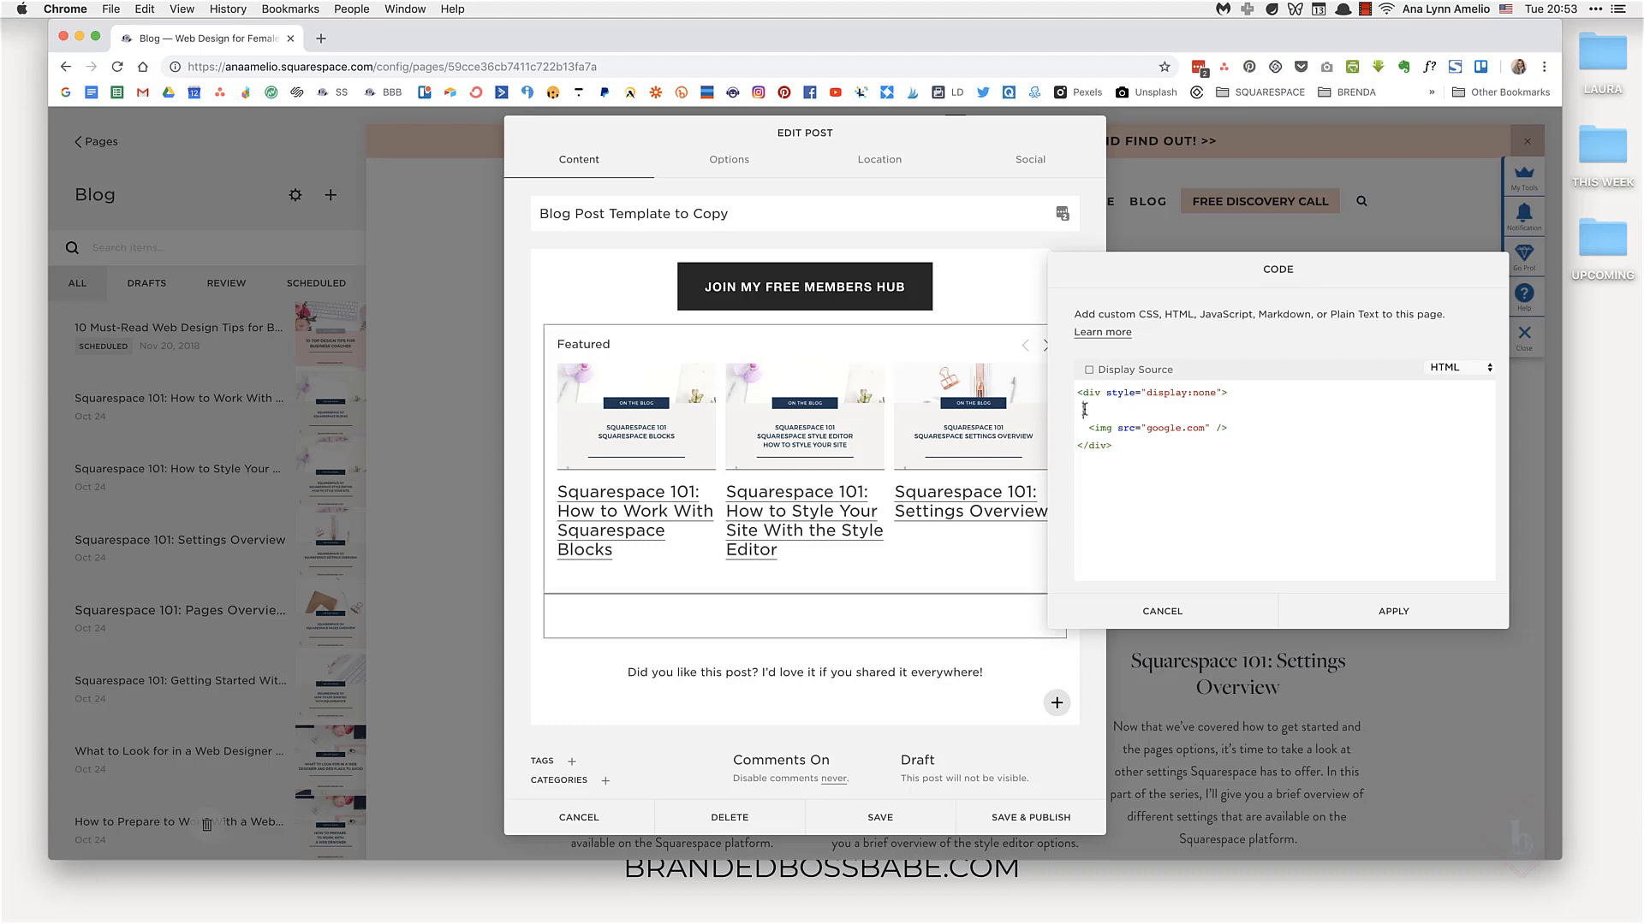
{"action": "key", "text": "BackSpace"}
Step: Paste the hidden div snippet twice more below itself and apply the code block
{"action": "key", "text": "ctrl+a"}
{"action": "key", "text": "super+c"}
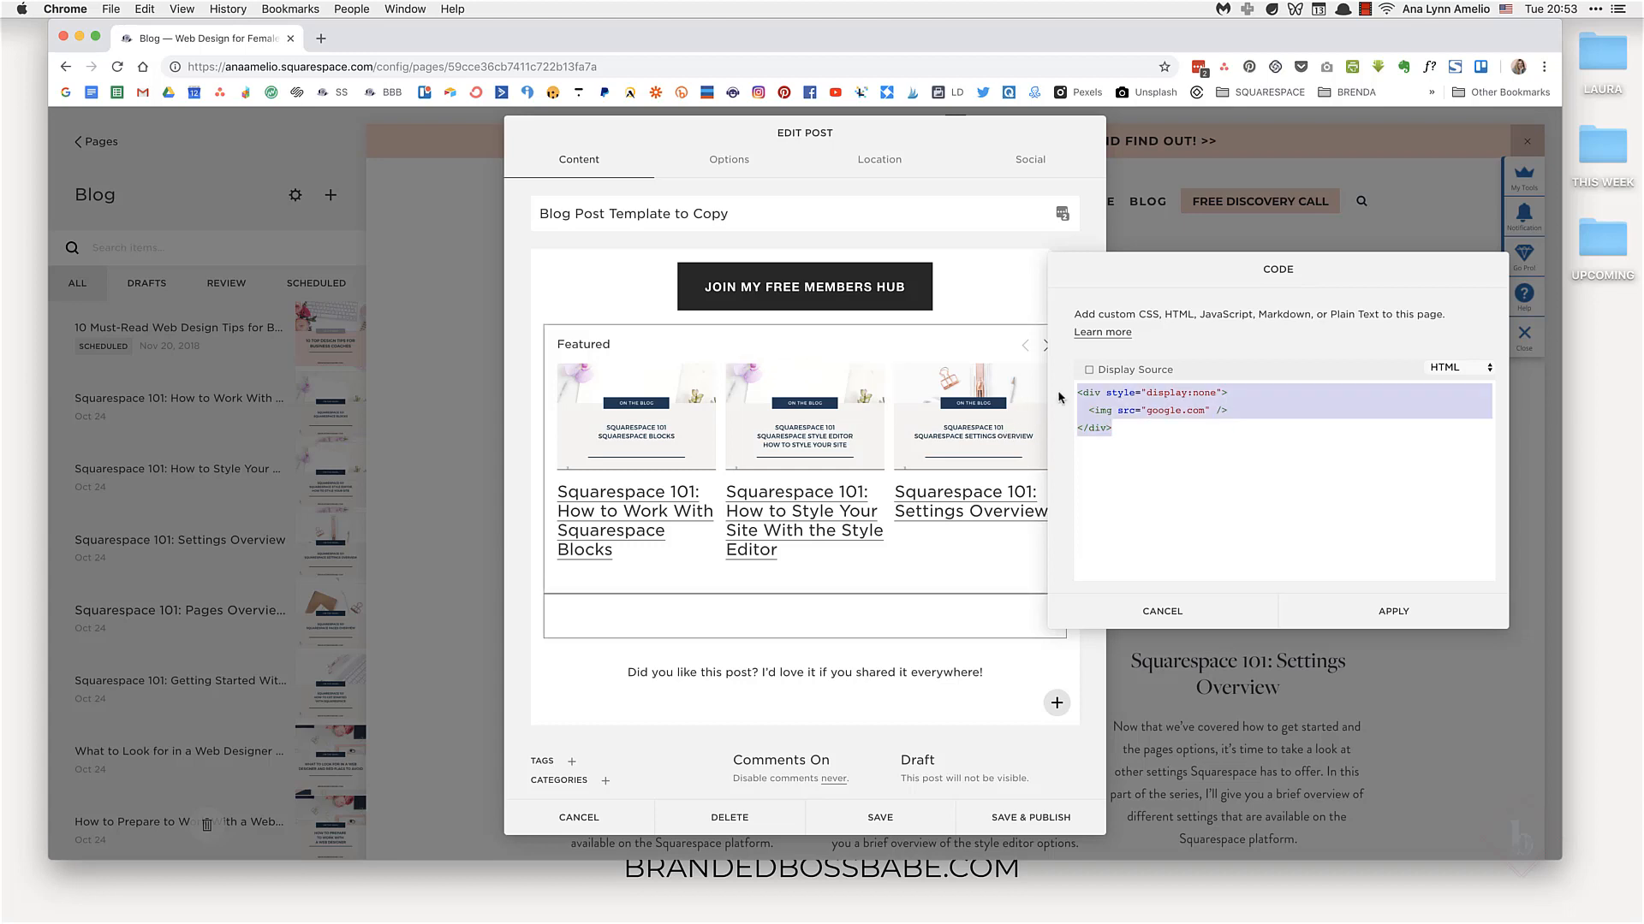
{"action": "left_click", "coordinate": [1126, 429]}
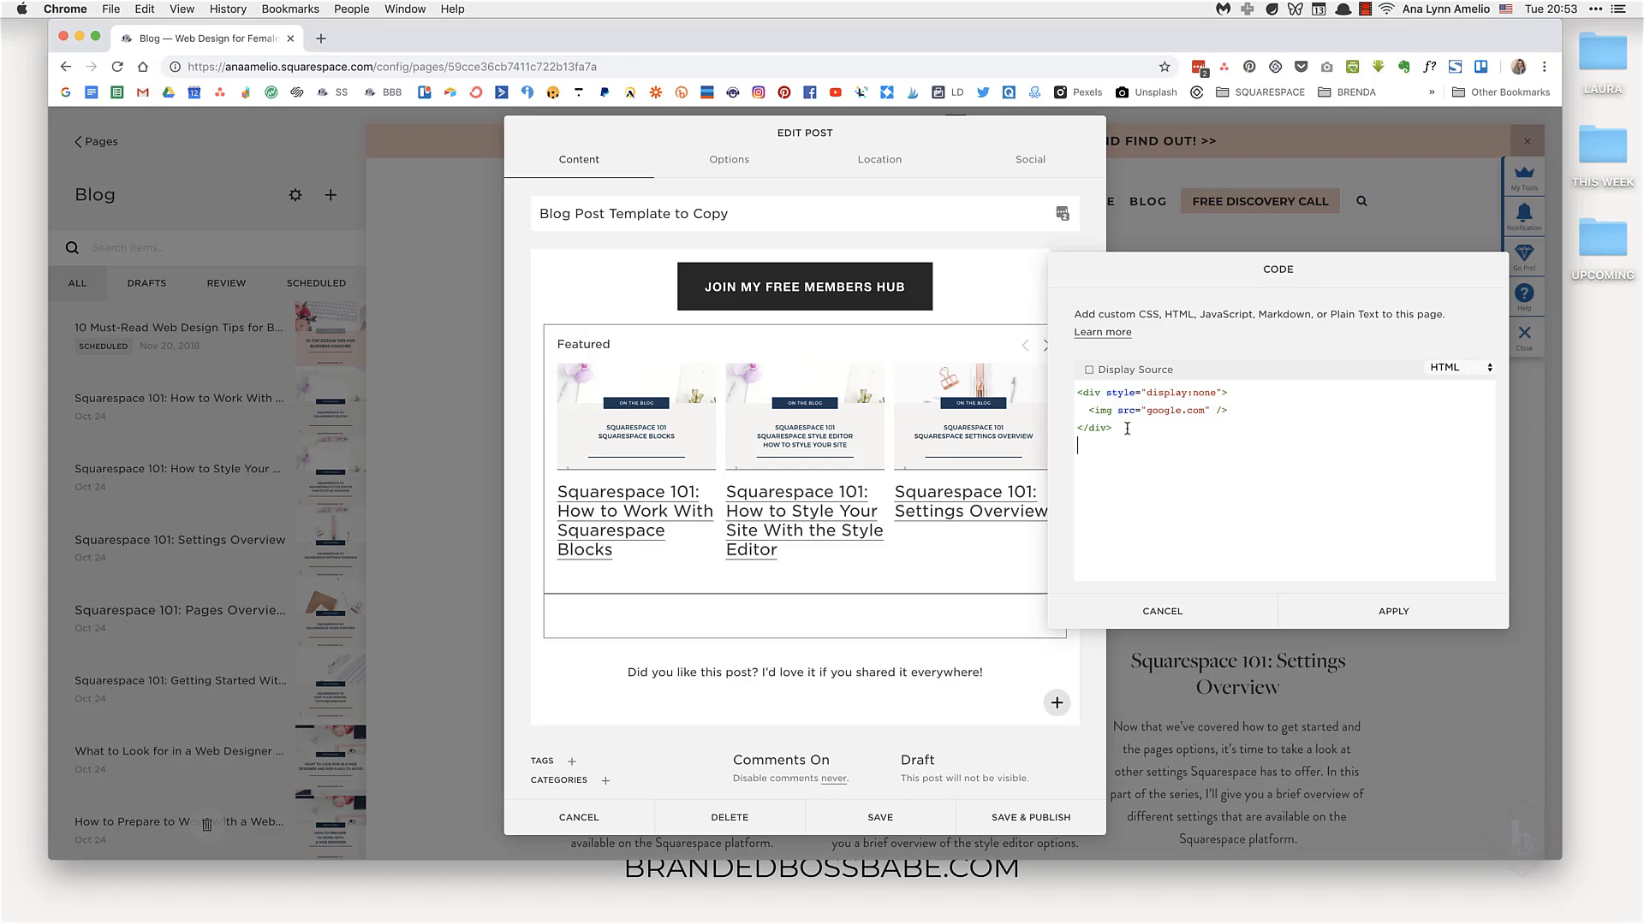
{"action": "key", "text": "super+v"}
{"action": "key", "text": "super+v"}
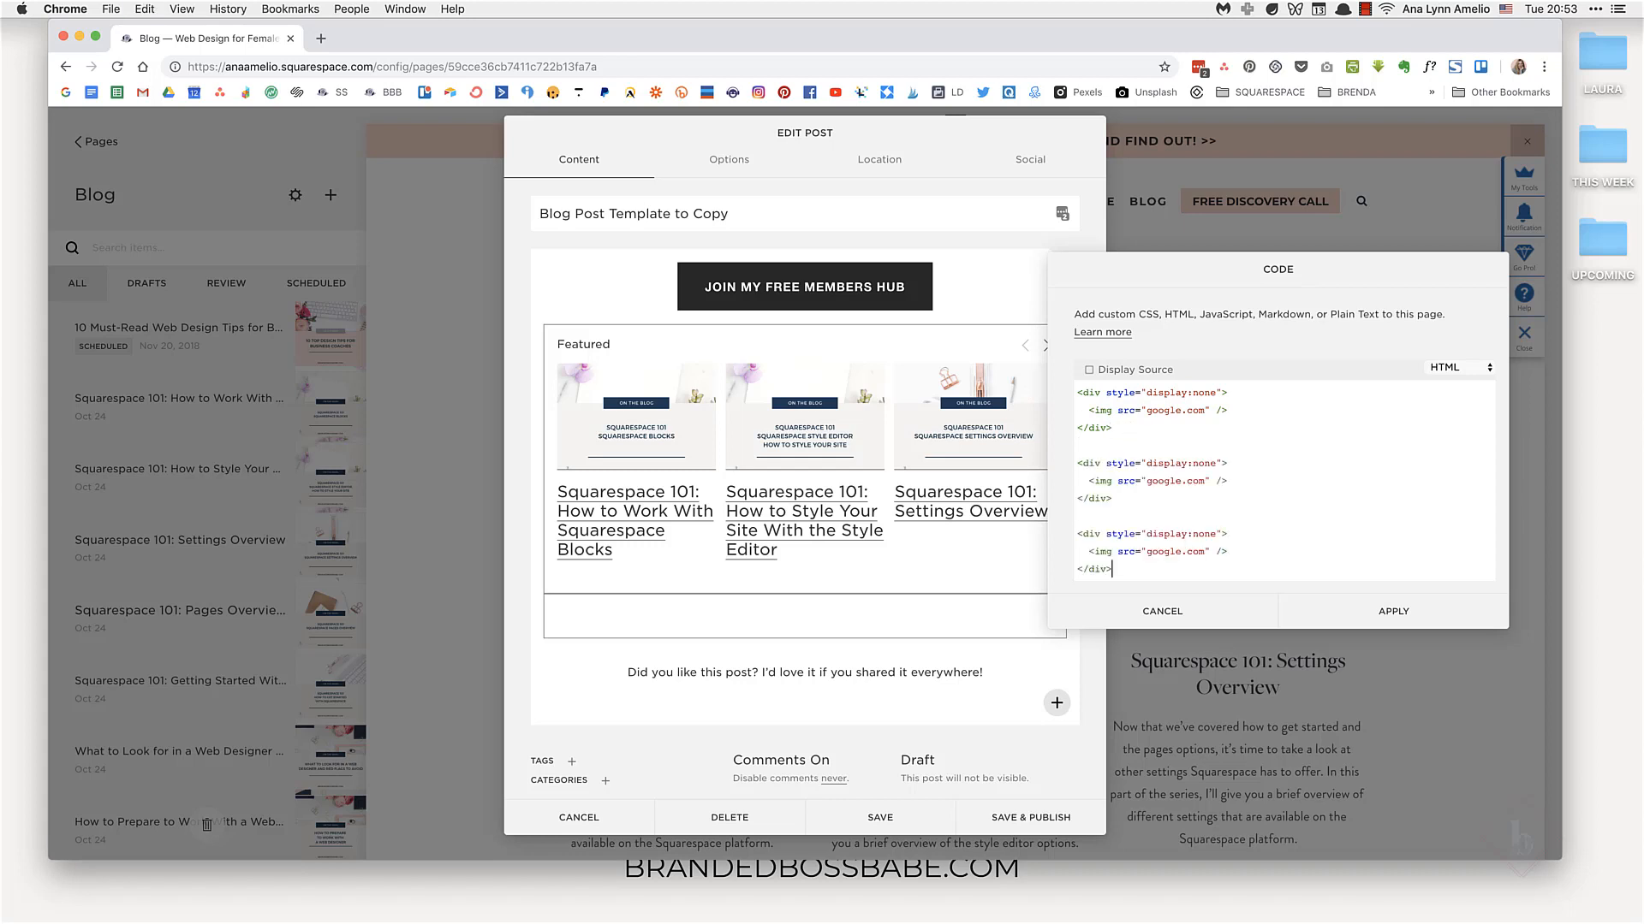
{"action": "scroll", "coordinate": [1186, 468], "scroll_direction": "down", "scroll_amount": 1}
{"action": "scroll", "coordinate": [1186, 469], "scroll_direction": "up", "scroll_amount": 1}
{"action": "left_click", "coordinate": [1394, 611]}
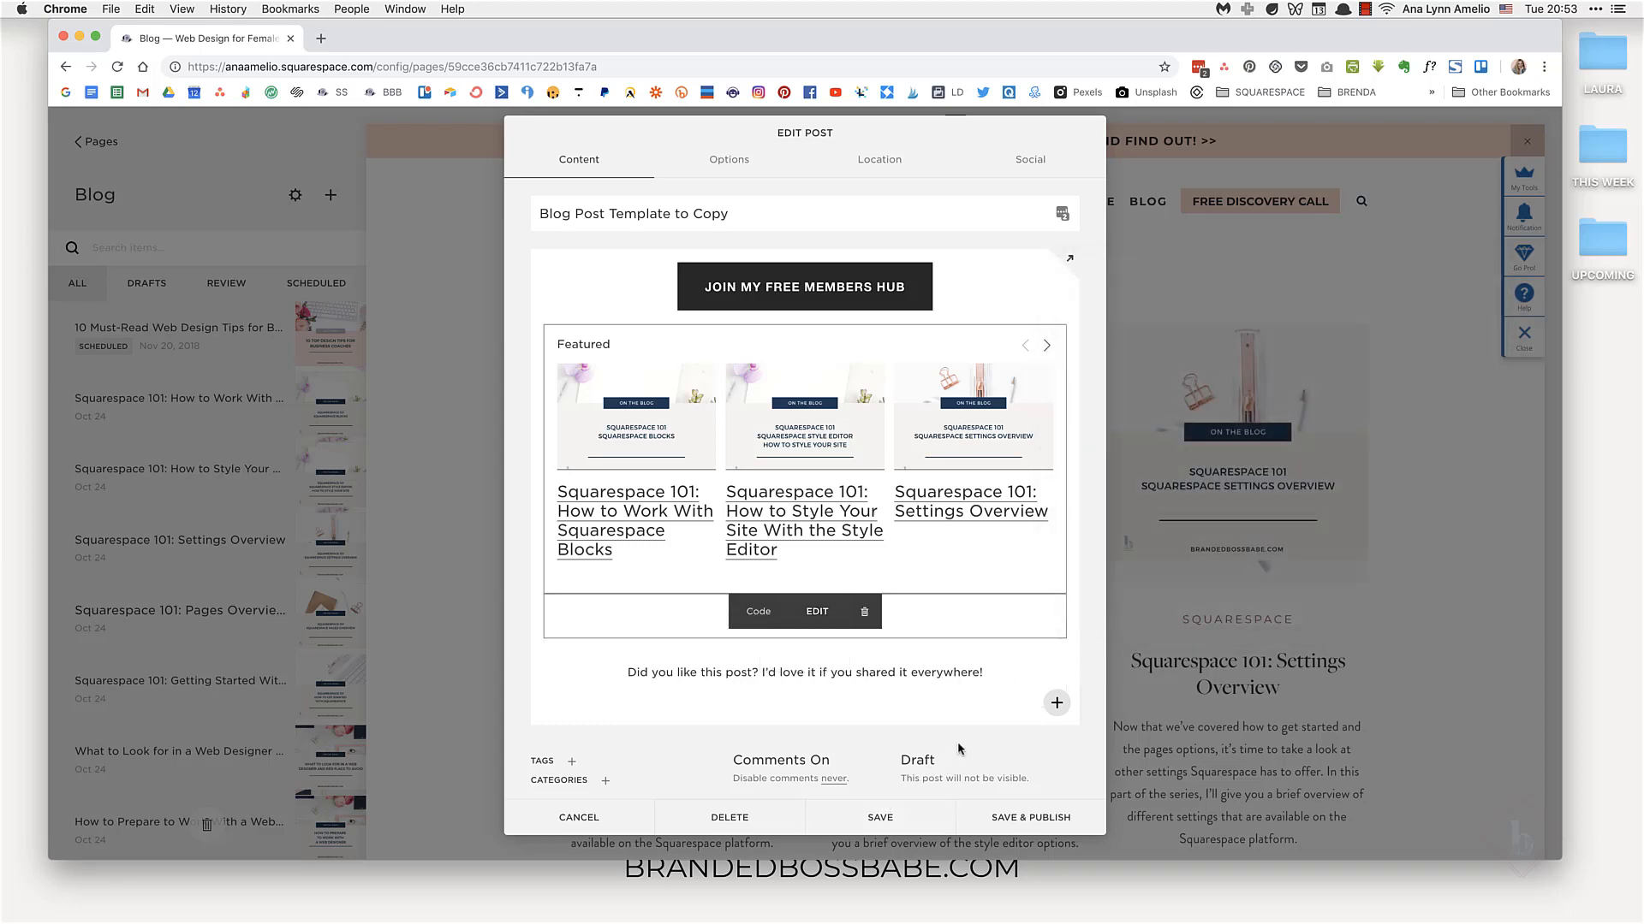
Step: Save the template post as a draft and reopen it for editing
{"action": "left_click", "coordinate": [890, 826]}
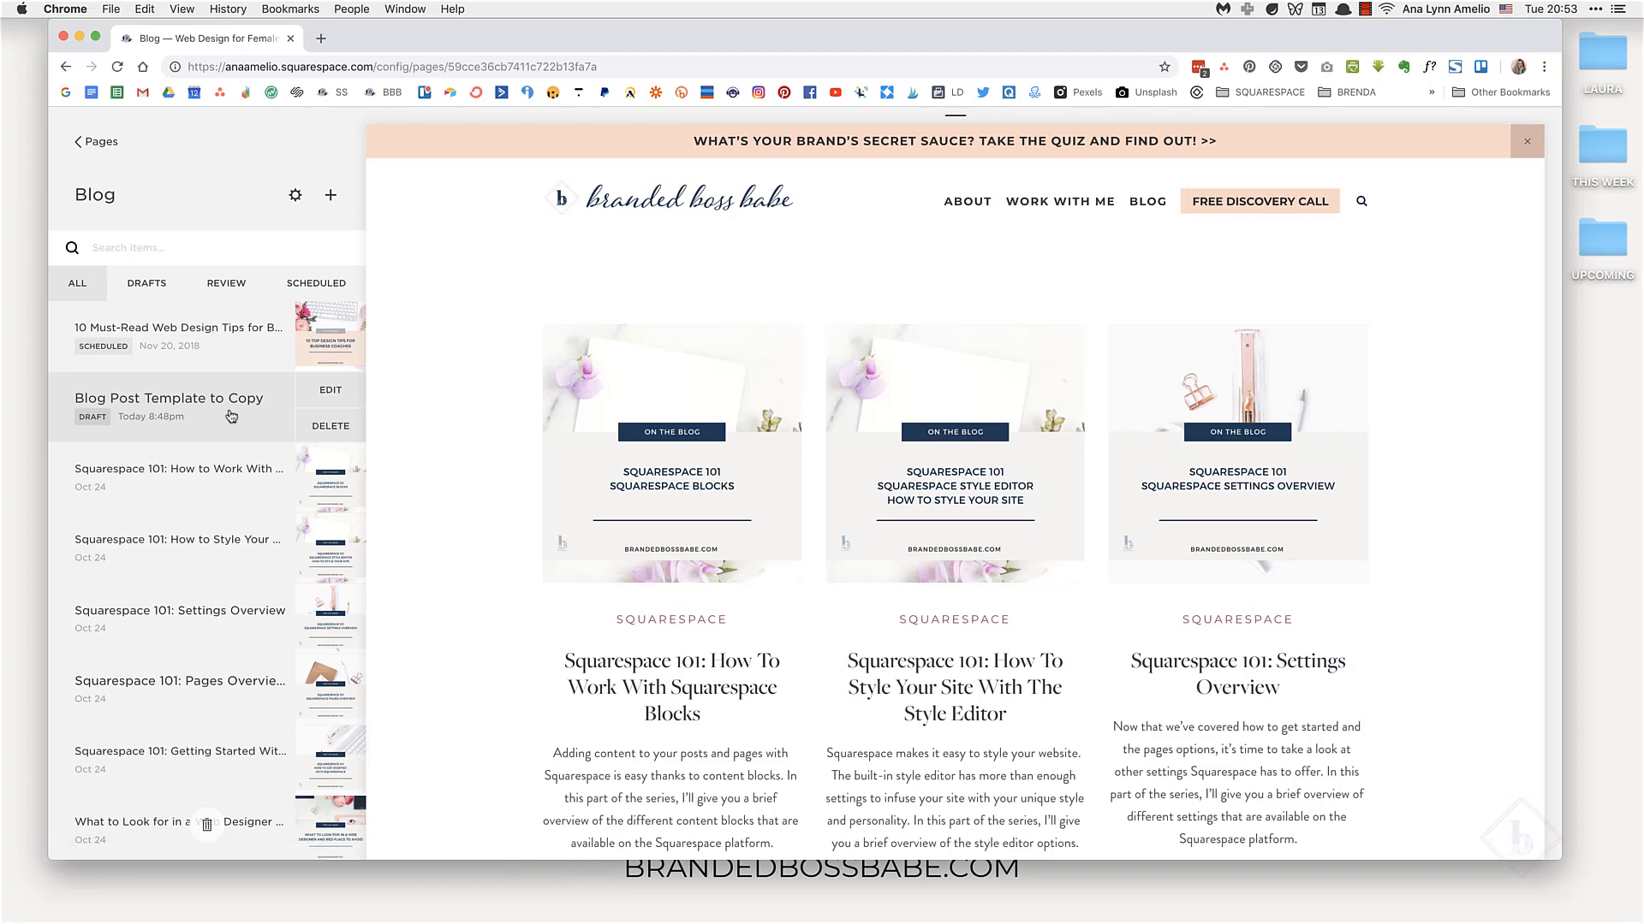
{"action": "mouse_move", "coordinate": [314, 405]}
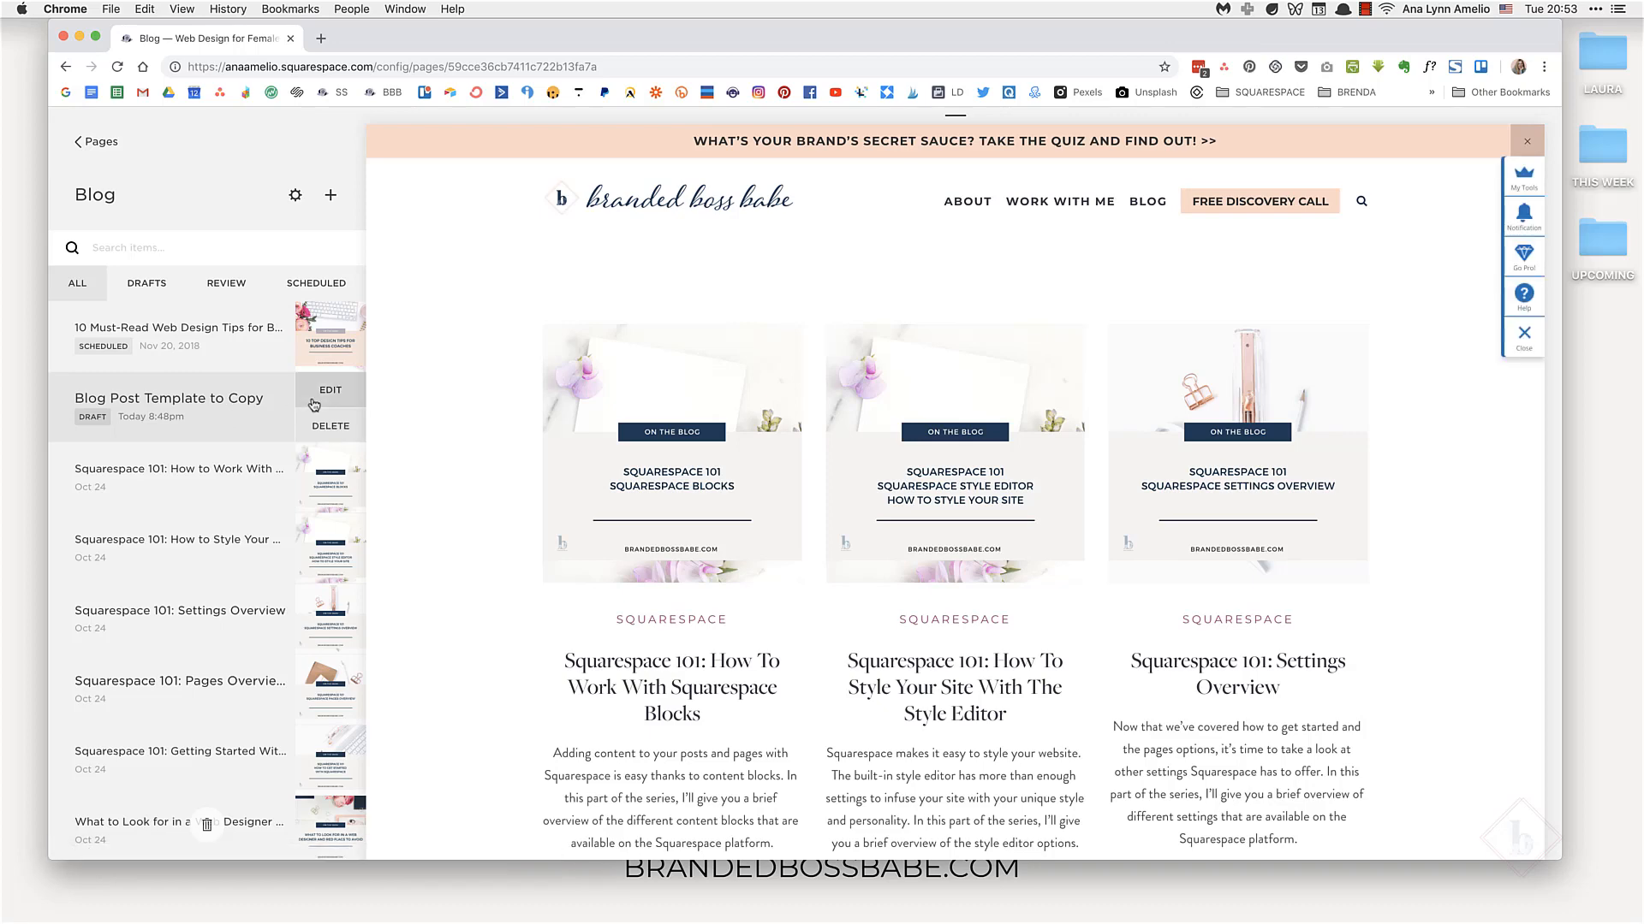
{"action": "left_click", "coordinate": [318, 395]}
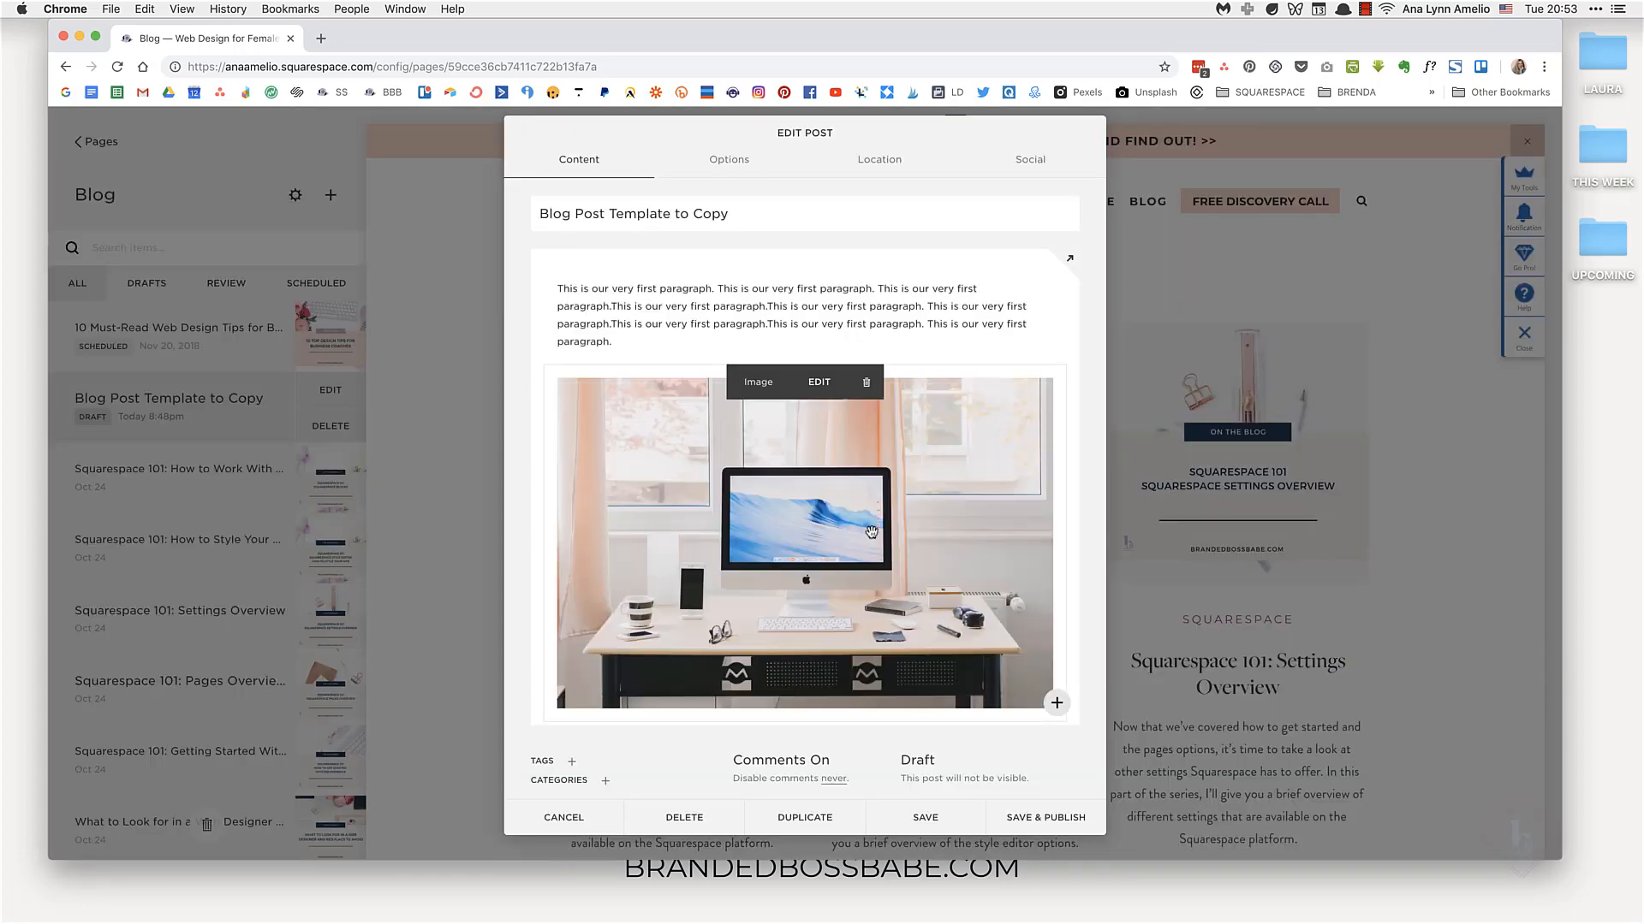
Step: Duplicate the Blog Post Template to Copy post
{"action": "scroll", "coordinate": [869, 531], "scroll_direction": "down", "scroll_amount": 2}
{"action": "scroll", "coordinate": [871, 532], "scroll_direction": "down", "scroll_amount": 1}
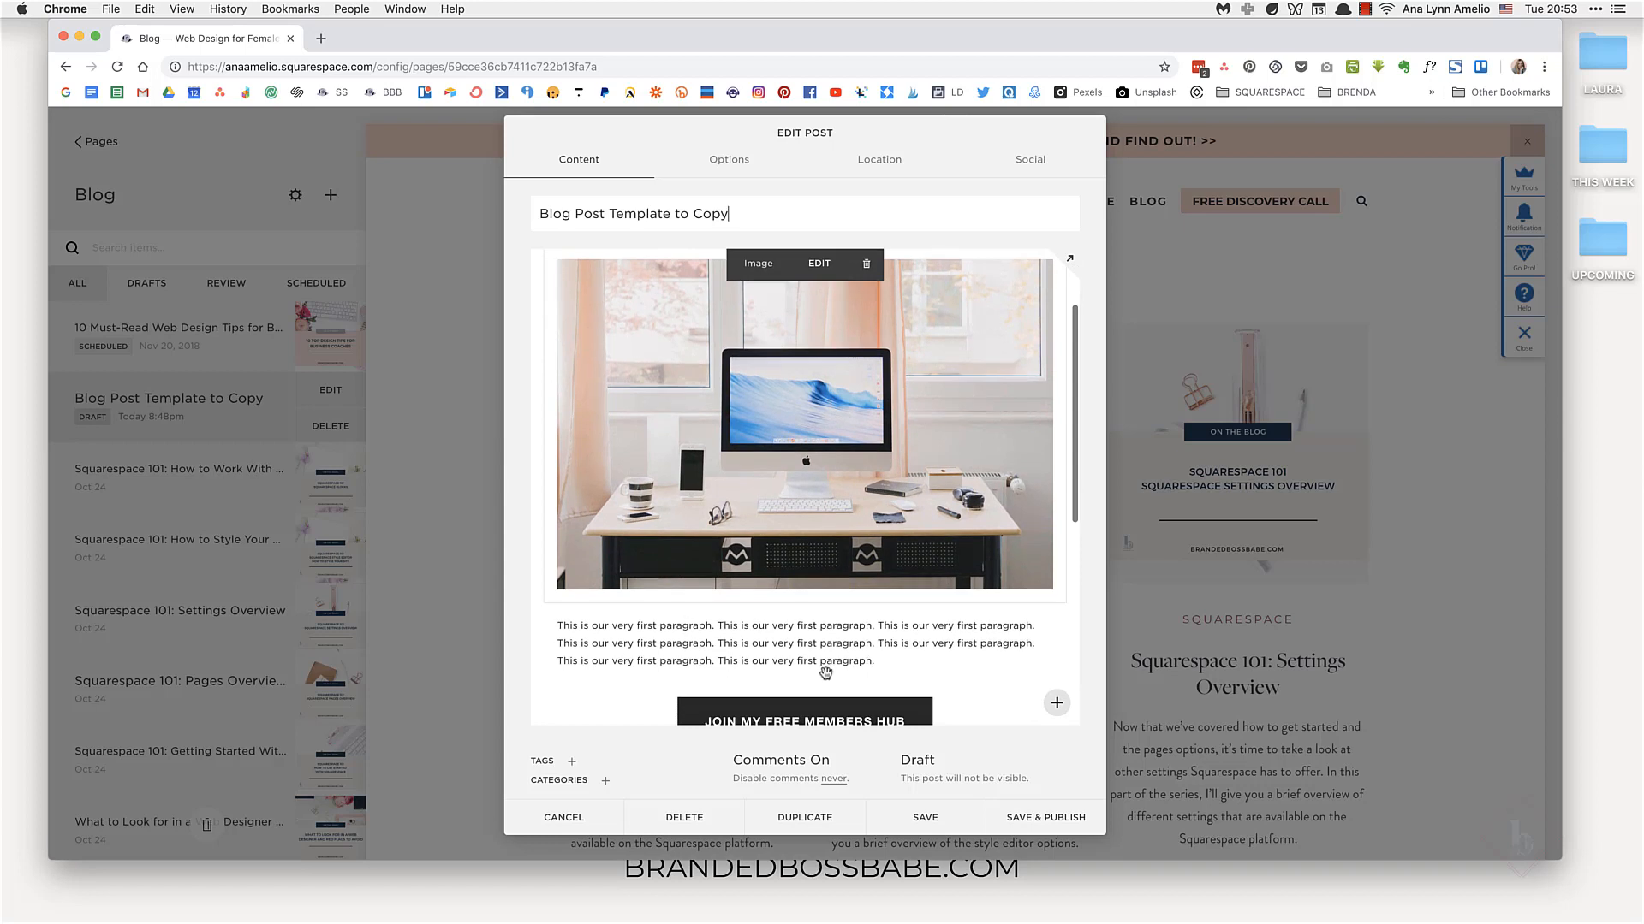
{"action": "left_click", "coordinate": [820, 823]}
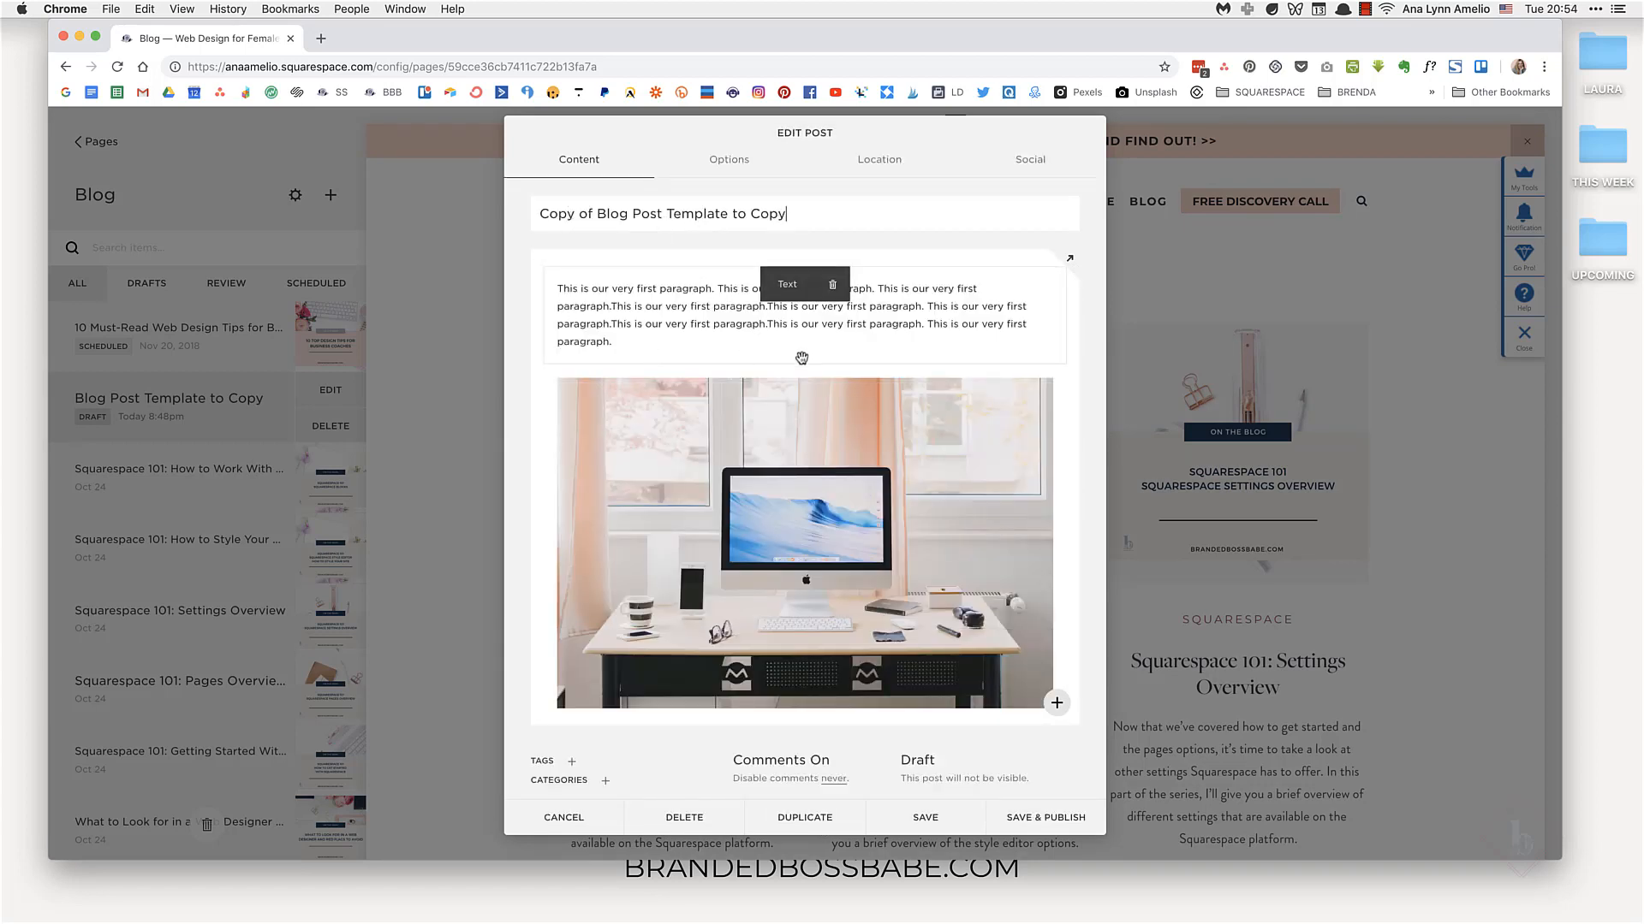
Step: Scroll through the duplicated post to review its placeholder text, image, button, carousel and closing line
{"action": "left_click_drag", "start_coordinate": [613, 341], "coordinate": [537, 273]}
{"action": "left_click", "coordinate": [675, 324]}
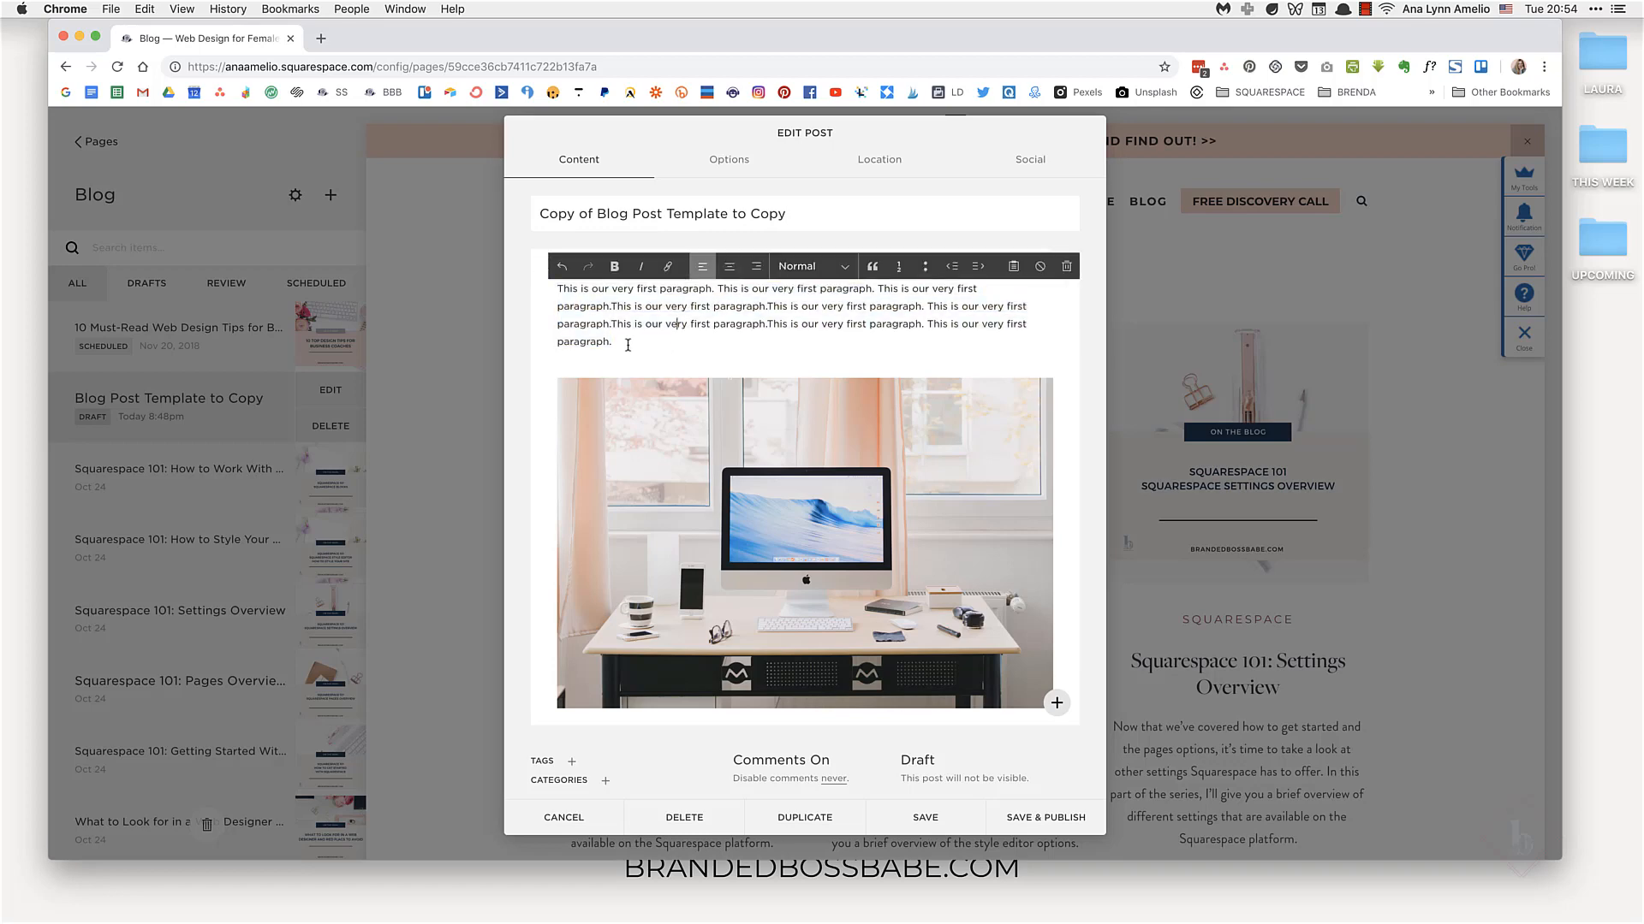
{"action": "scroll", "coordinate": [636, 450], "scroll_direction": "down", "scroll_amount": 5}
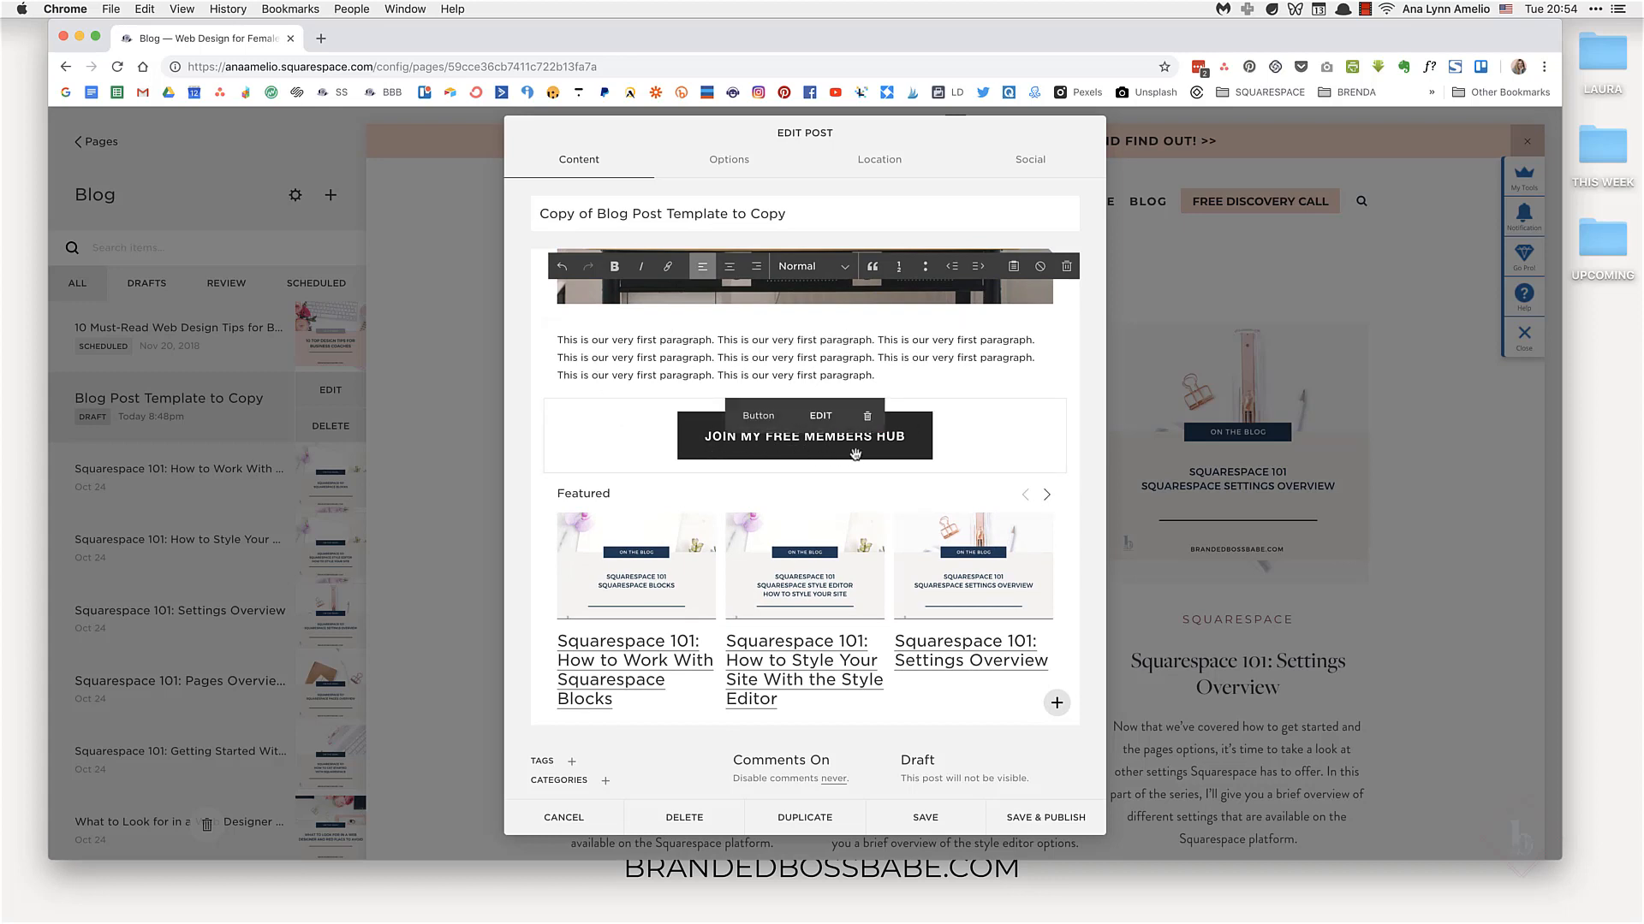
{"action": "scroll", "coordinate": [855, 454], "scroll_direction": "down", "scroll_amount": 3}
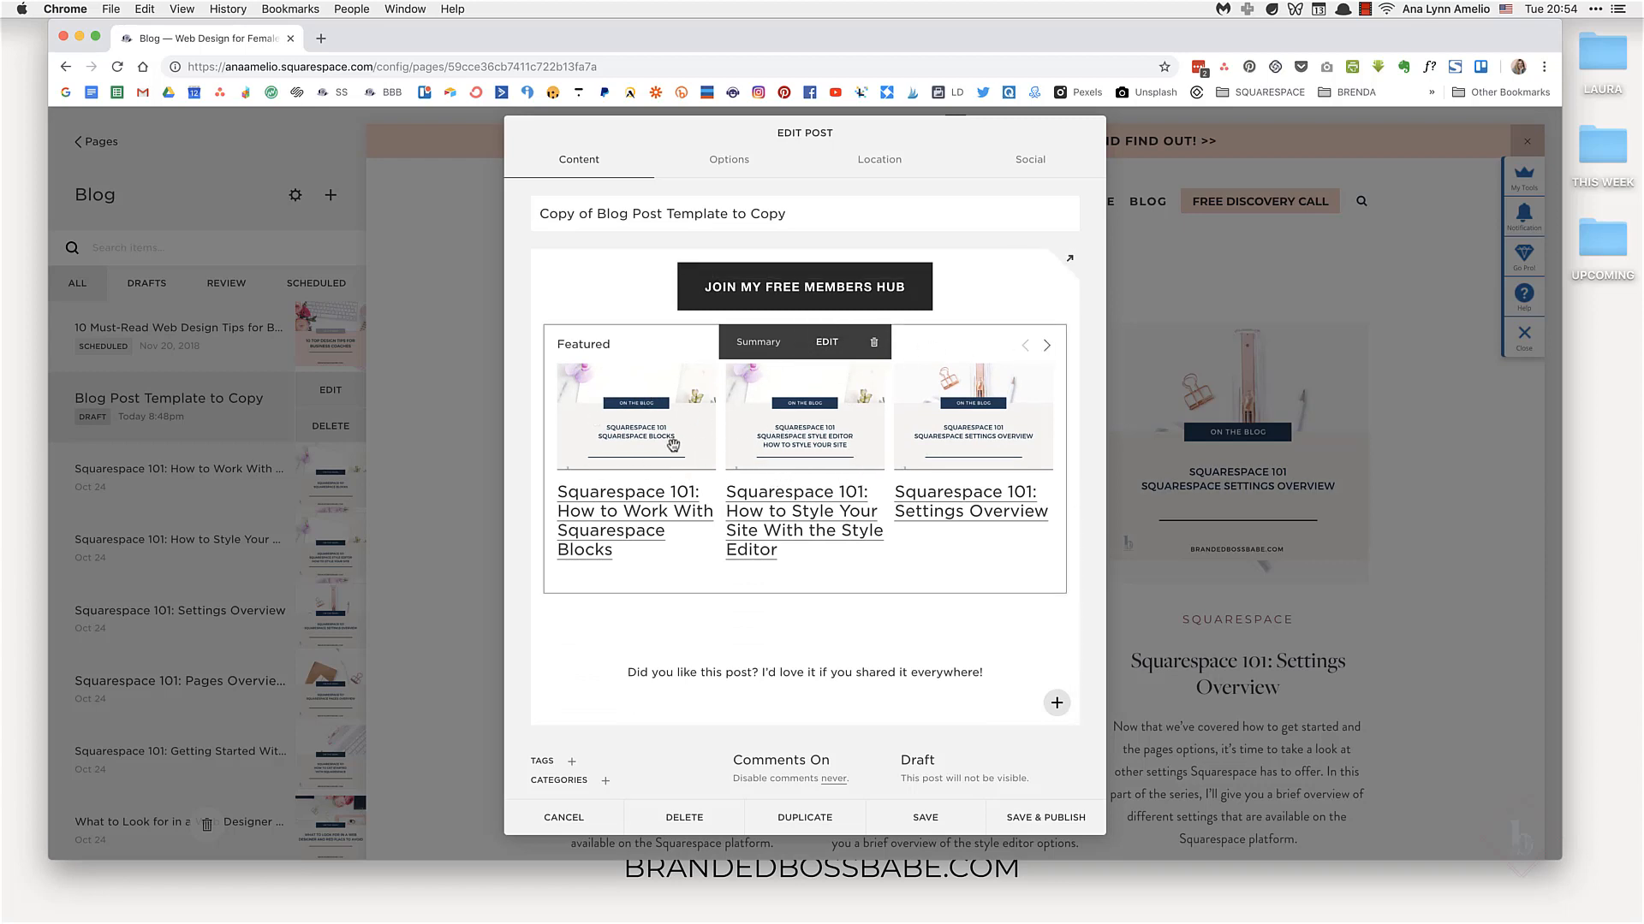
{"action": "left_click", "coordinate": [1003, 680]}
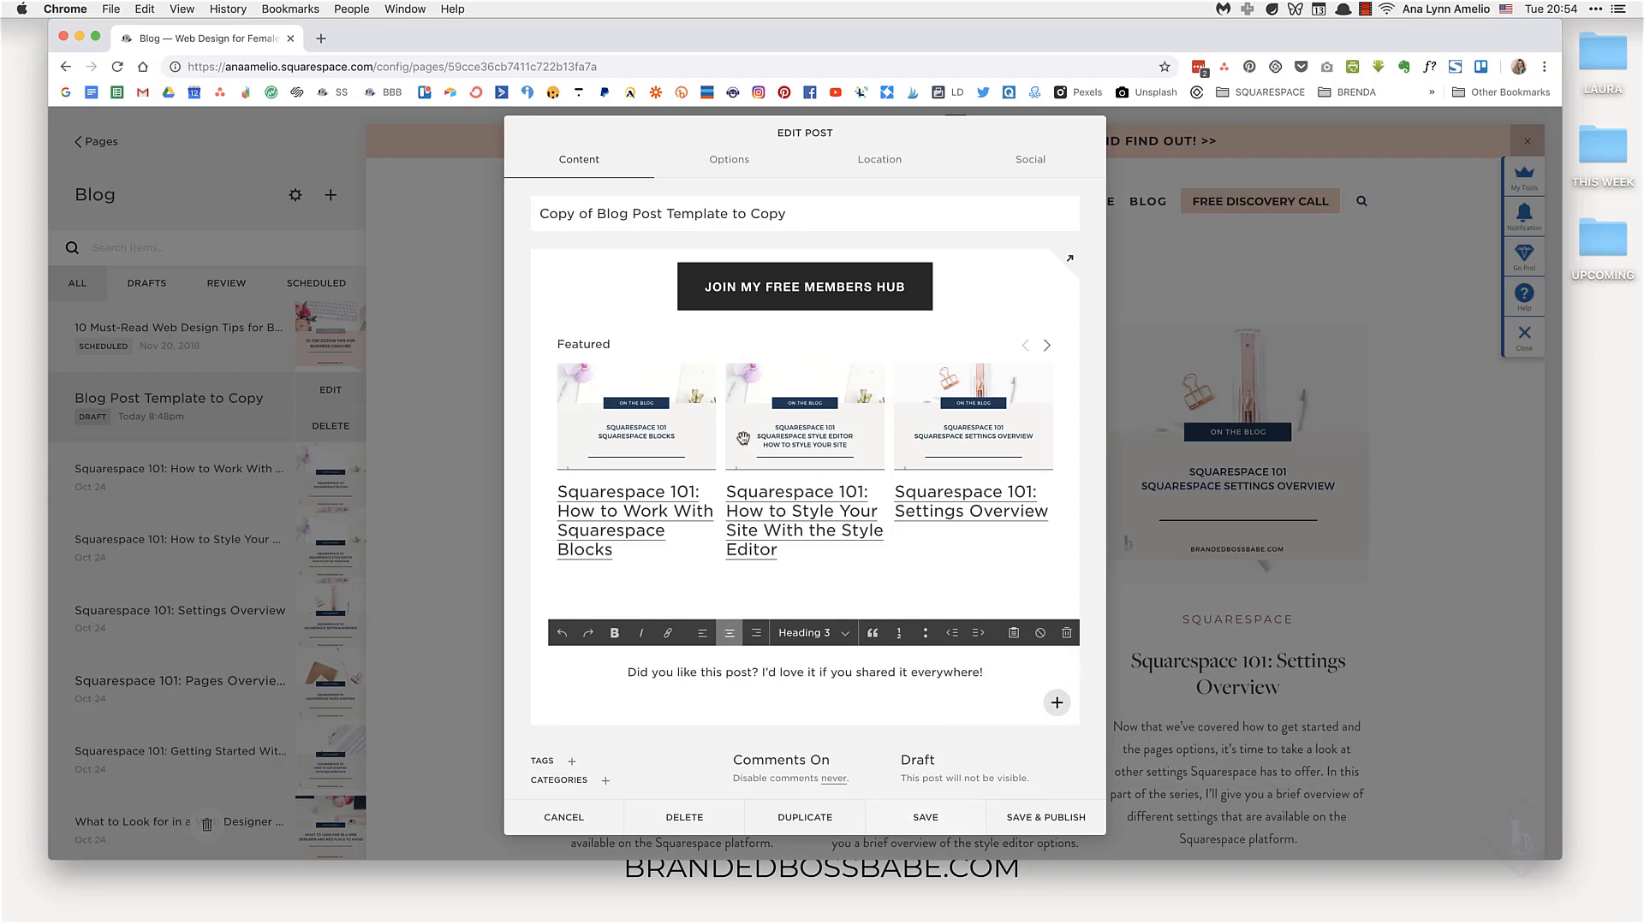
{"action": "scroll", "coordinate": [736, 436], "scroll_direction": "up", "scroll_amount": 8}
{"action": "scroll", "coordinate": [737, 436], "scroll_direction": "down", "scroll_amount": 3}
{"action": "scroll", "coordinate": [736, 437], "scroll_direction": "down", "scroll_amount": 3}
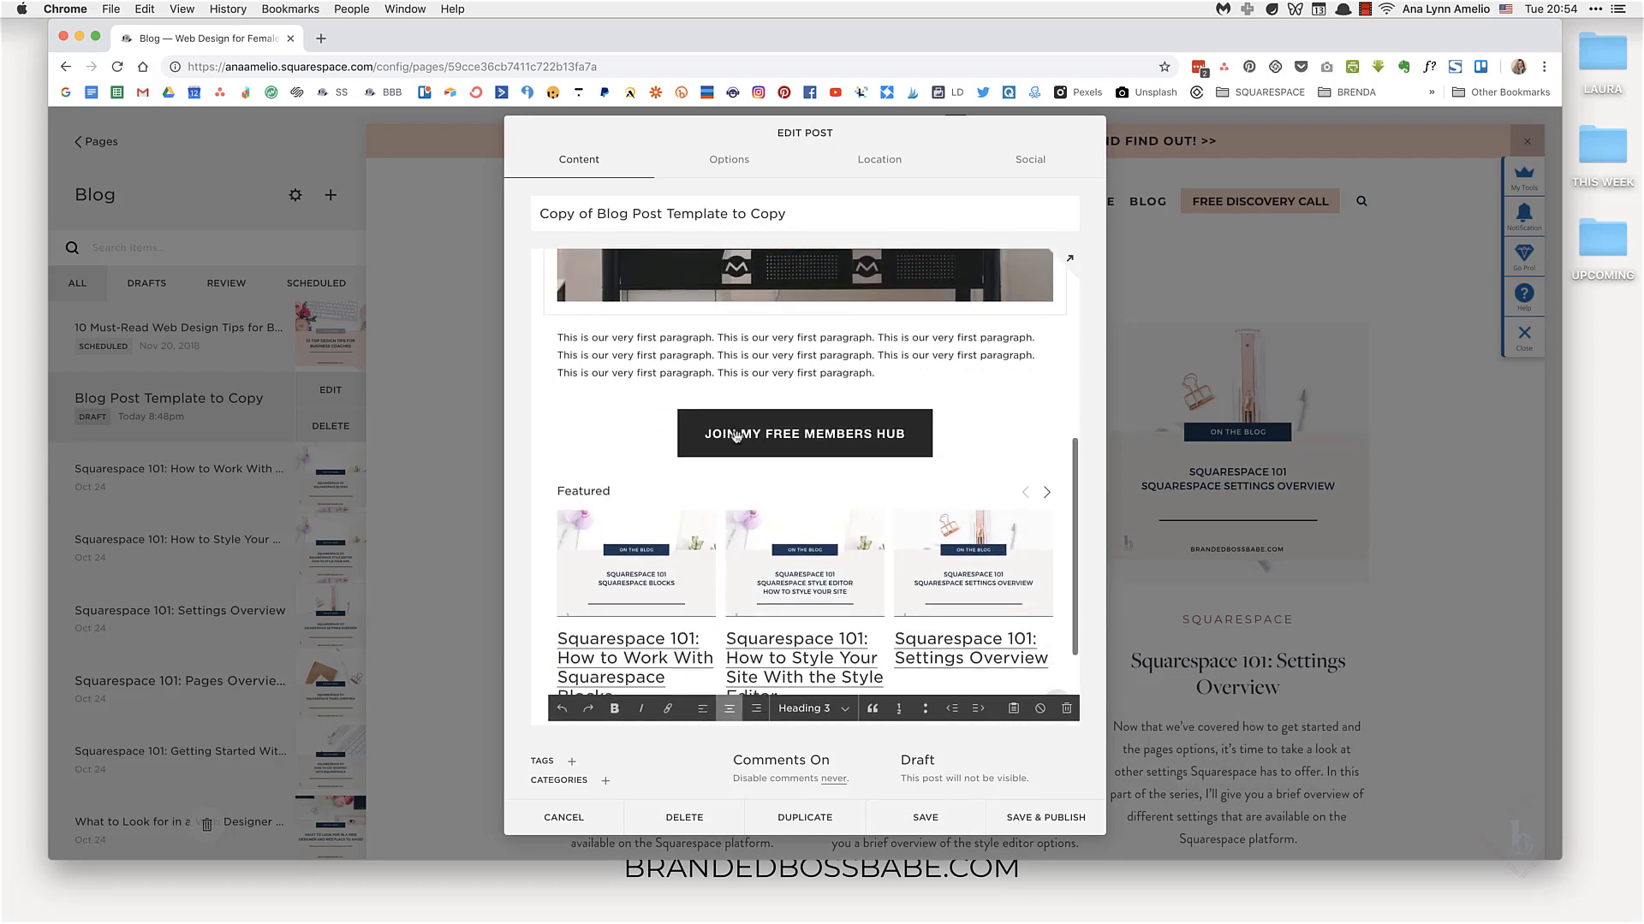
{"action": "scroll", "coordinate": [766, 503], "scroll_direction": "up", "scroll_amount": 5}
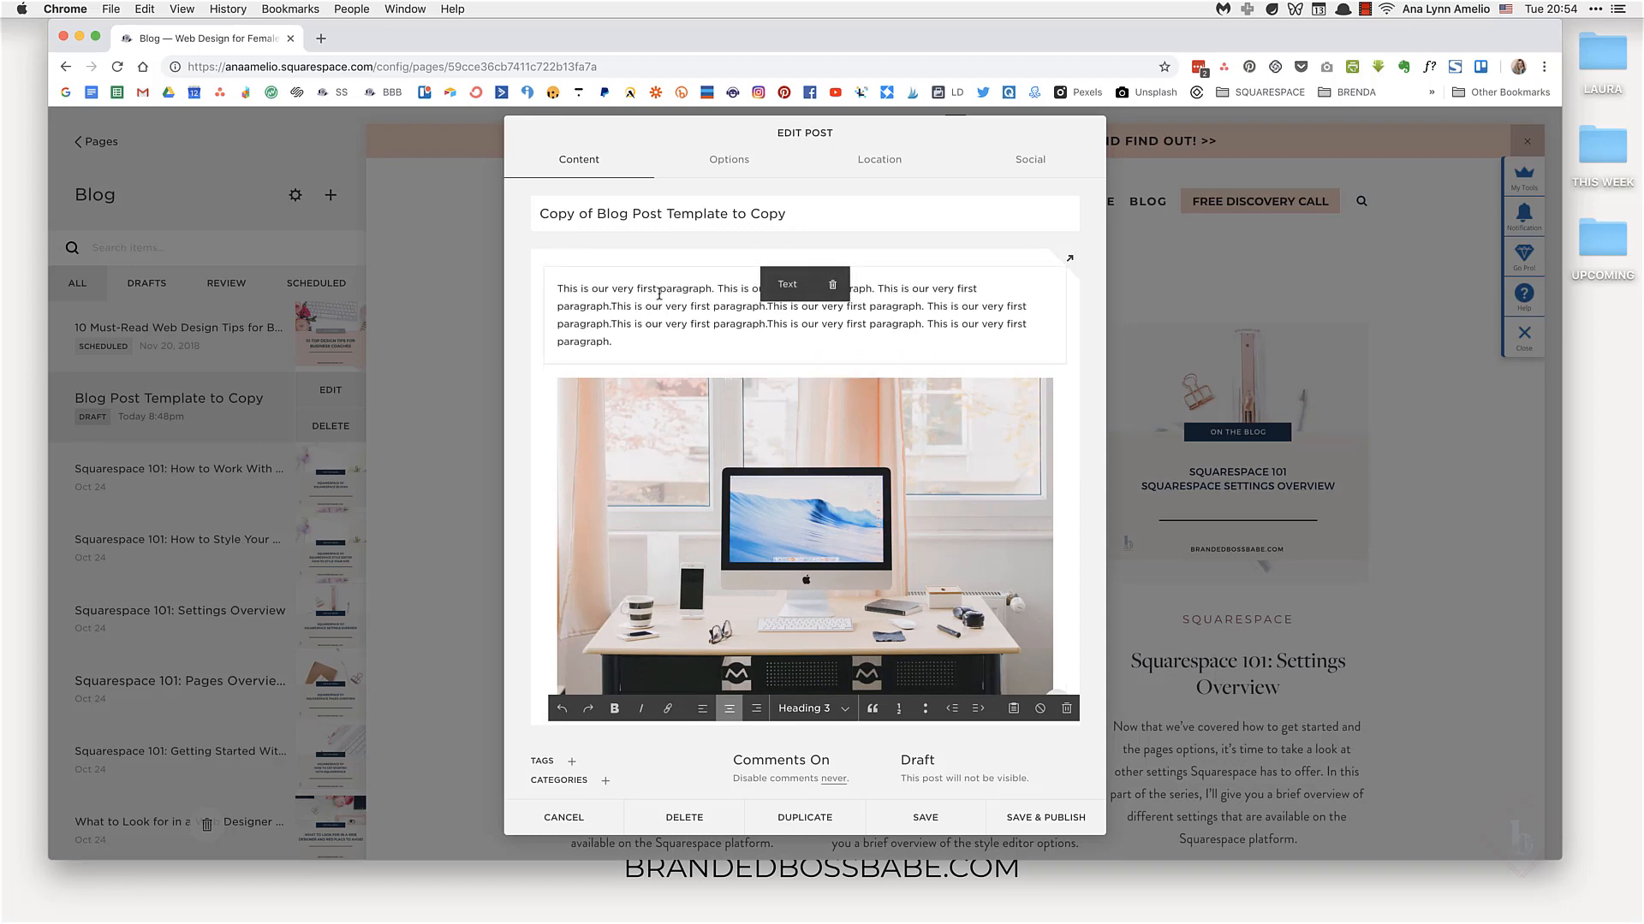
{"action": "left_click", "coordinate": [659, 294]}
{"action": "scroll", "coordinate": [737, 601], "scroll_direction": "down", "scroll_amount": 5}
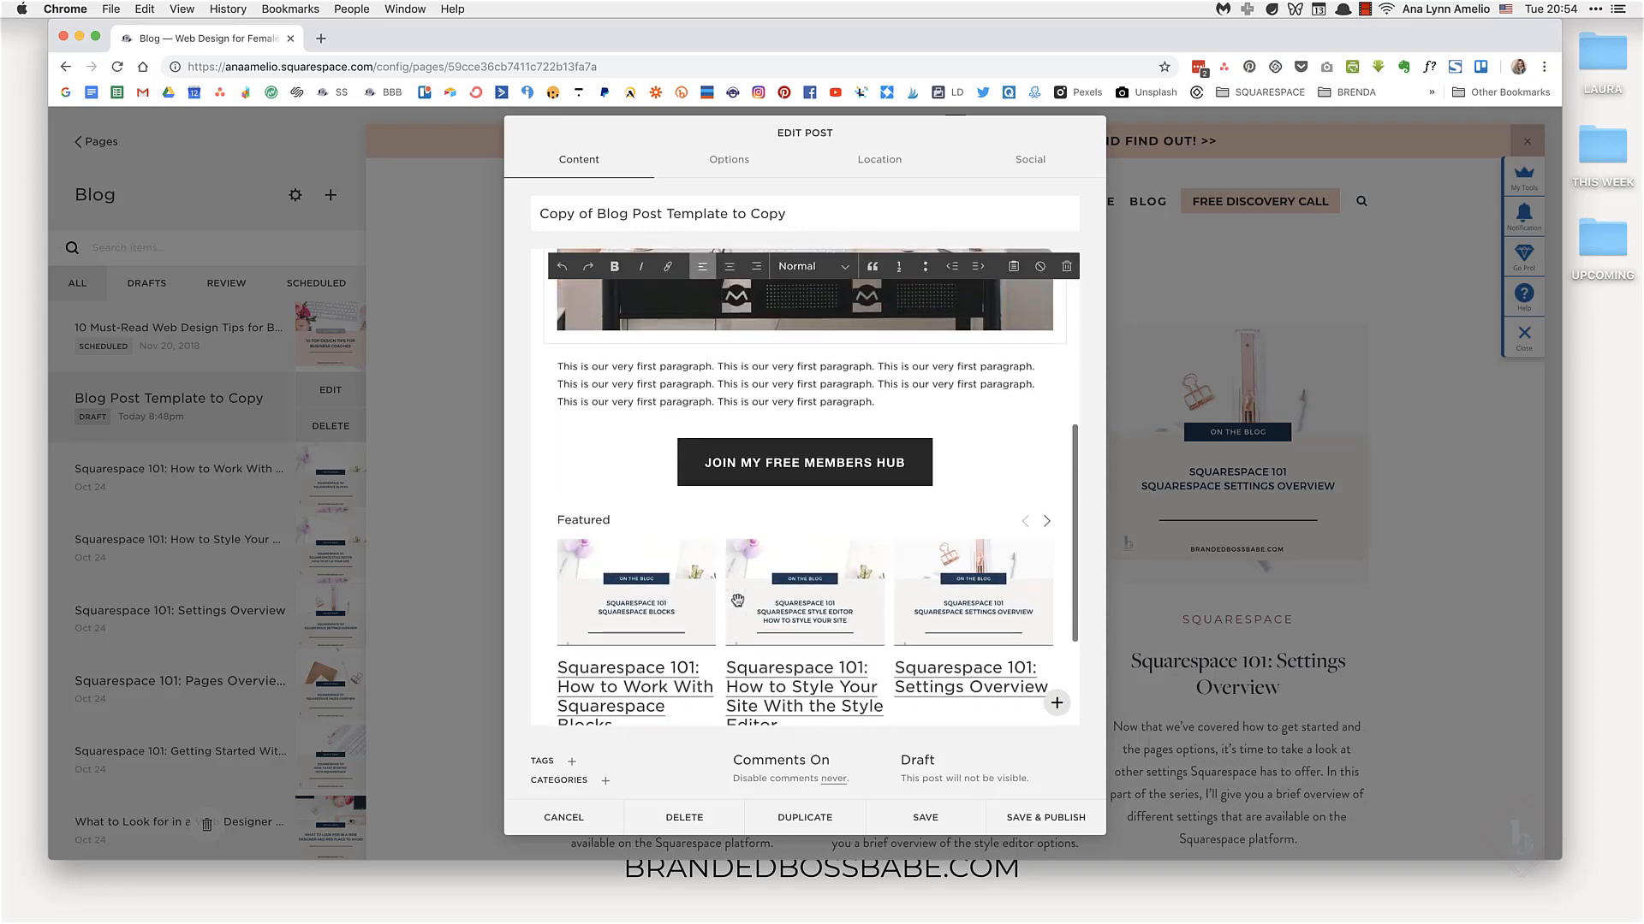
{"action": "scroll", "coordinate": [737, 601], "scroll_direction": "down", "scroll_amount": 2}
{"action": "scroll", "coordinate": [736, 601], "scroll_direction": "up", "scroll_amount": 6}
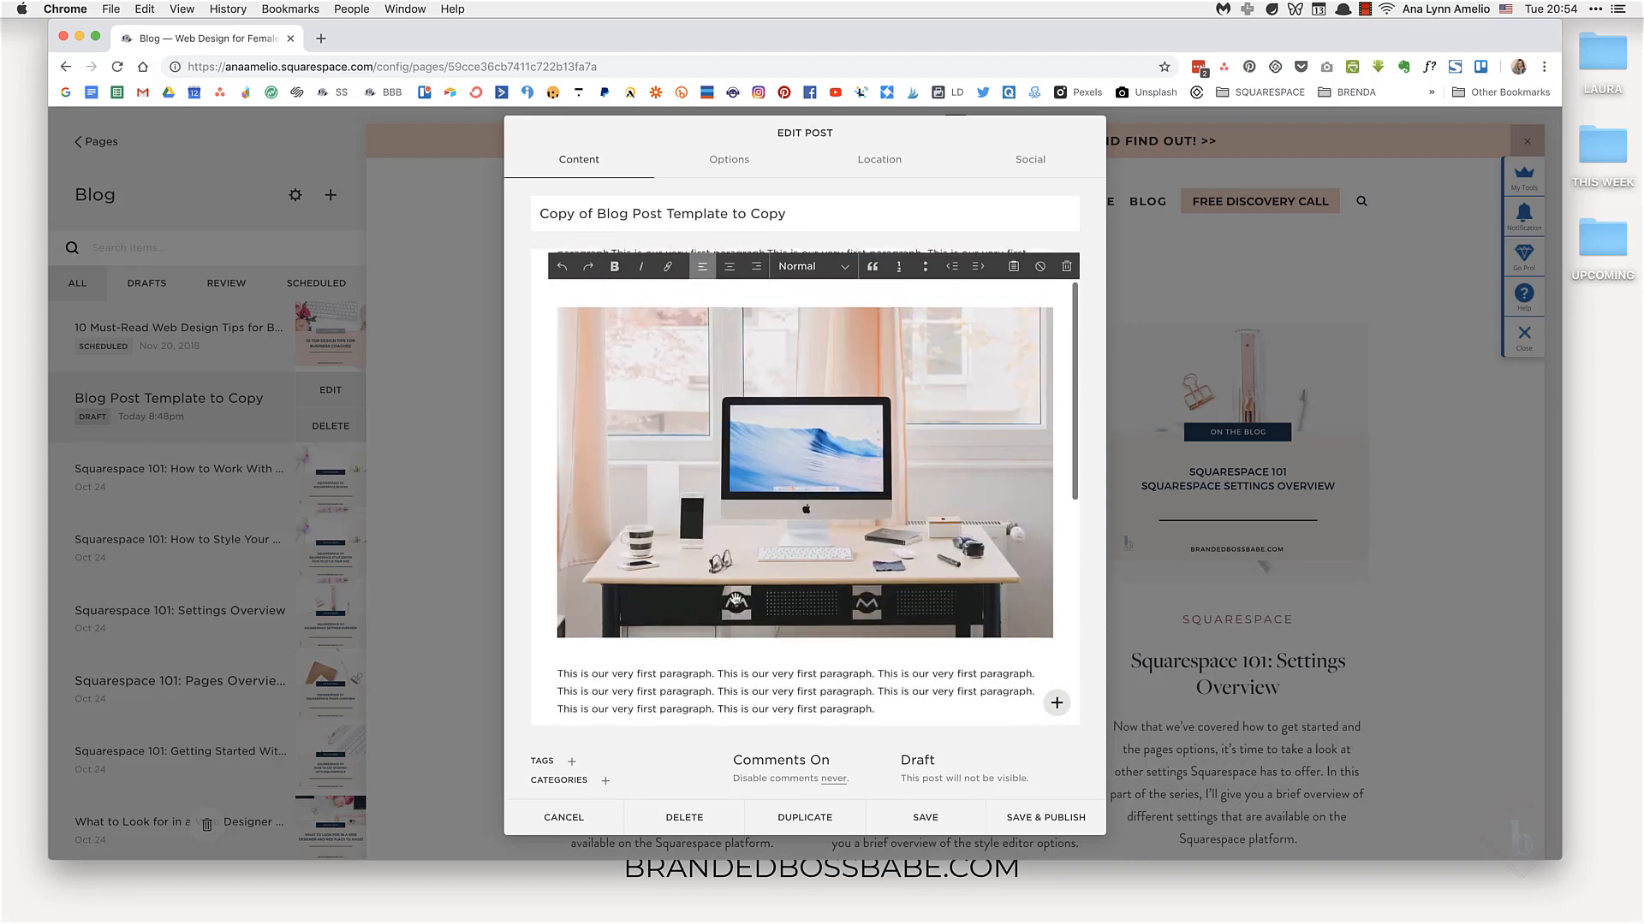
Step: Save the copied blog post template as a draft
{"action": "scroll", "coordinate": [727, 342], "scroll_direction": "up", "scroll_amount": 1}
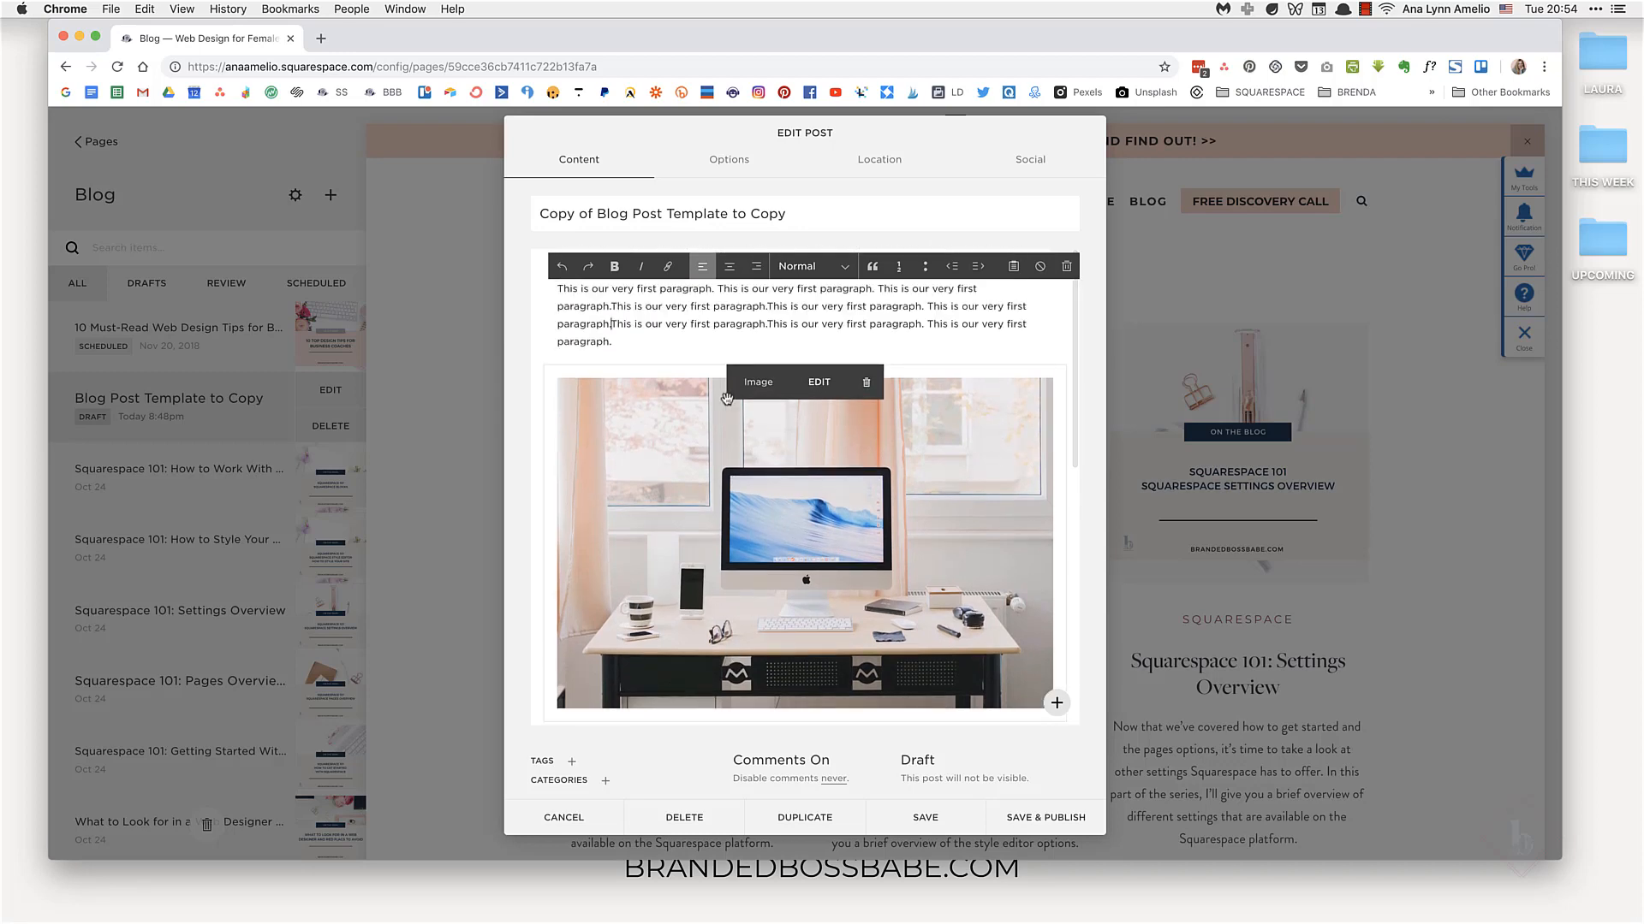
{"action": "left_click", "coordinate": [921, 819]}
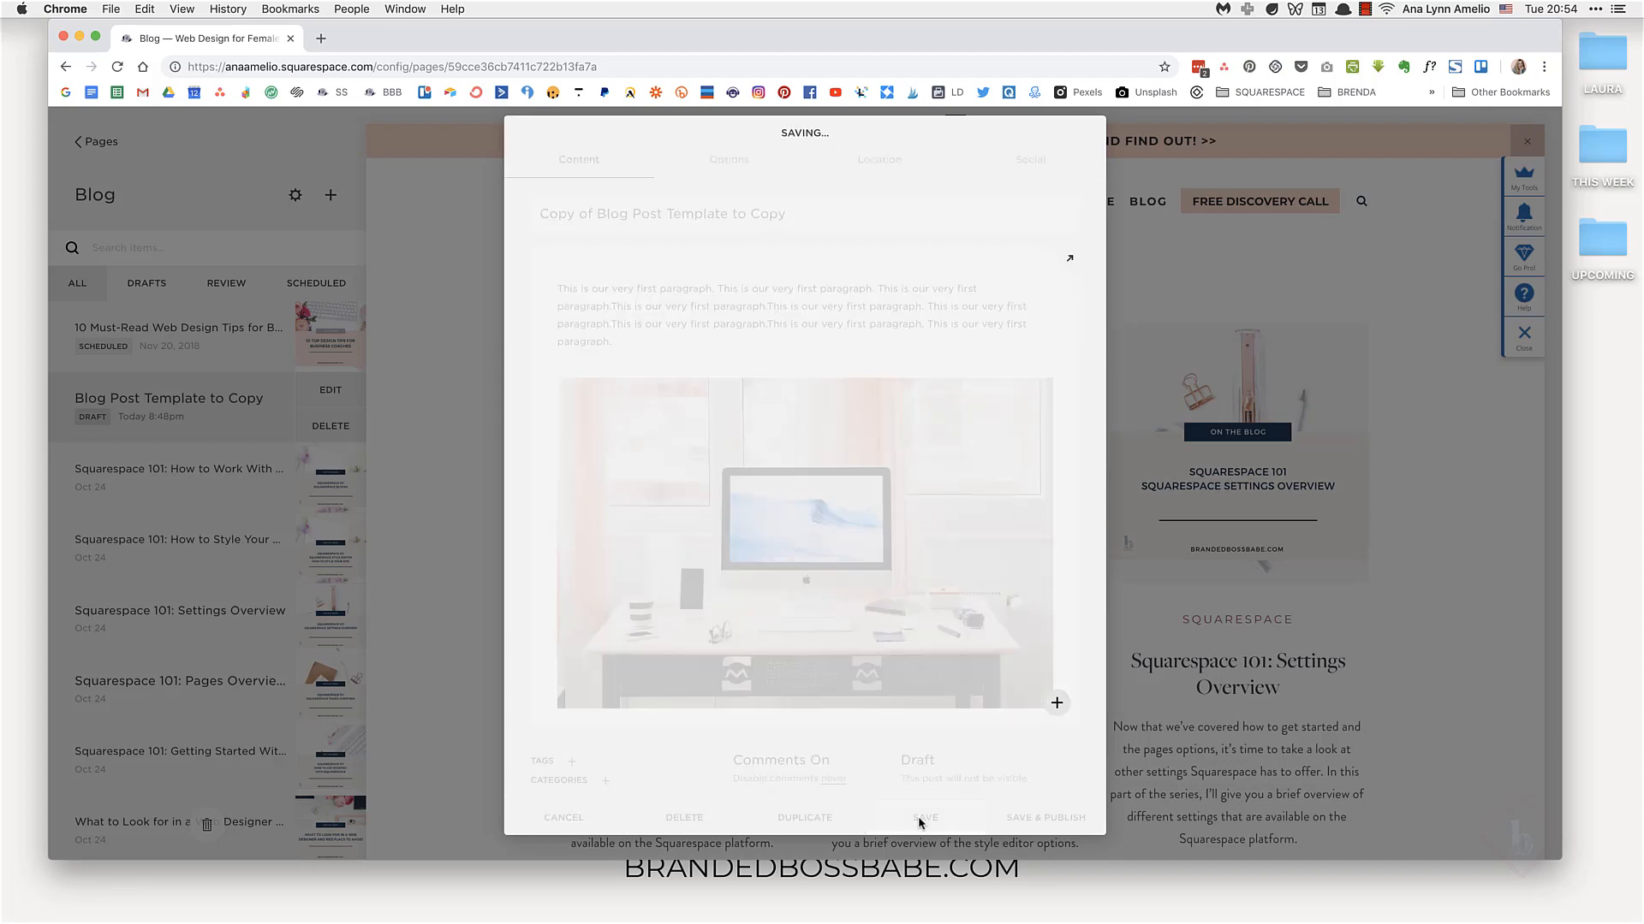